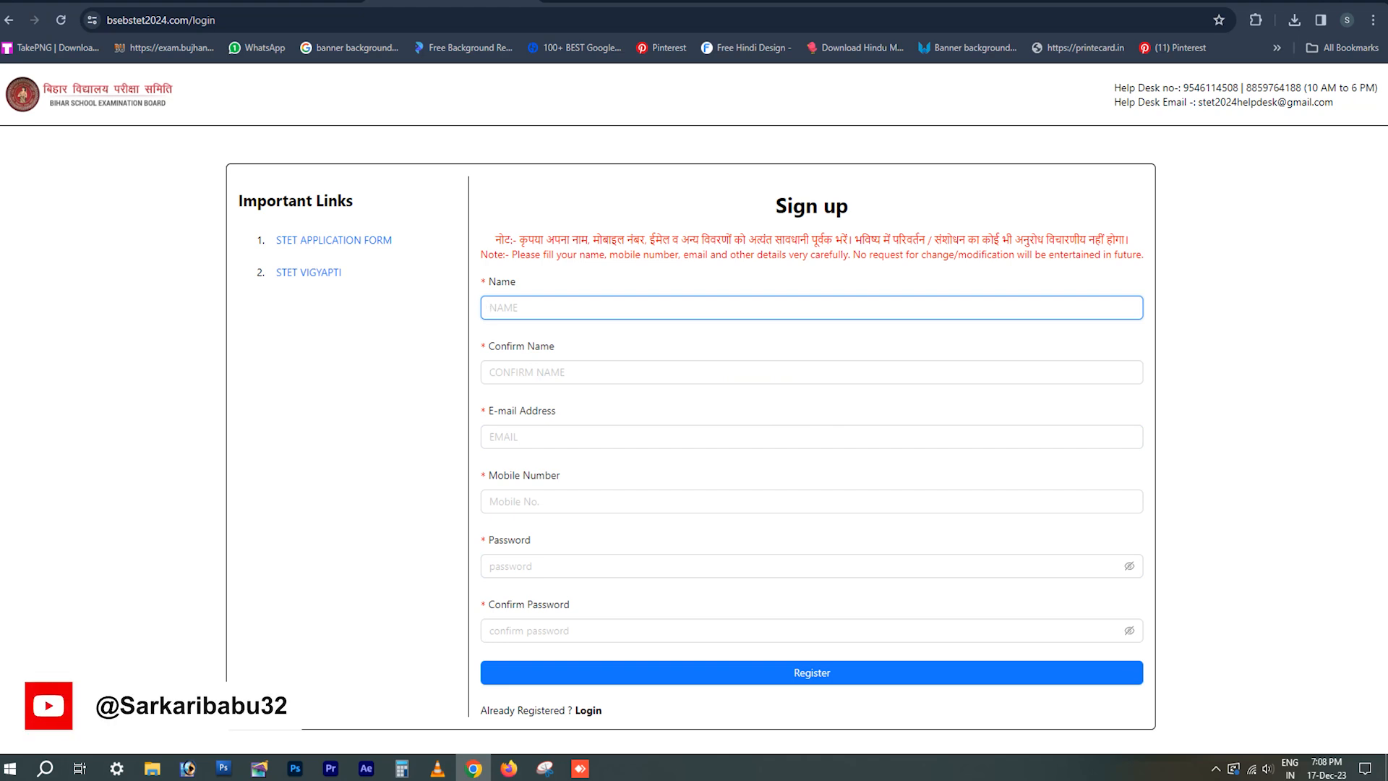
Step: Enter the candidate's name in Name and Confirm Name, and paste the candidate's e-mail address
text(ABCD)
key(Tab)
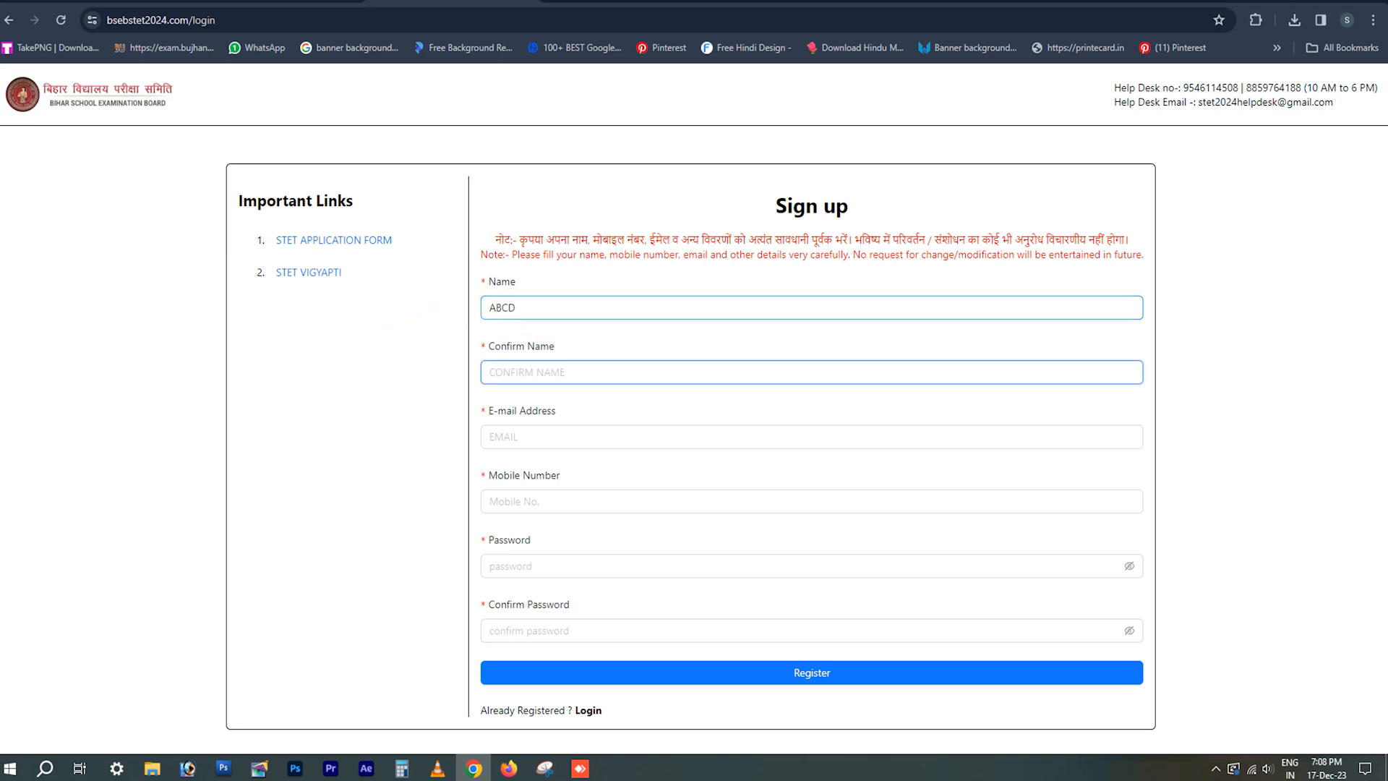
text(ABCD)
key(Tab)
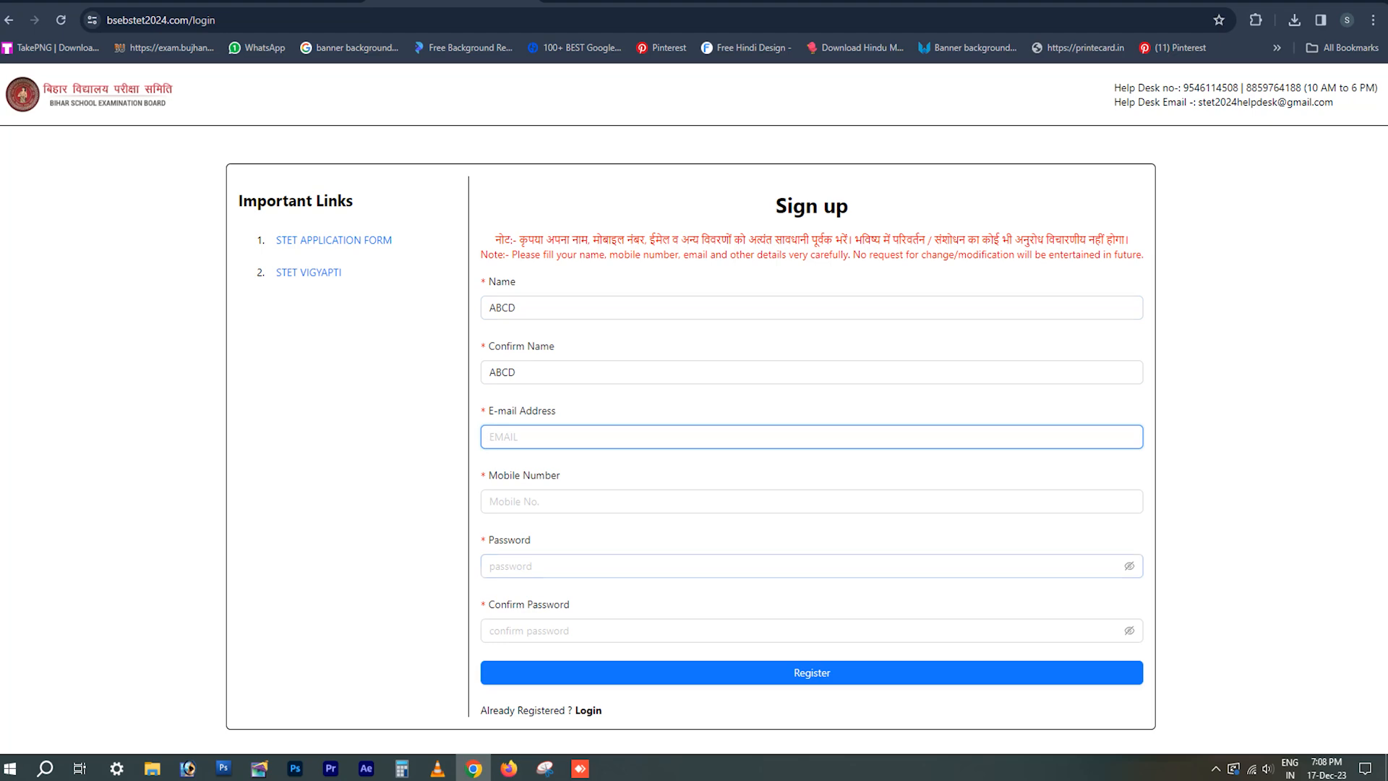
text(T)
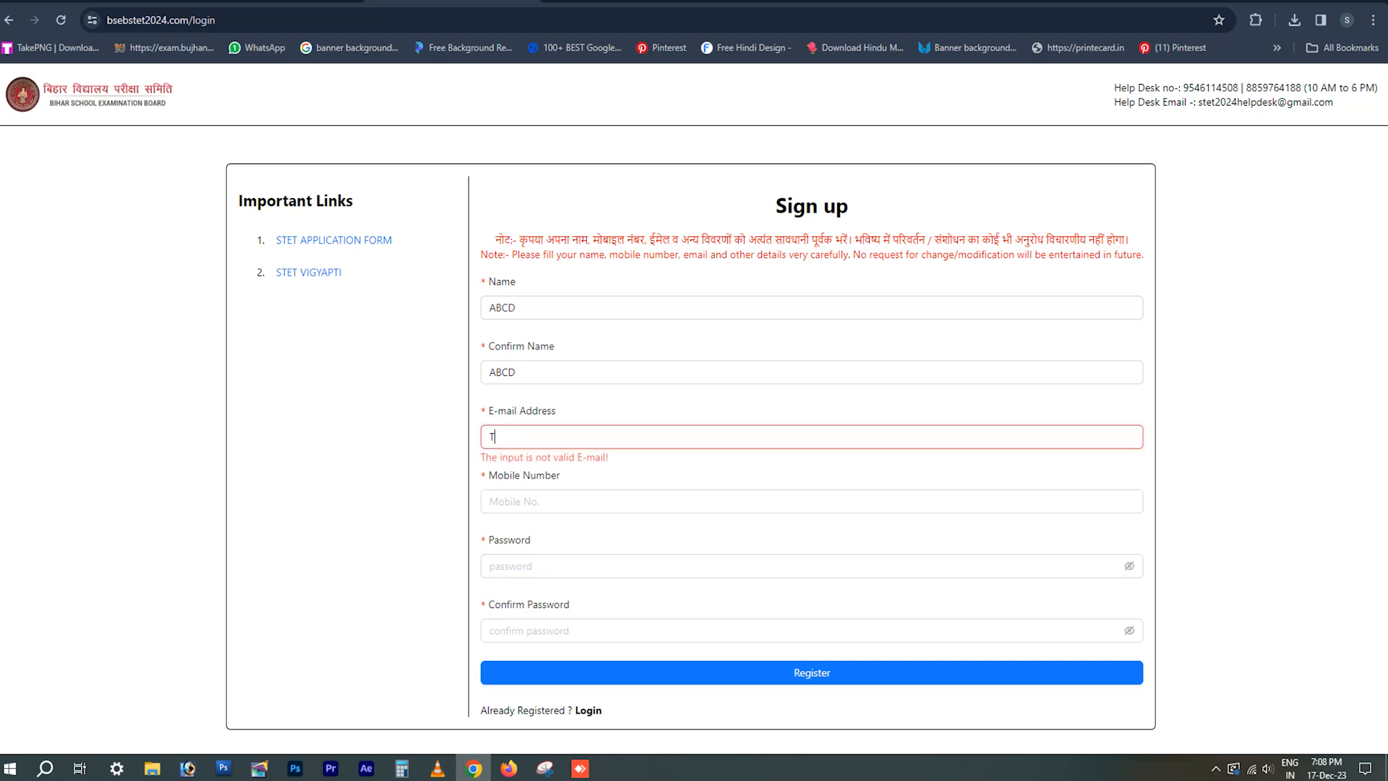
key(BackSpace)
click(509, 768)
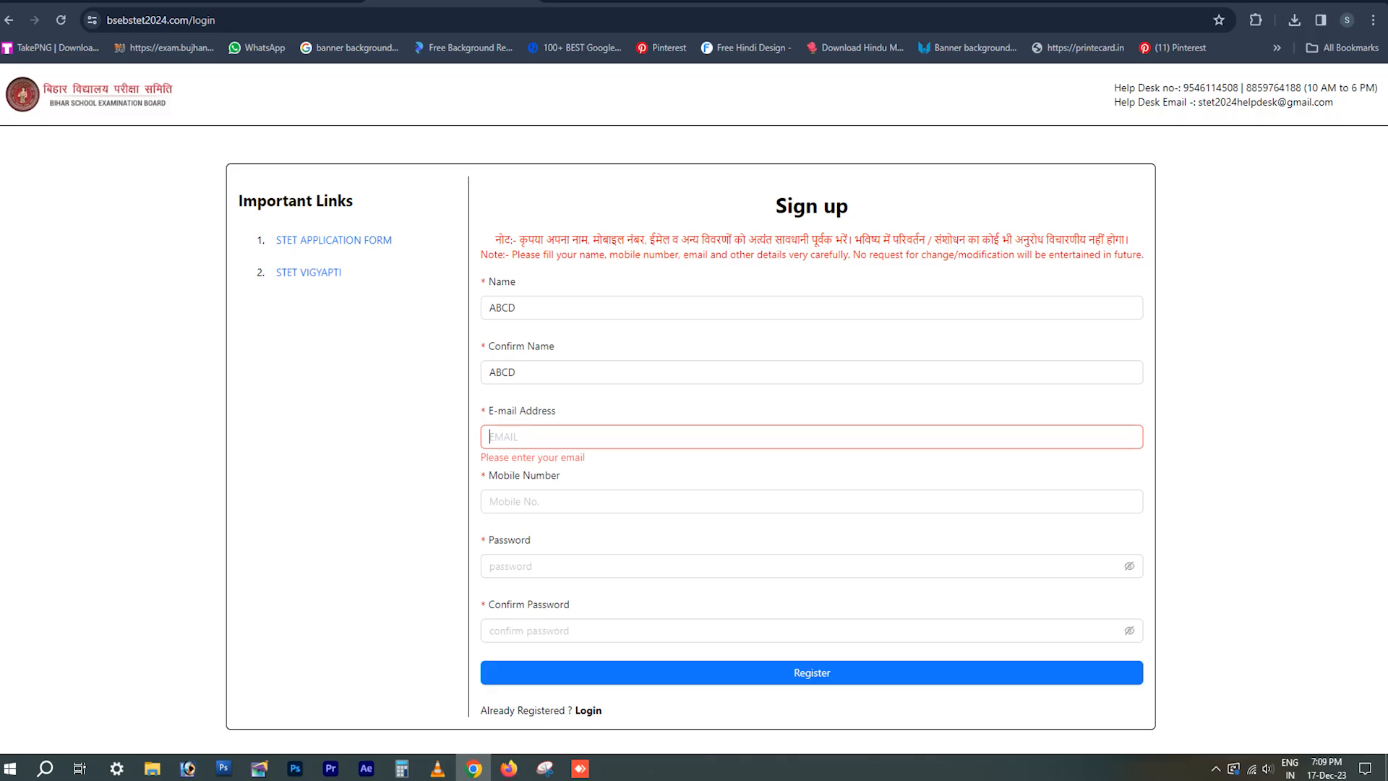
key(ctrl+v)
Step: Enter the mobile number and a matching password twice, then submit to request the OTP
click(515, 501)
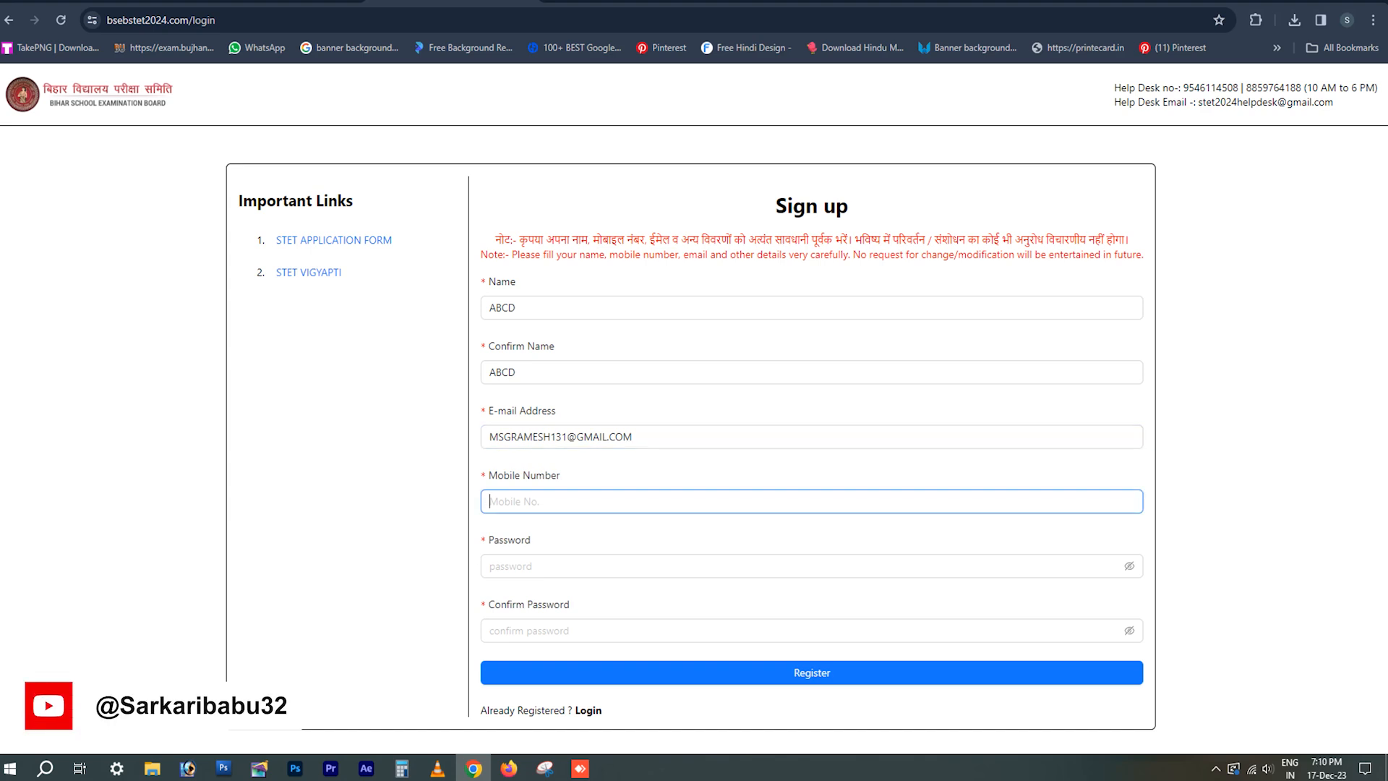
key(Tab)
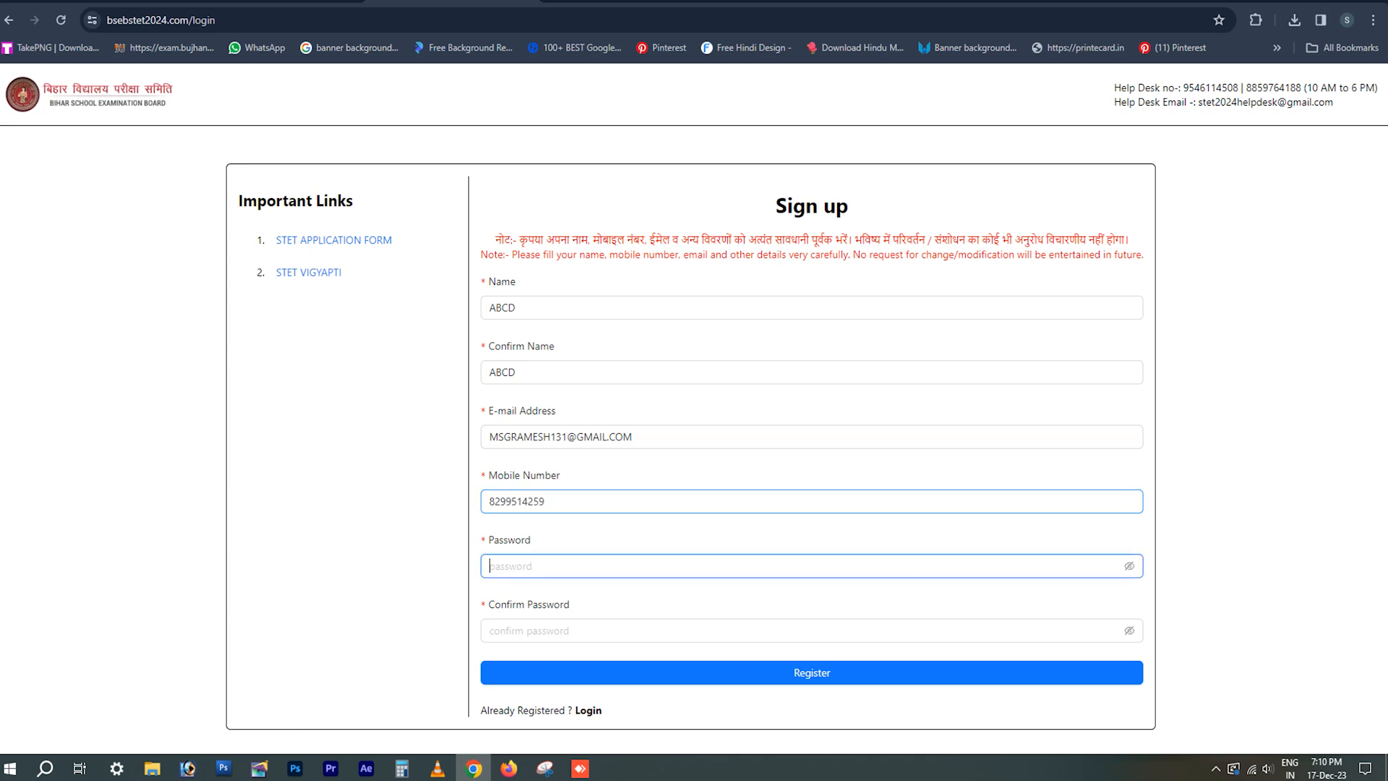
key(Tab)
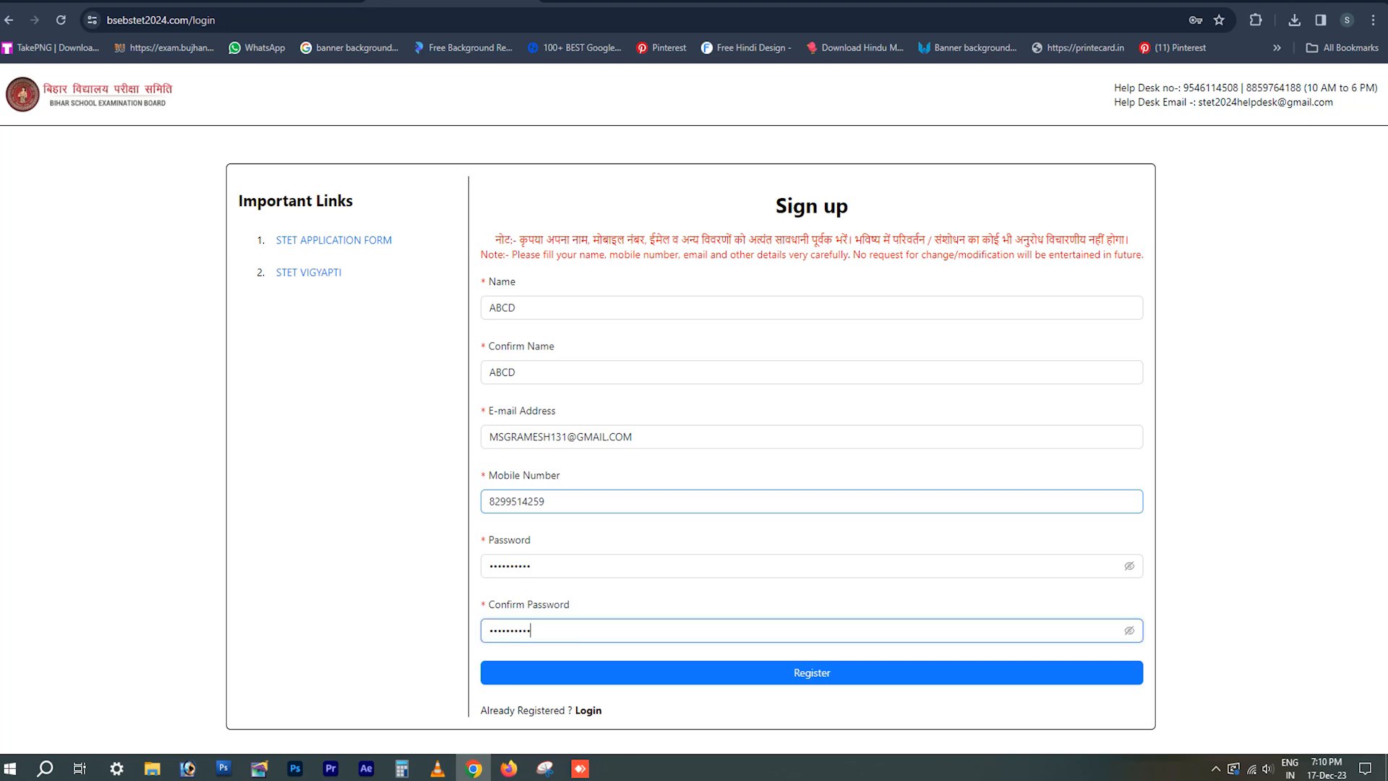
key(Return)
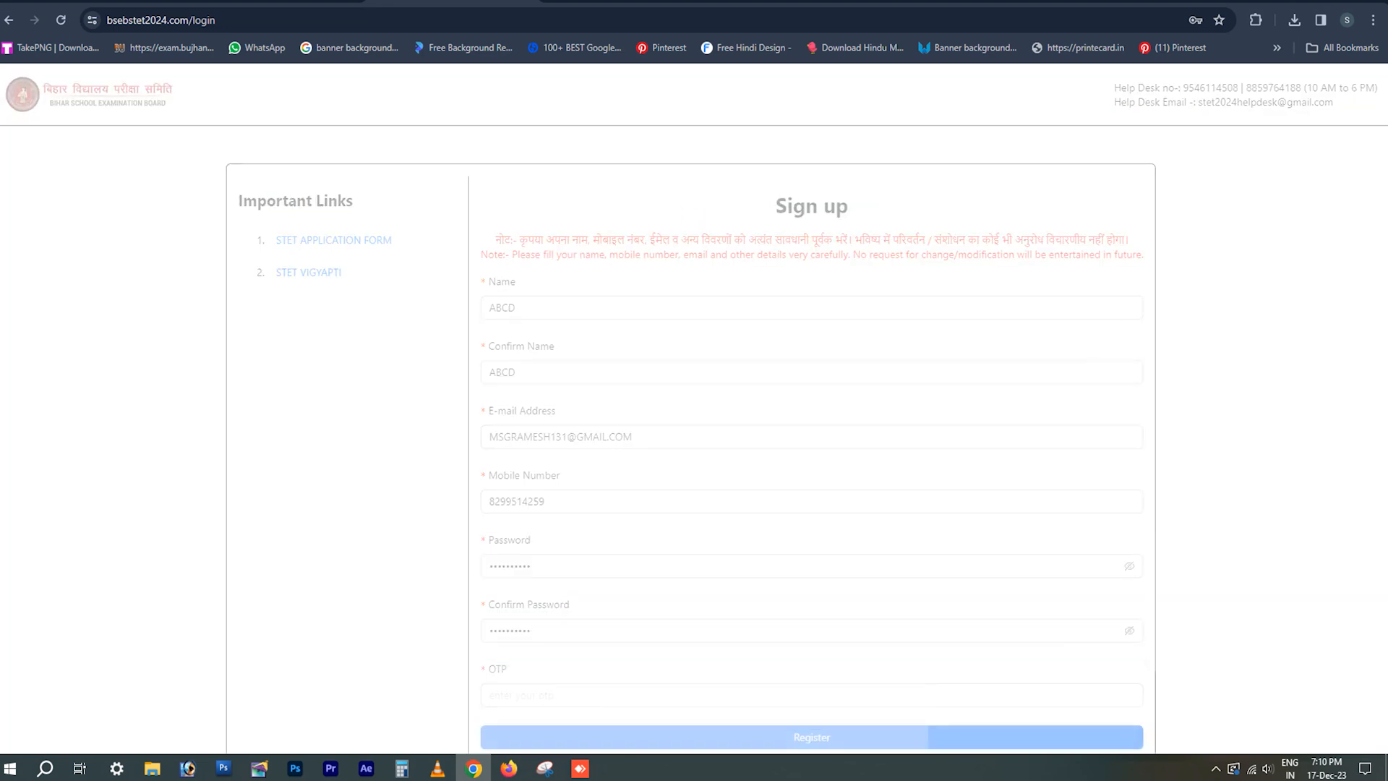
Step: Enter the OTP received on the phone to register, declining Chrome's password save
click(811, 694)
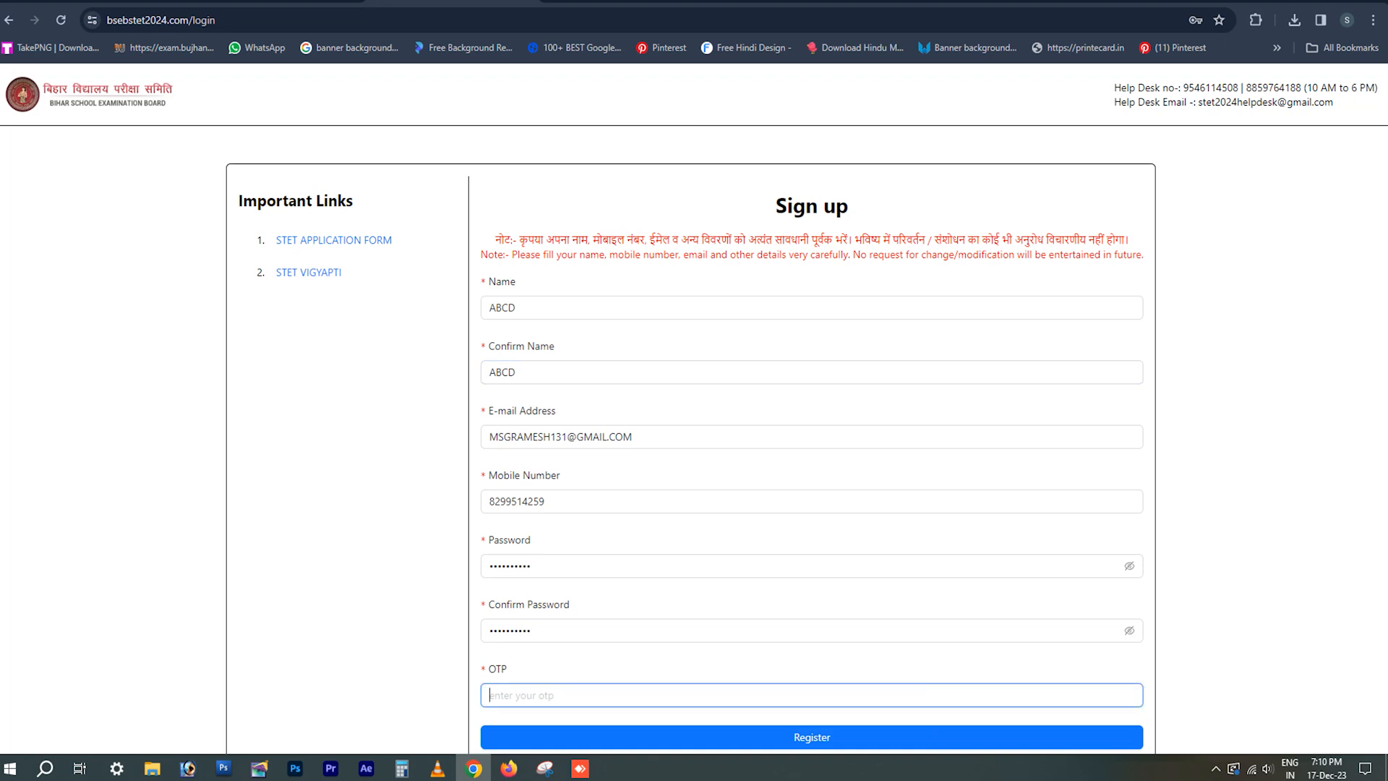
scroll(811, 564, down, 1)
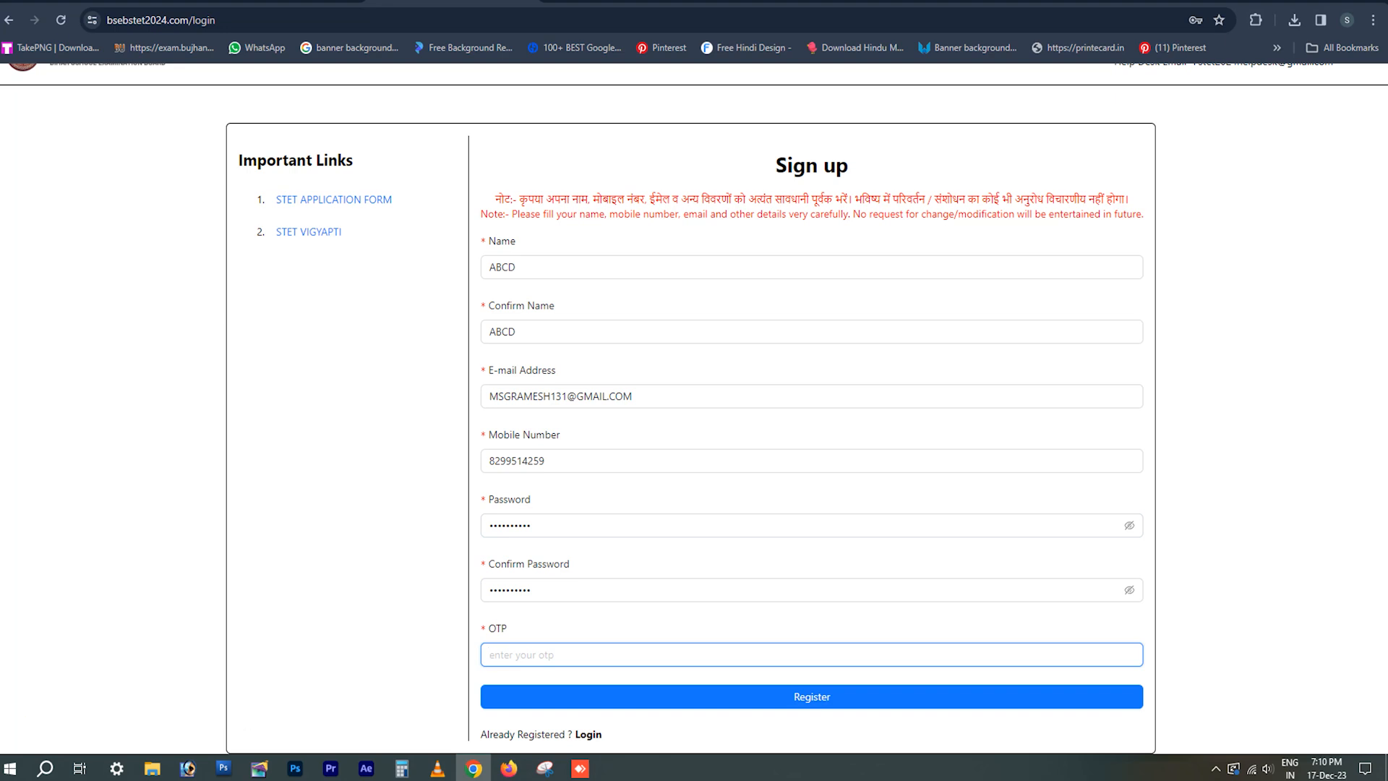
key(Return)
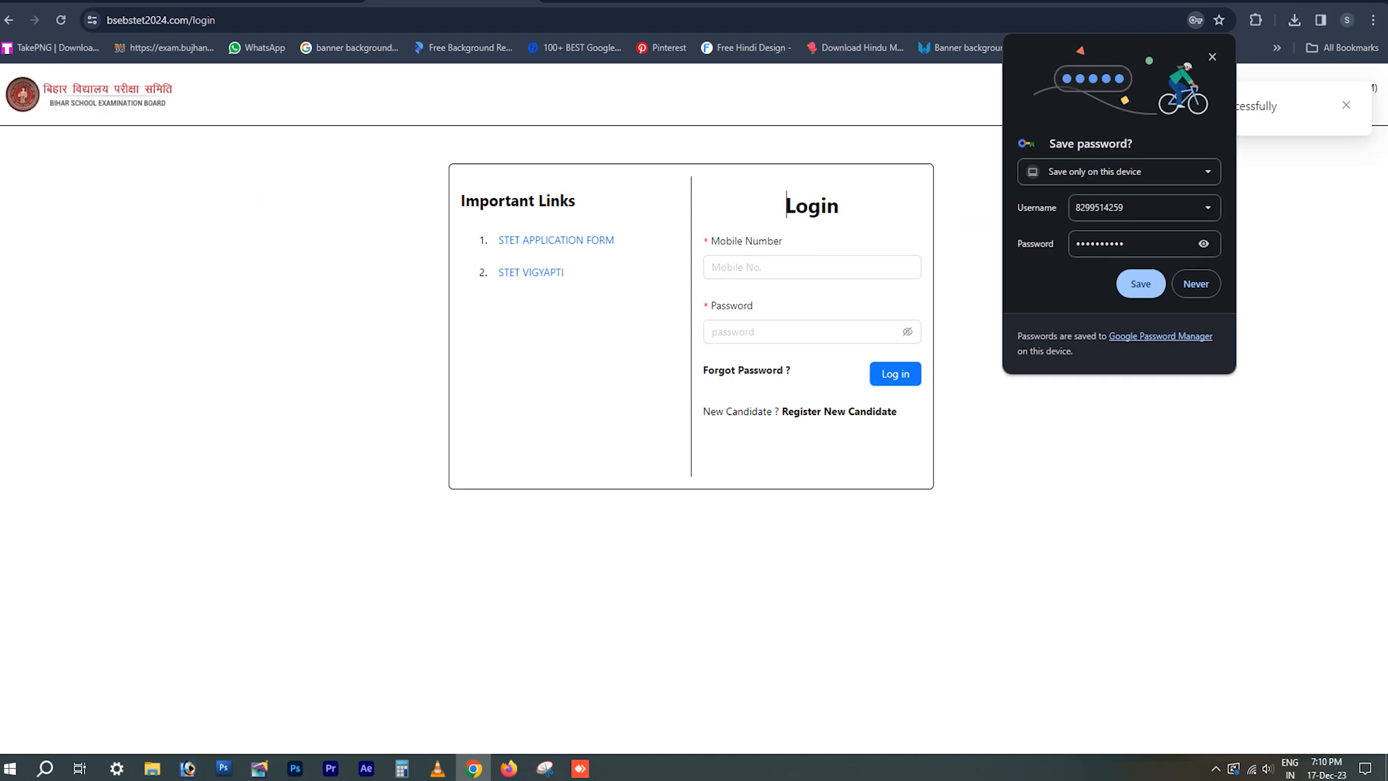
click(1196, 284)
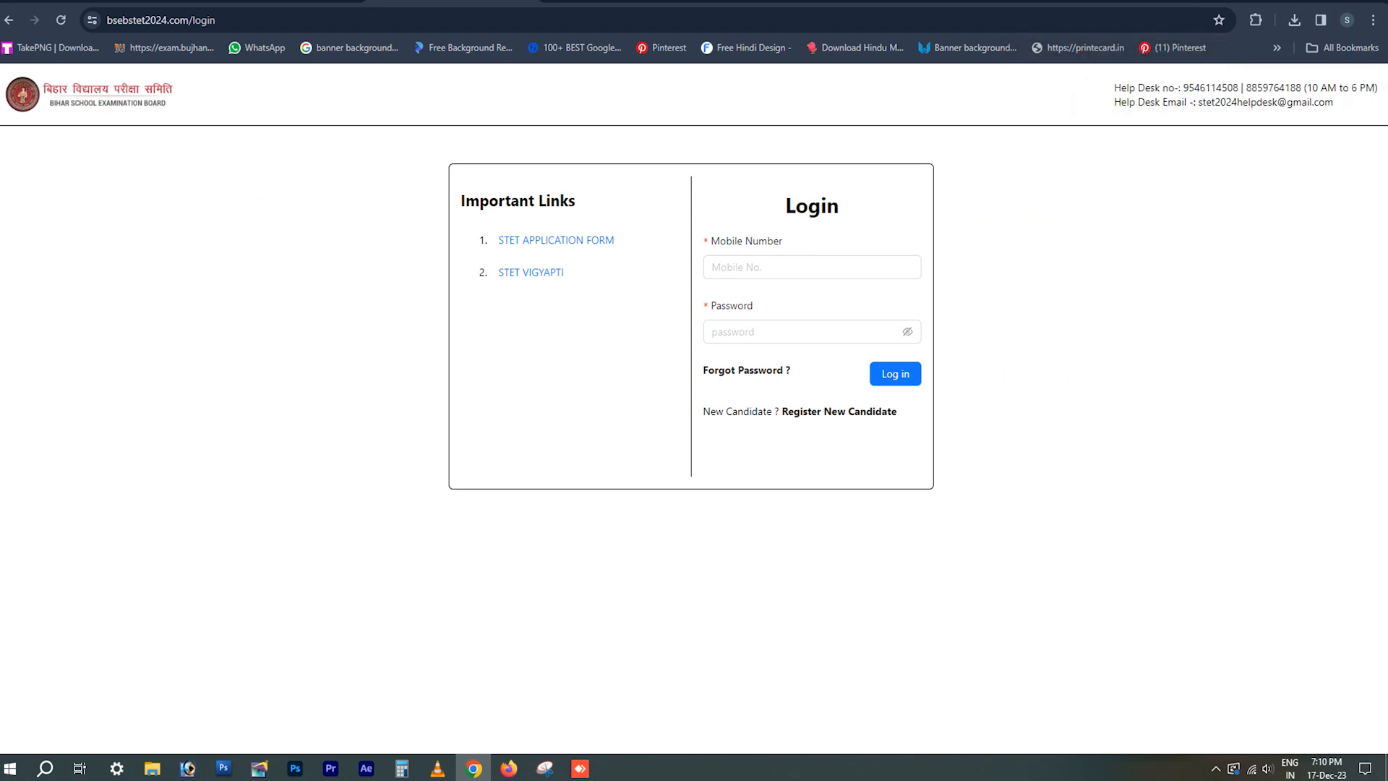
Step: Log in with the registered mobile number and account password, declining Chrome's offer to save it
click(812, 267)
text(82)
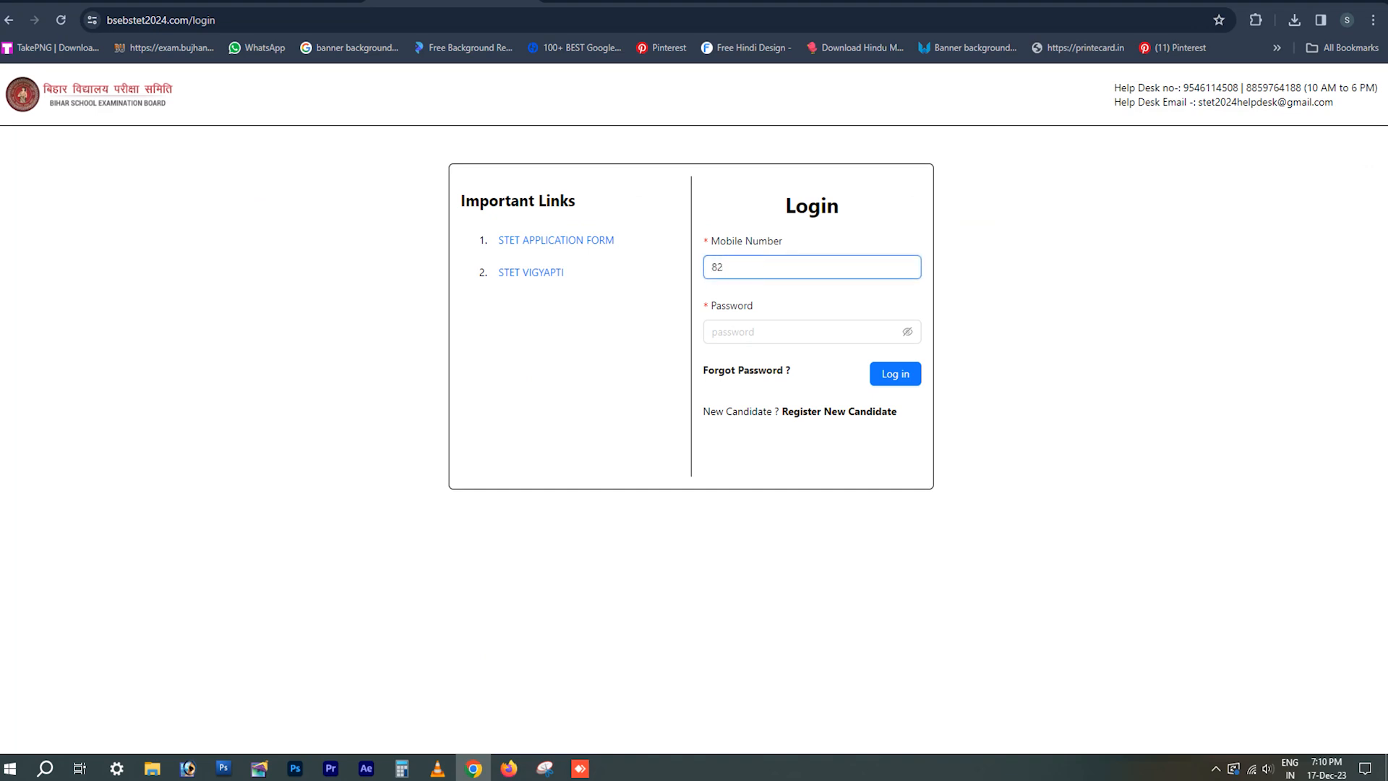
key(BackSpace)
key(Tab)
text(**********)
key(Return)
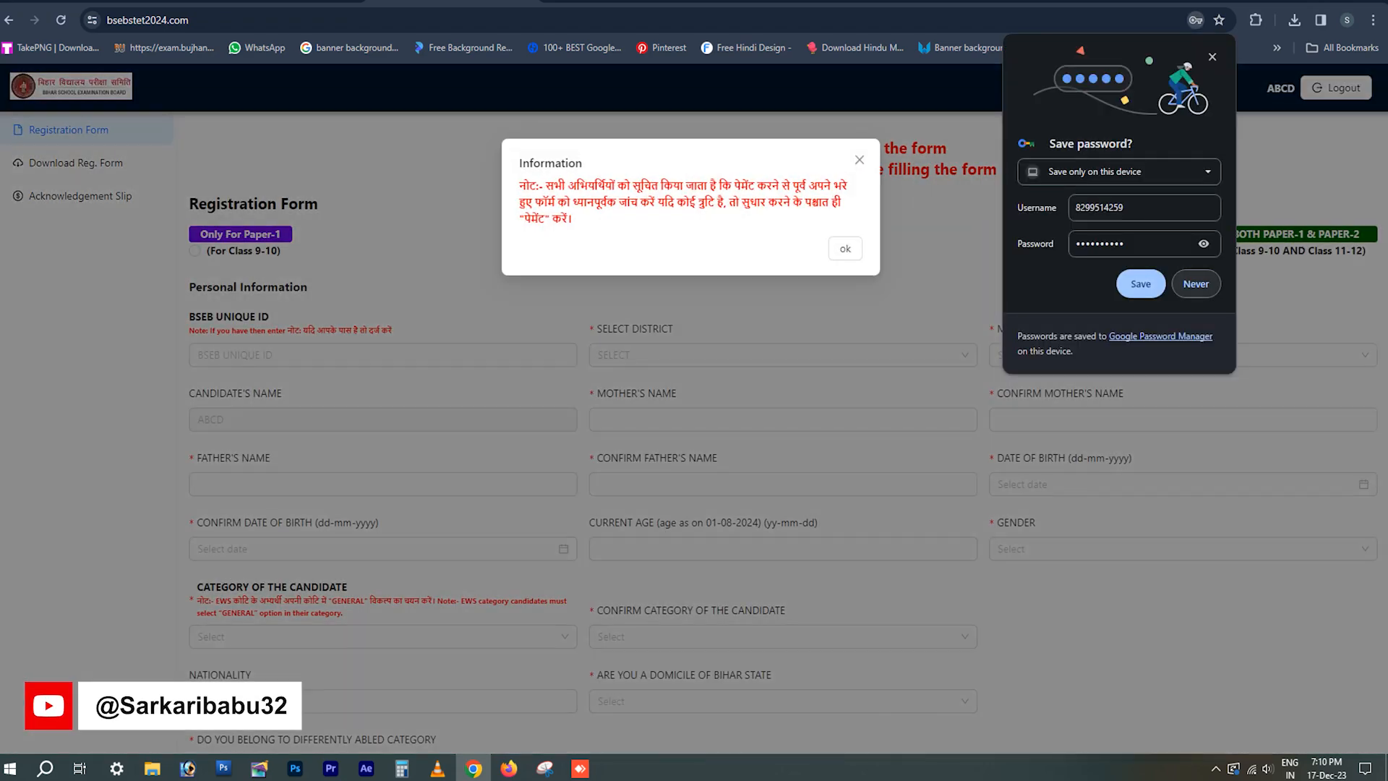
click(1197, 284)
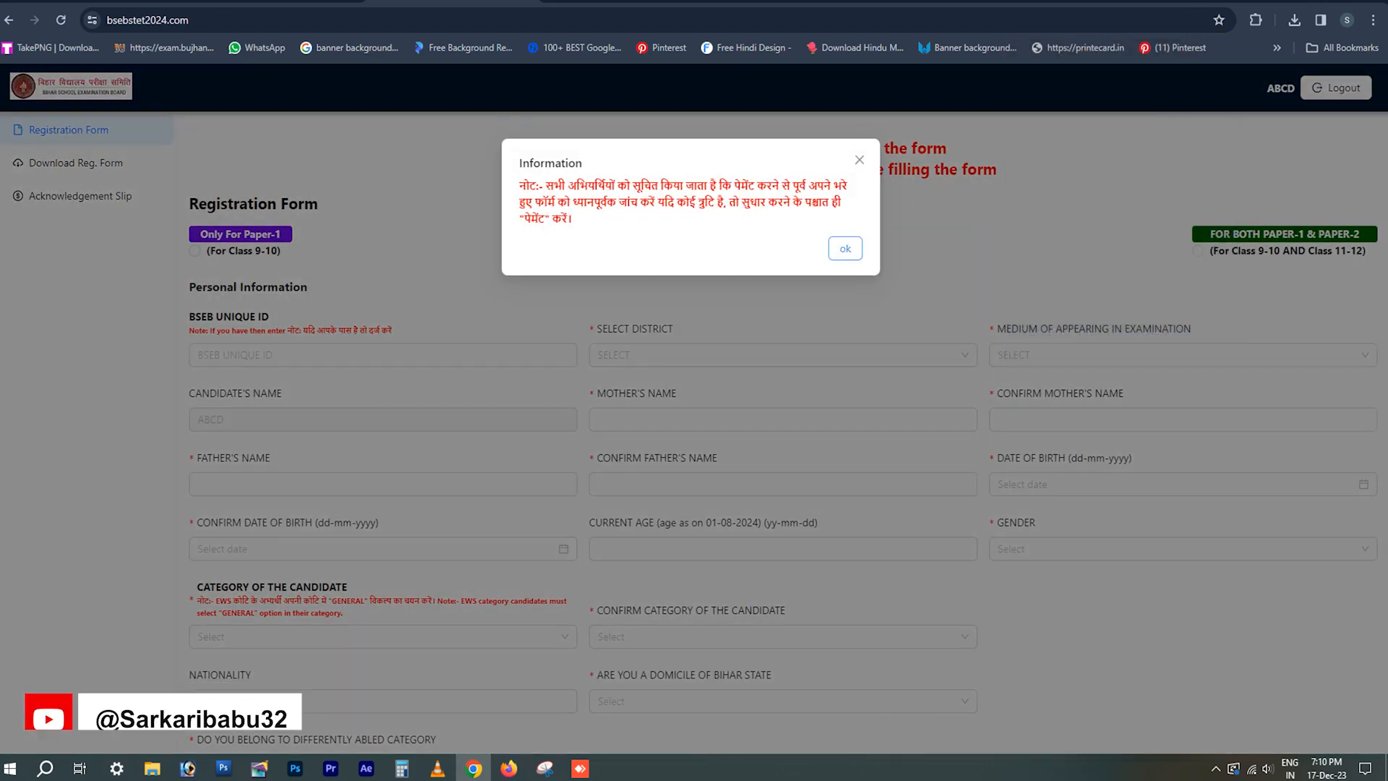
Step: Dismiss the information notice and select FOR BOTH PAPER-1 & PAPER-2
key(Return)
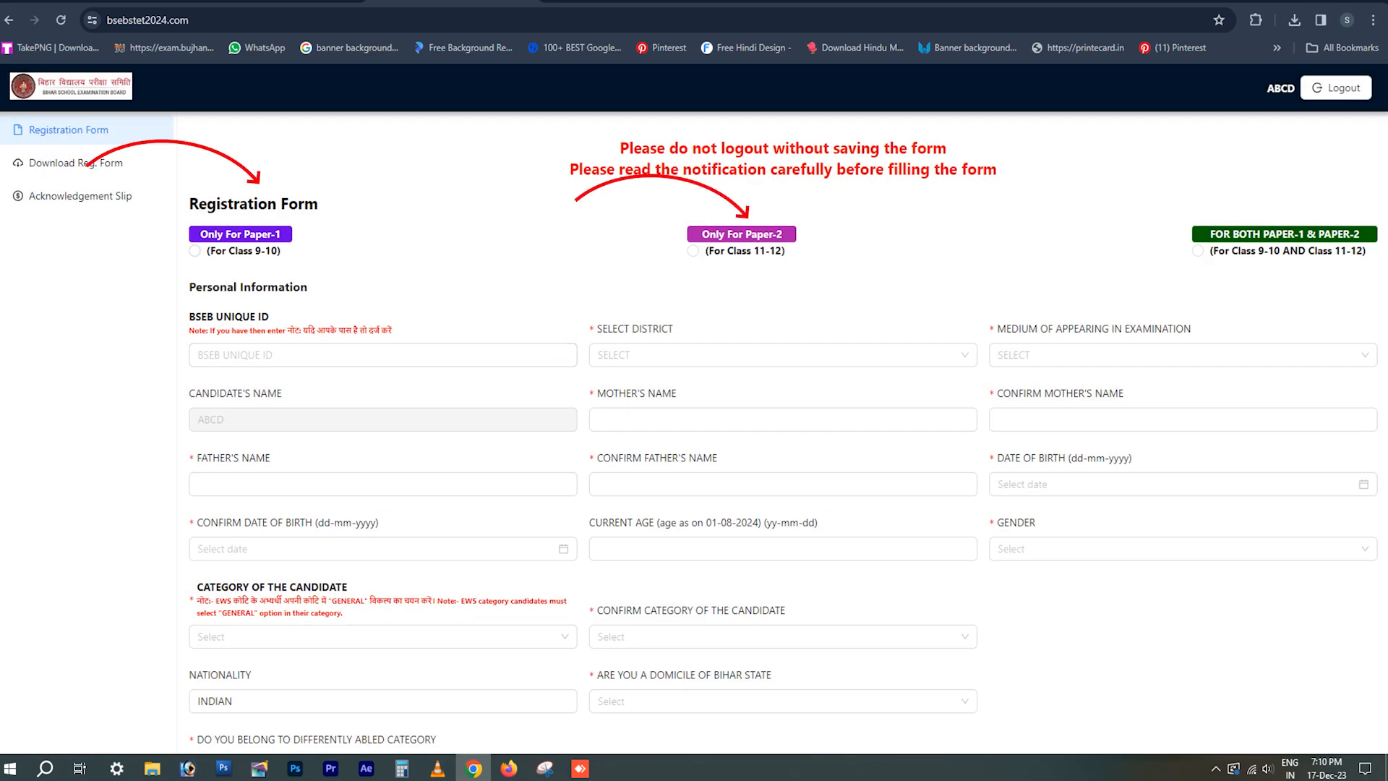
click(194, 251)
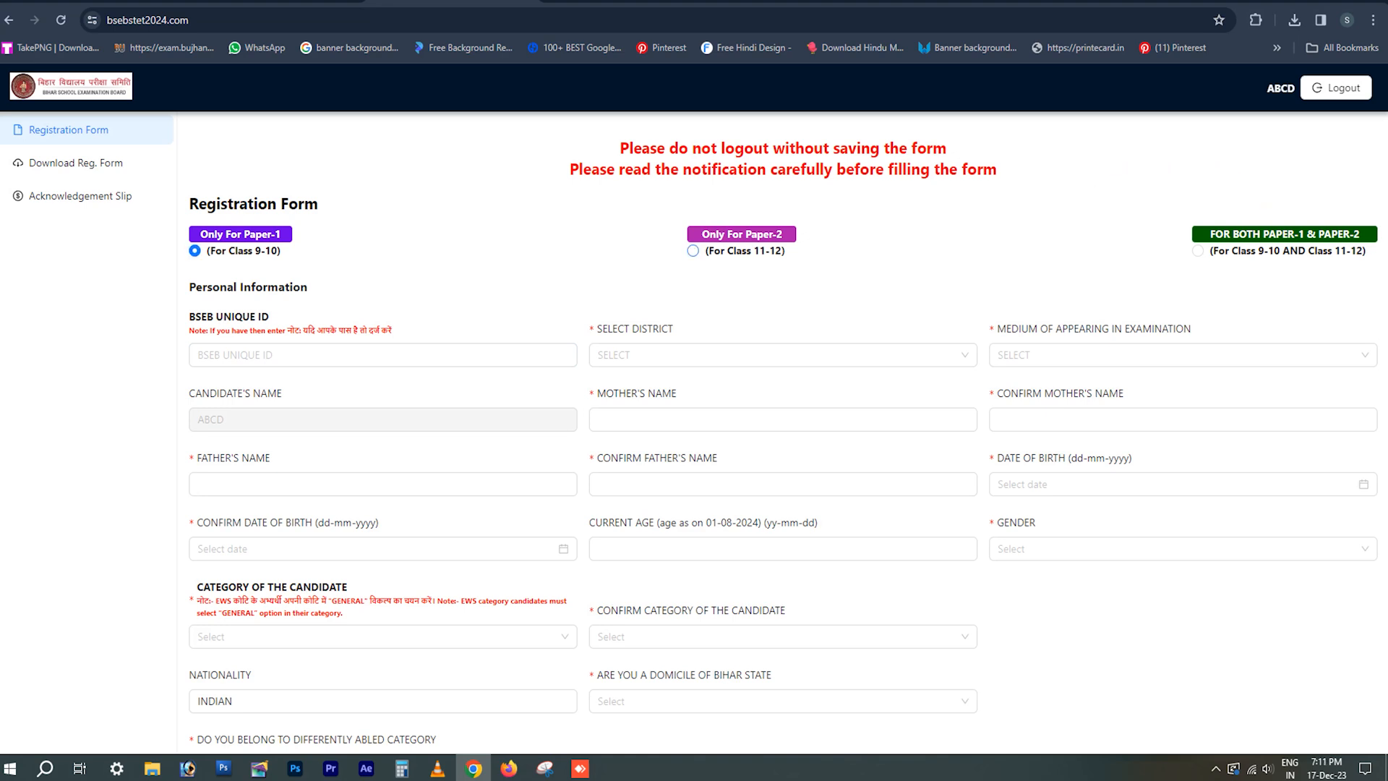
click(693, 250)
click(1198, 250)
click(693, 251)
click(195, 251)
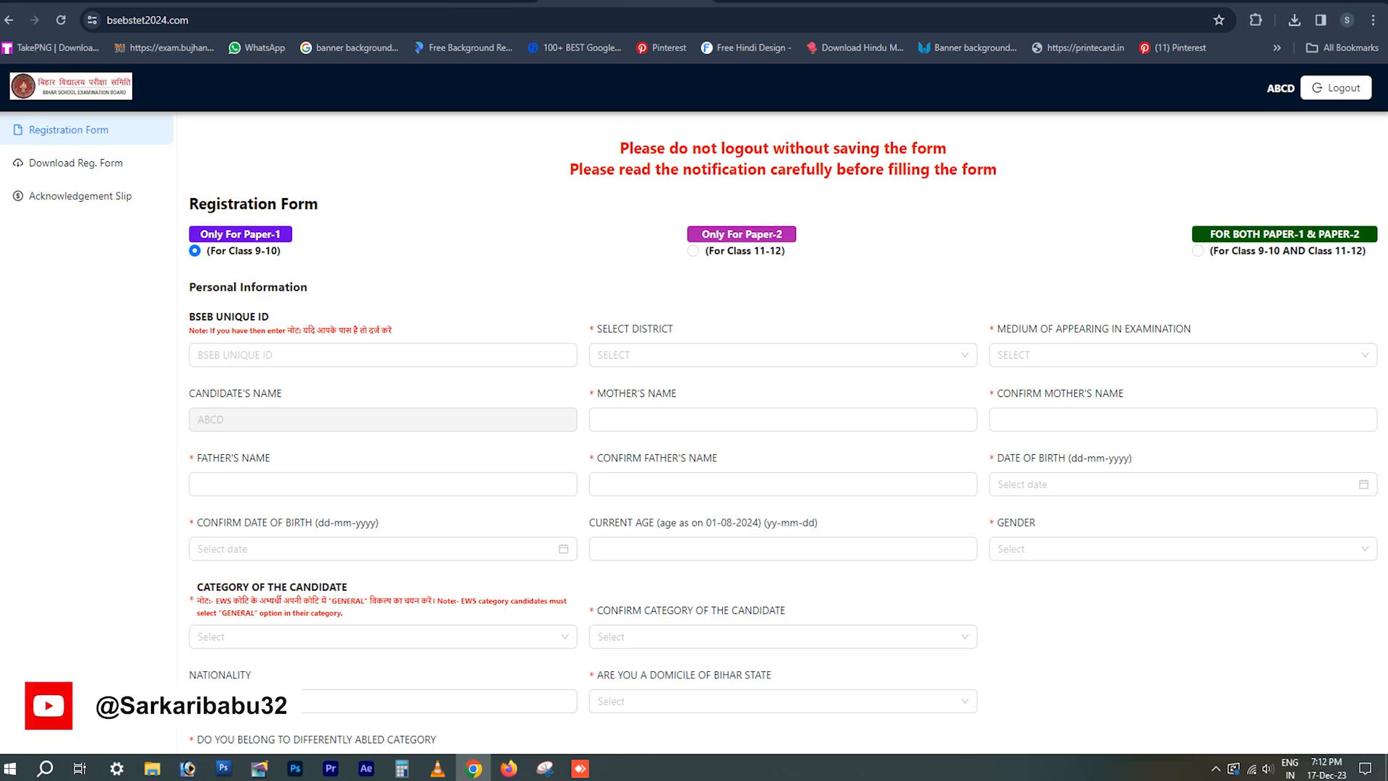
click(693, 251)
click(1197, 251)
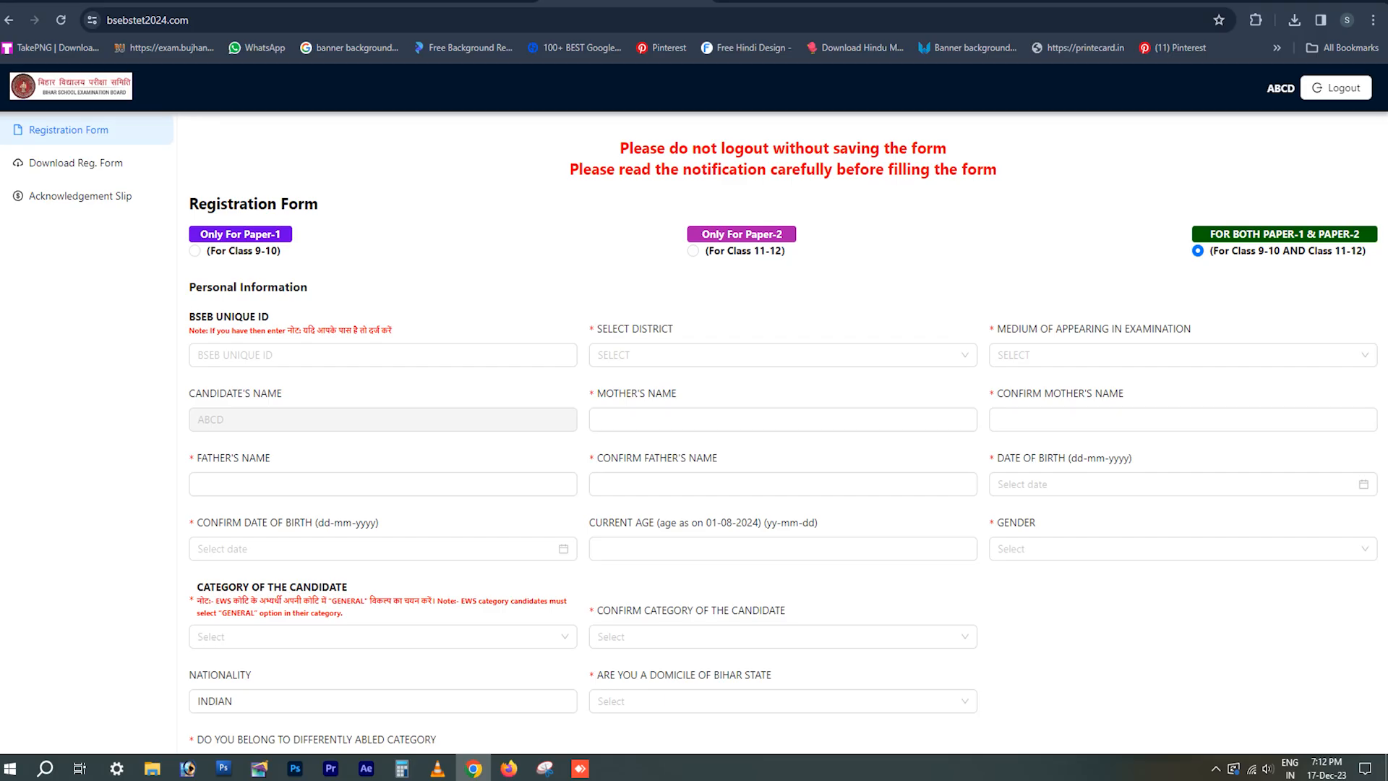
Step: Click into the BSEB unique ID field, then bring up the district list
click(382, 355)
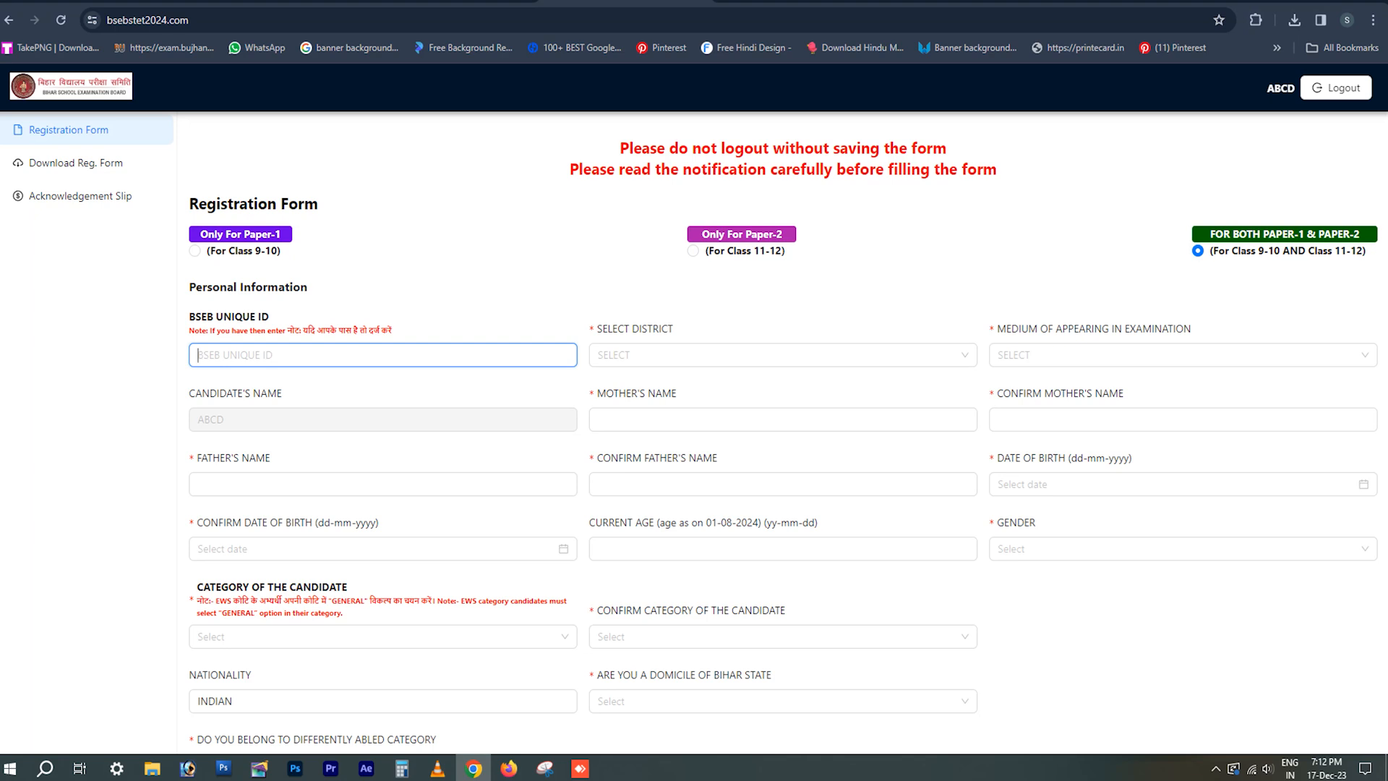
scroll(780, 434, down, 1)
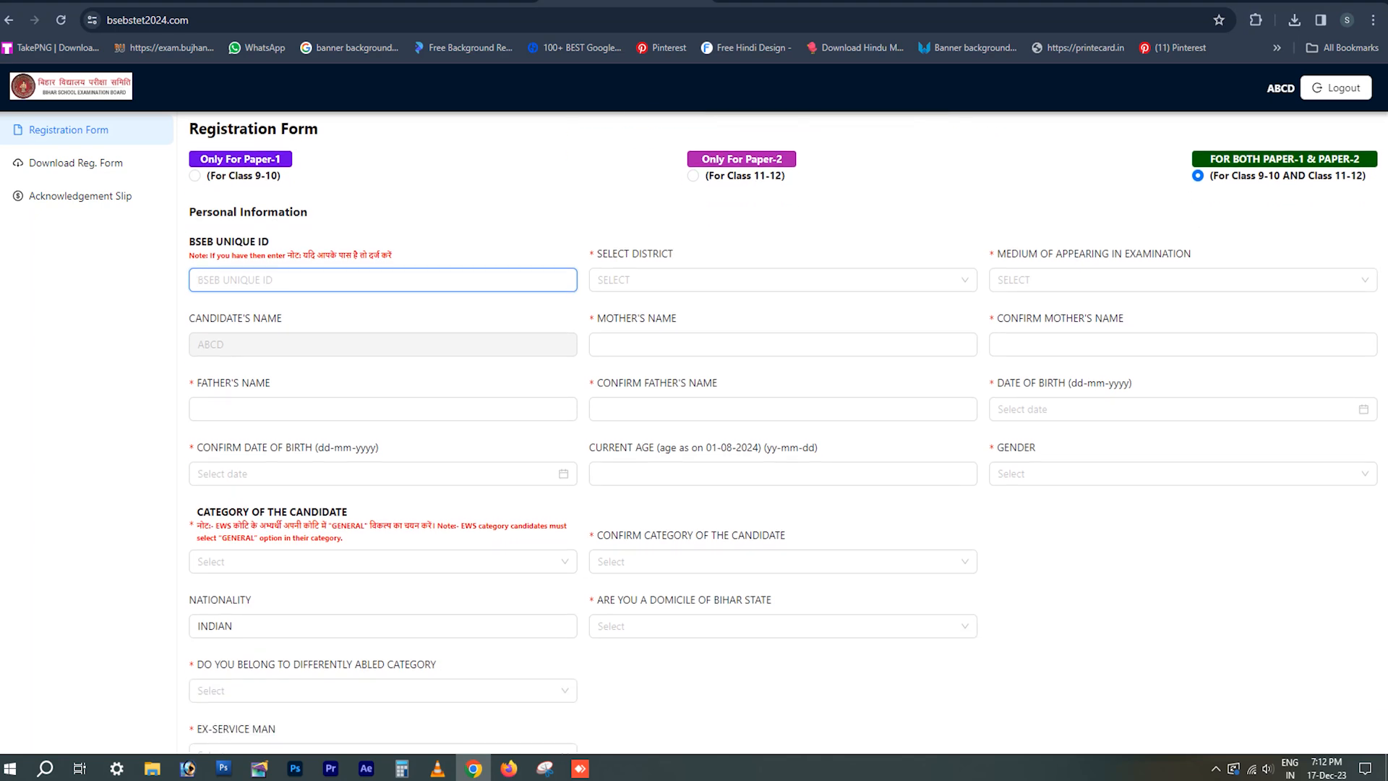
click(782, 280)
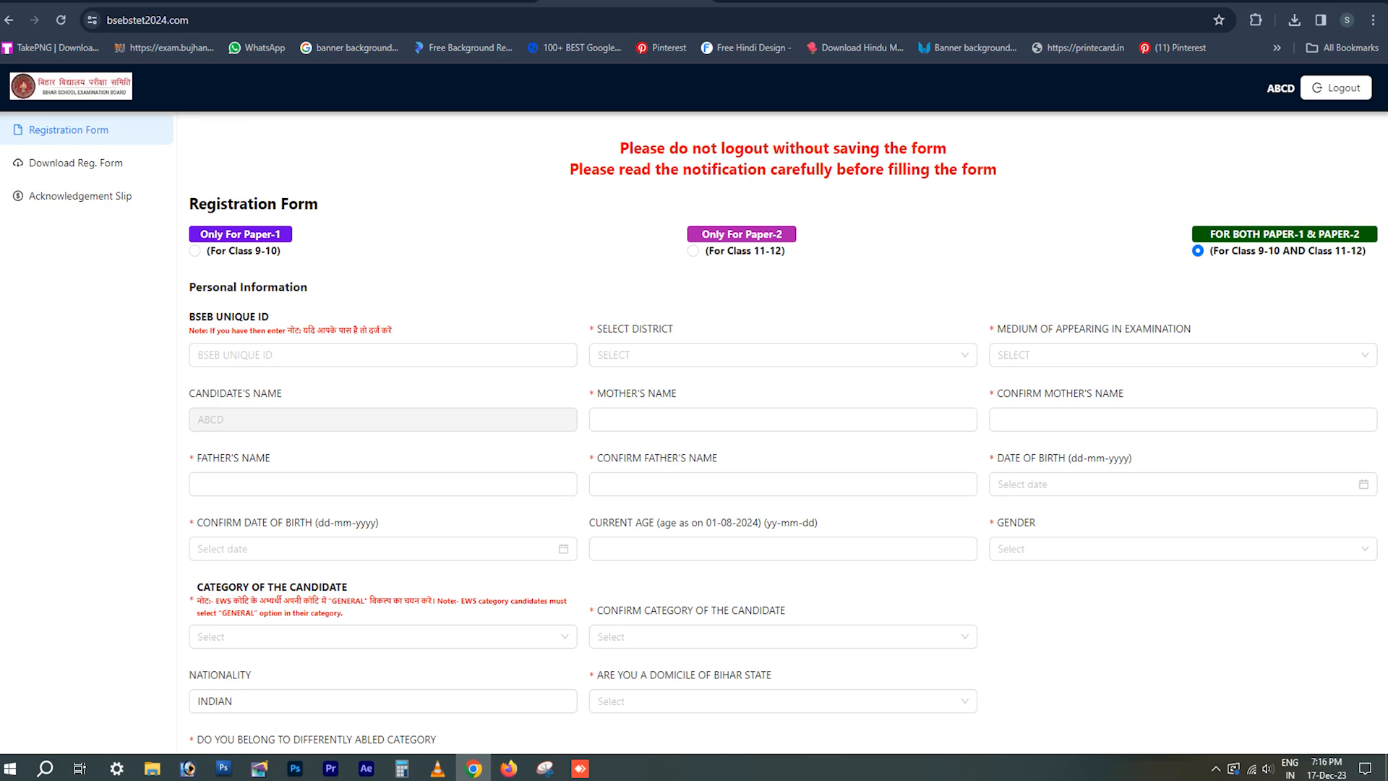
Step: Select OTHER STATE (99) as the district
click(384, 354)
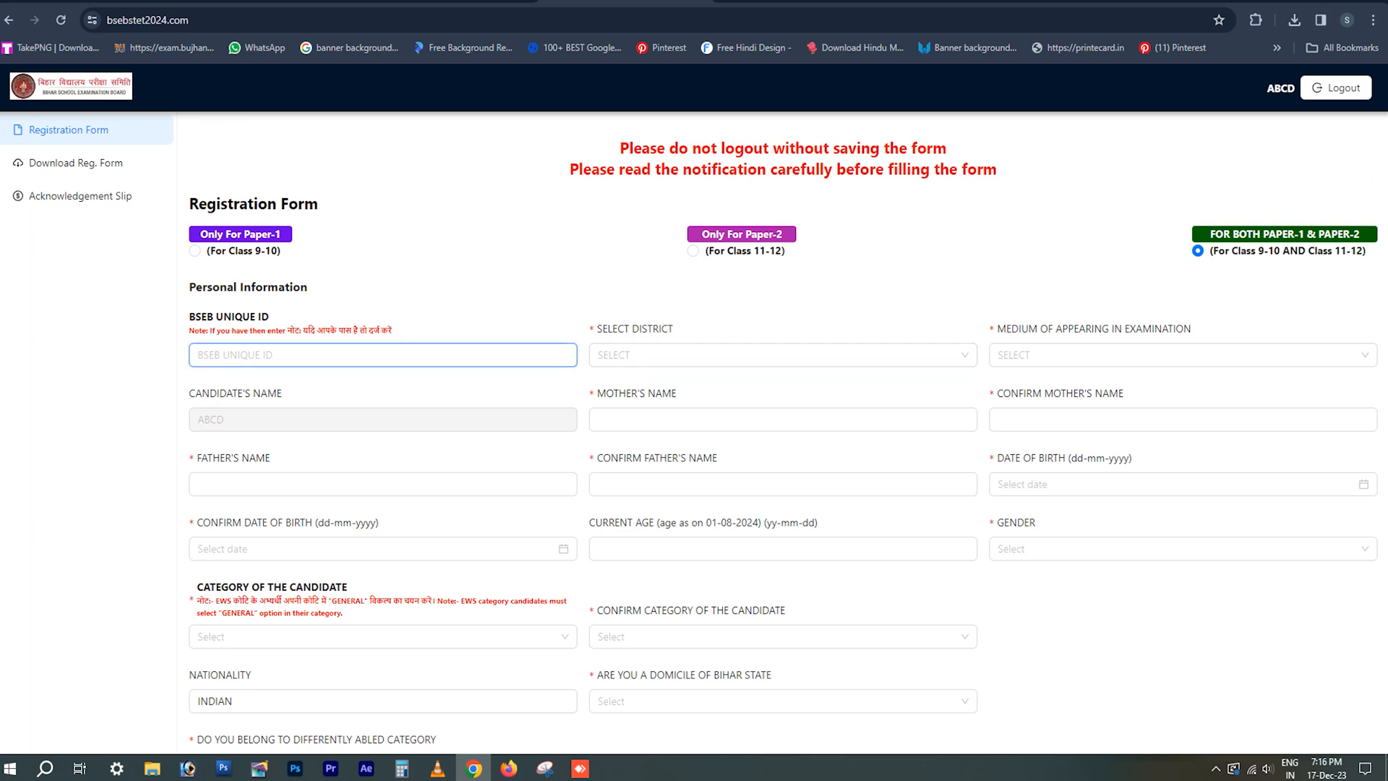
drag(189, 317, 286, 331)
click(416, 326)
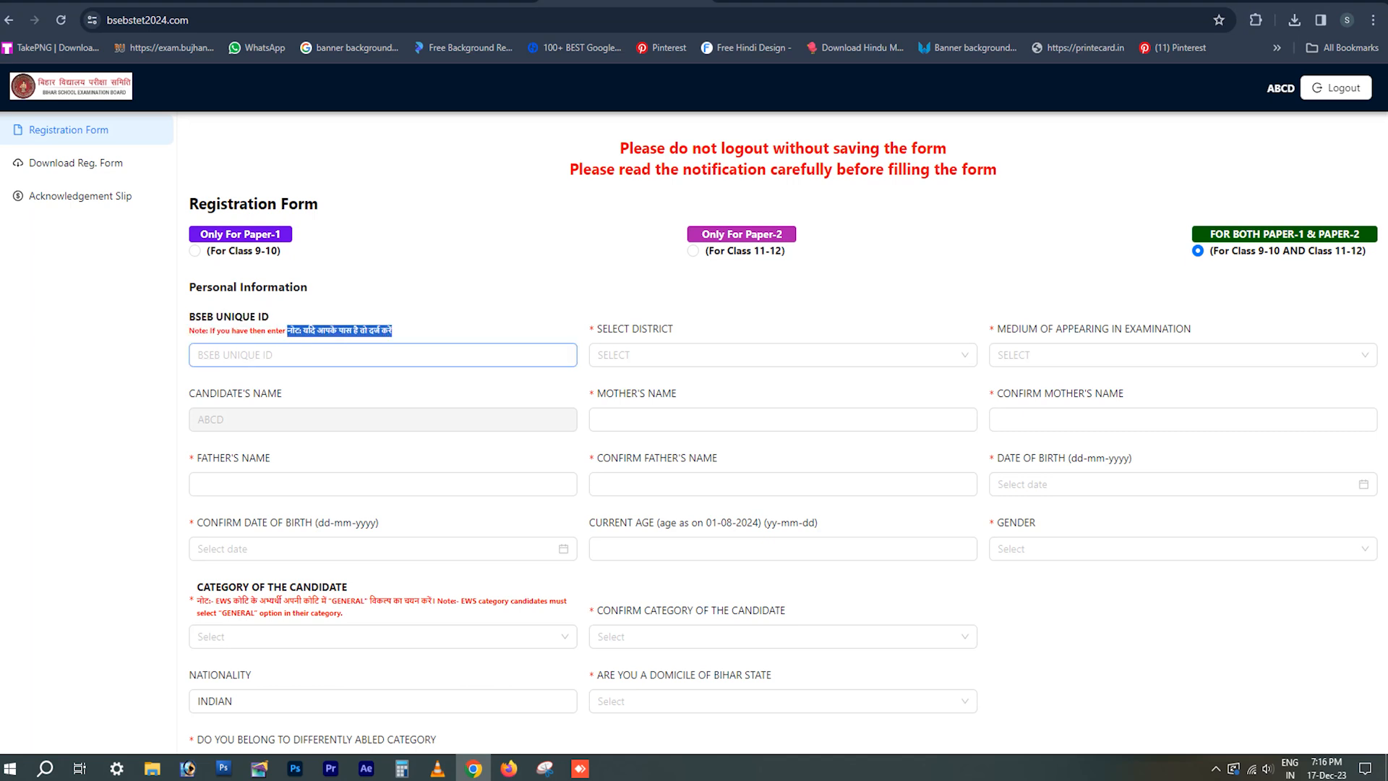
click(783, 355)
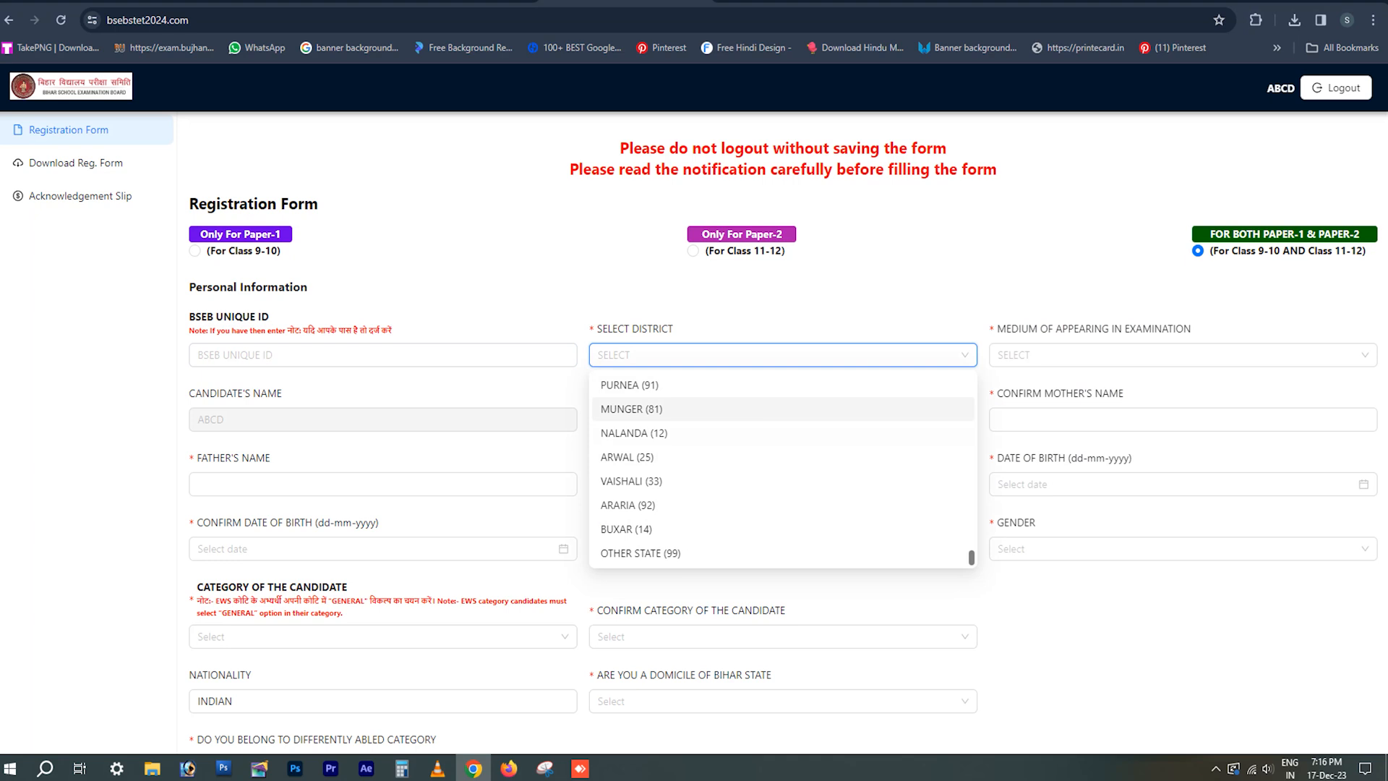
scroll(636, 456, up, 10)
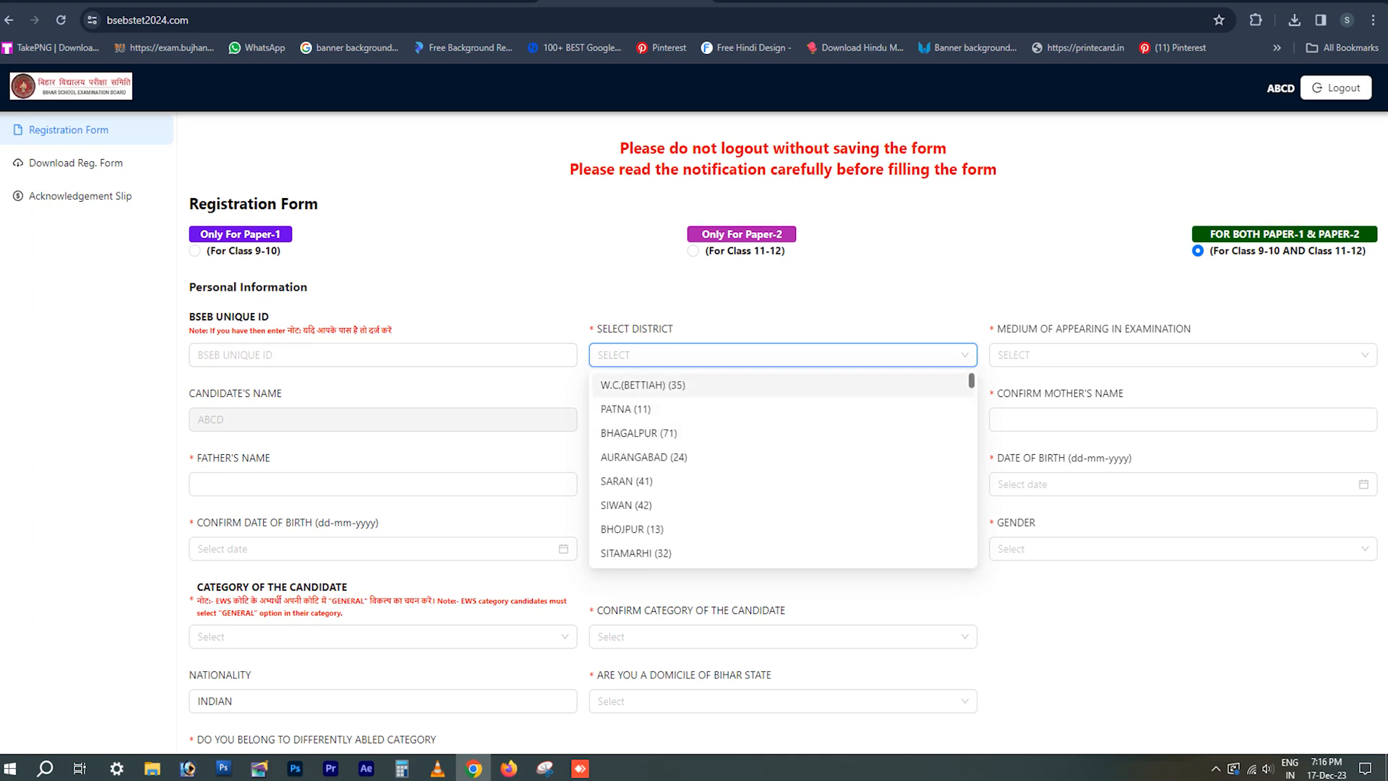
scroll(637, 406, down, 1)
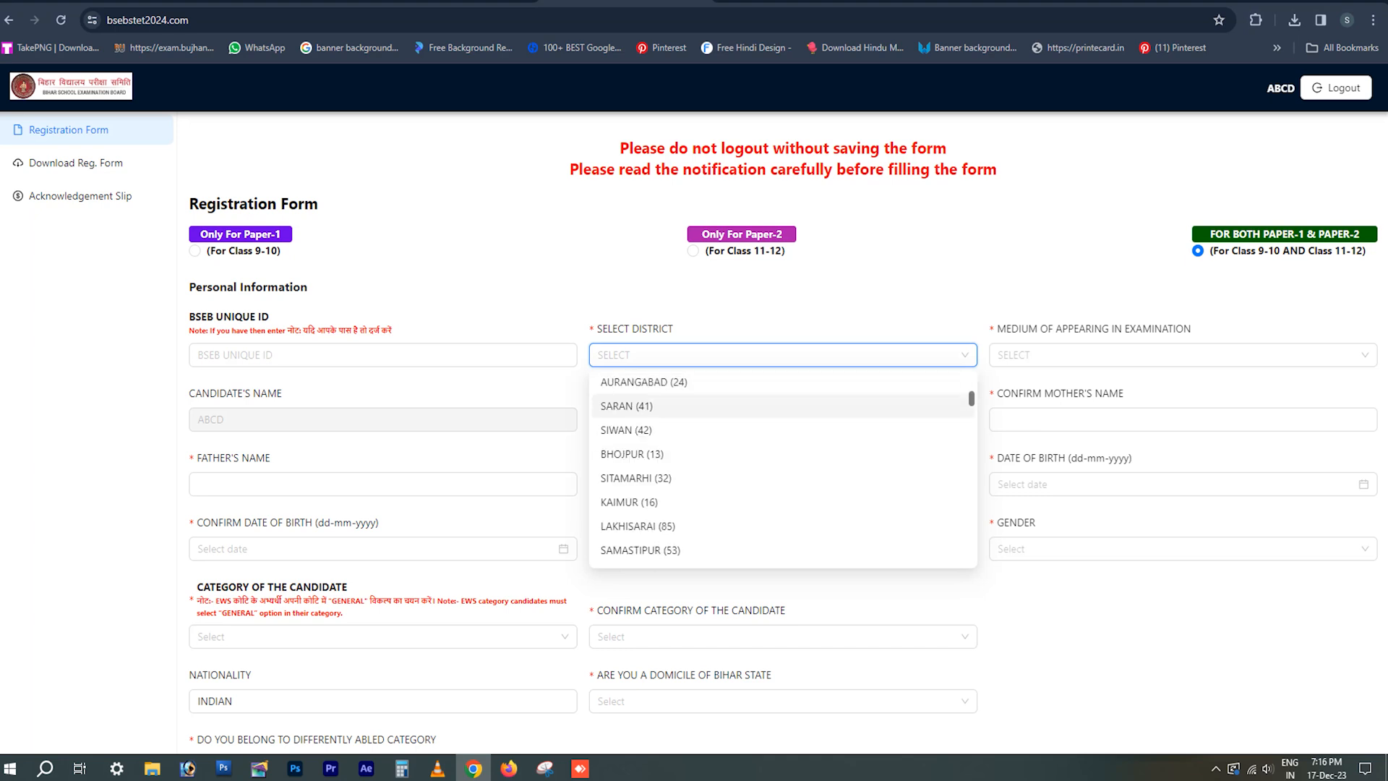
scroll(636, 406, down, 5)
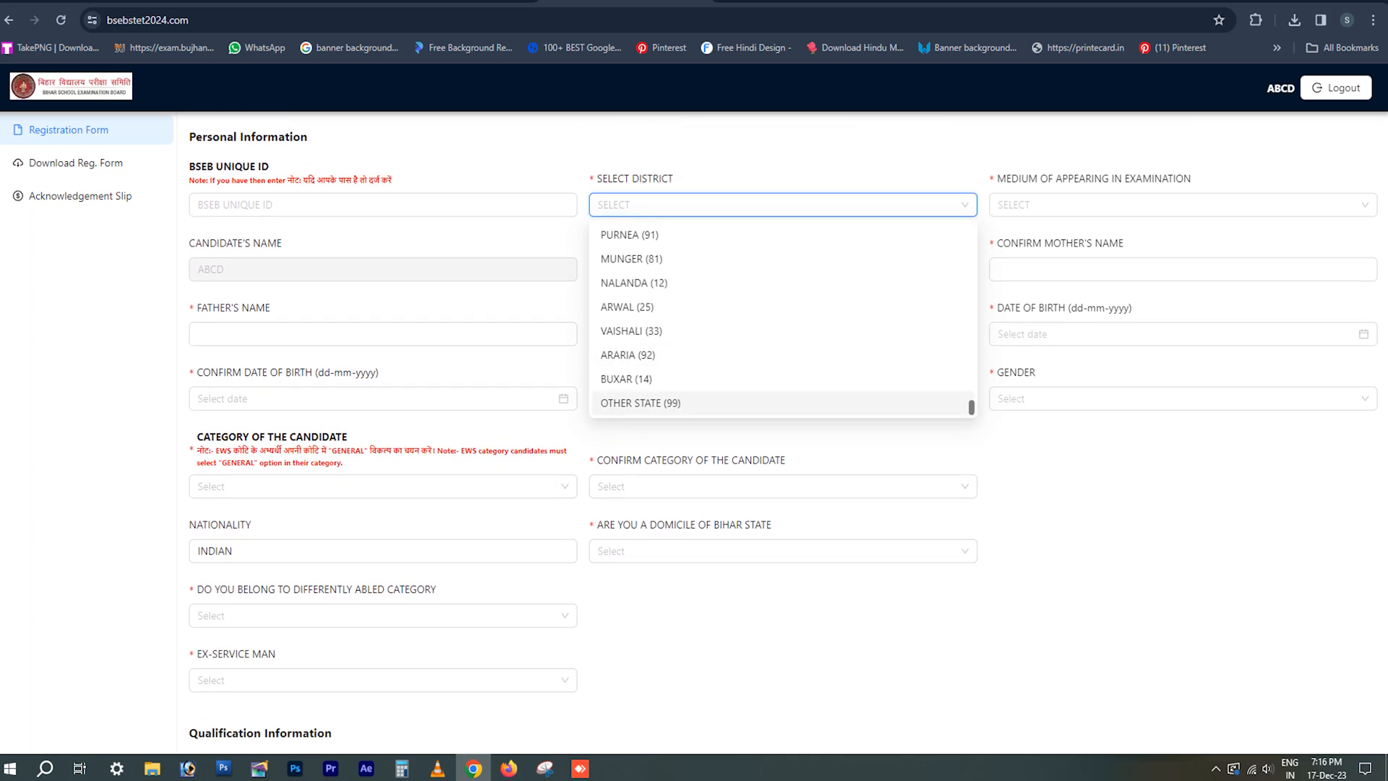
click(640, 402)
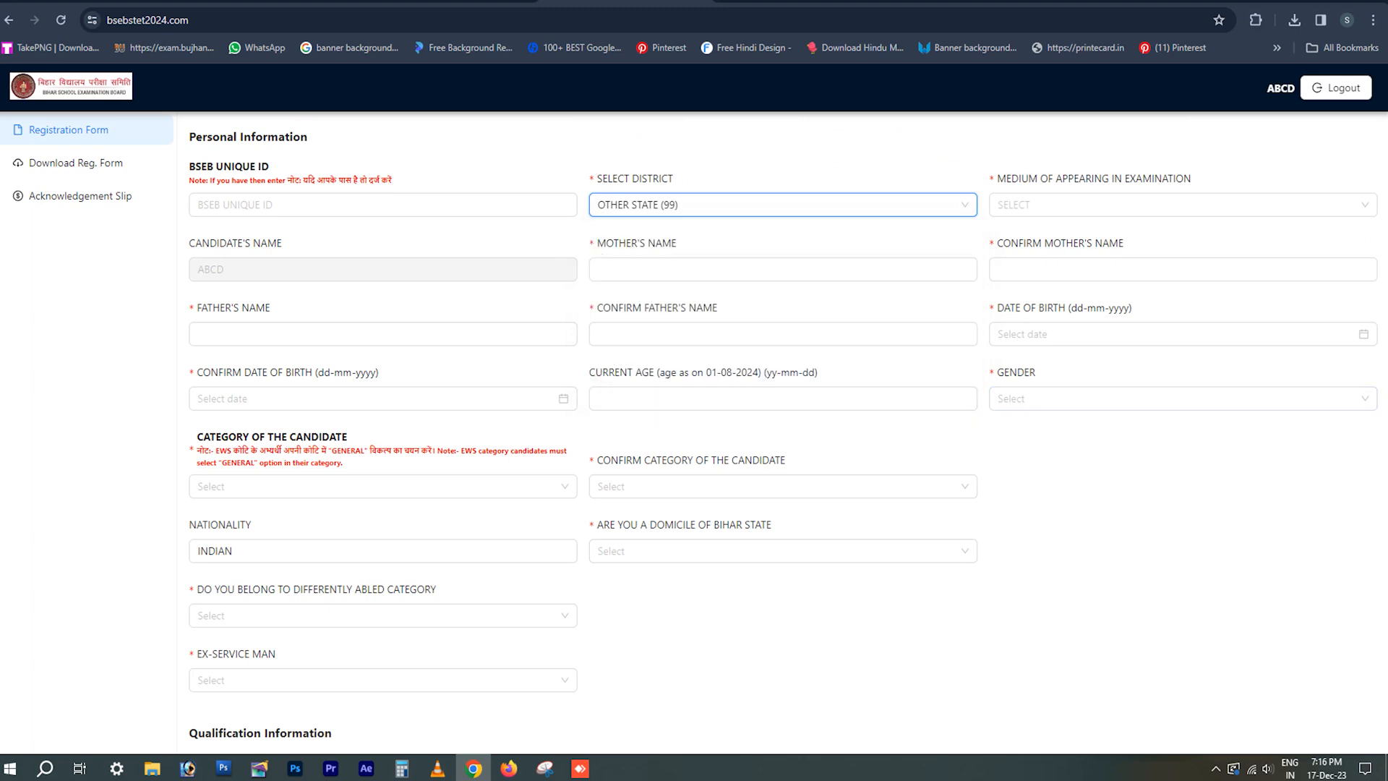
Step: Set the medium of appearing to HINDI
scroll(640, 403, up, 1)
click(1179, 280)
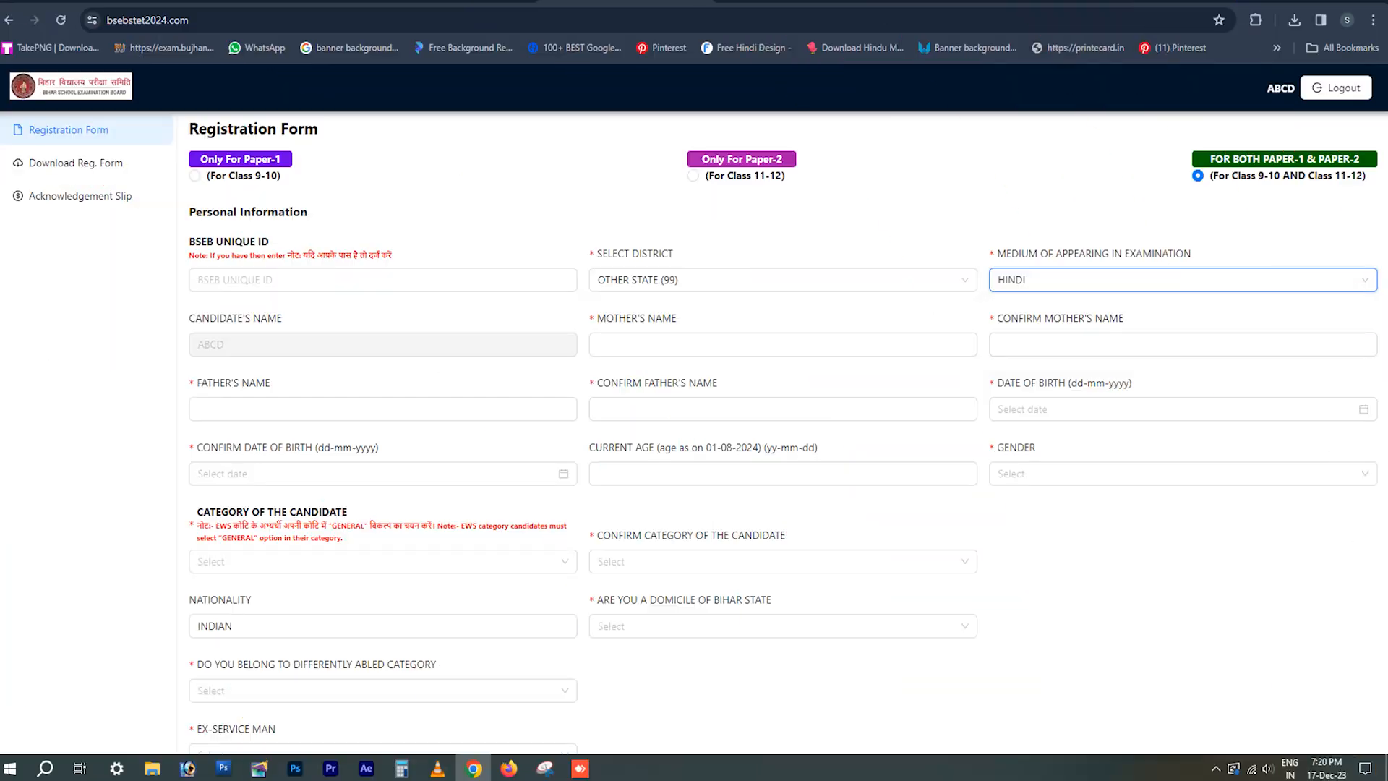
click(783, 344)
Step: Enter and confirm the mother's name and the father's name
click(783, 344)
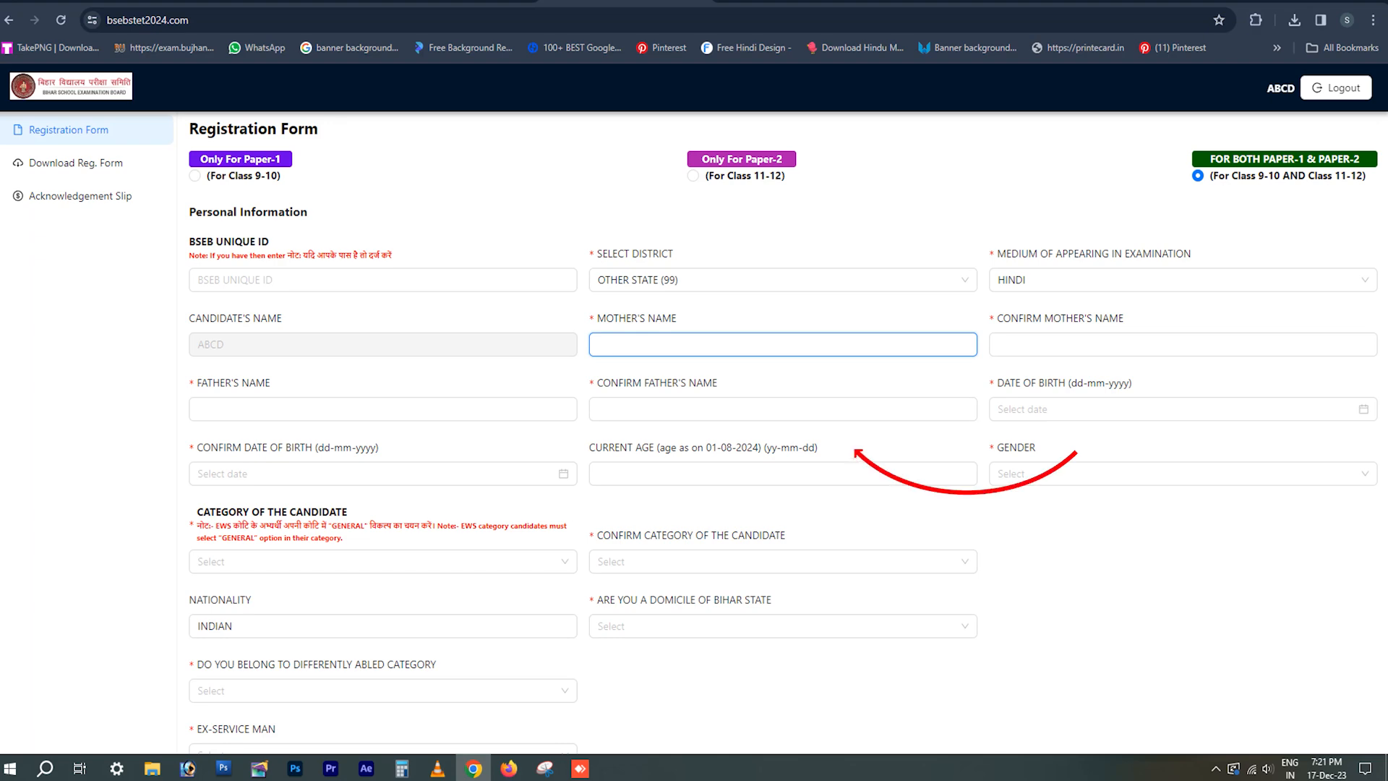
text(JKL)
key(Tab)
text(JKL)
key(Tab)
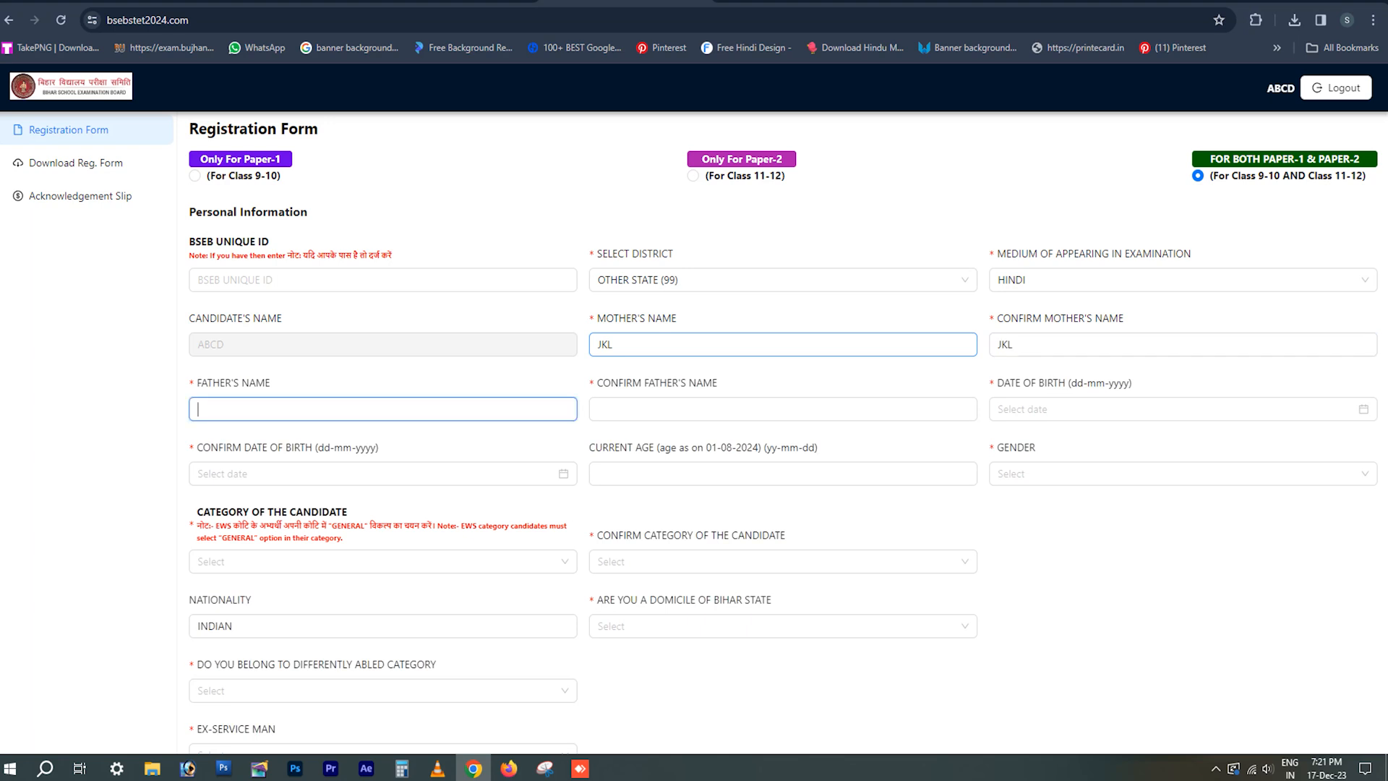
text(INE)
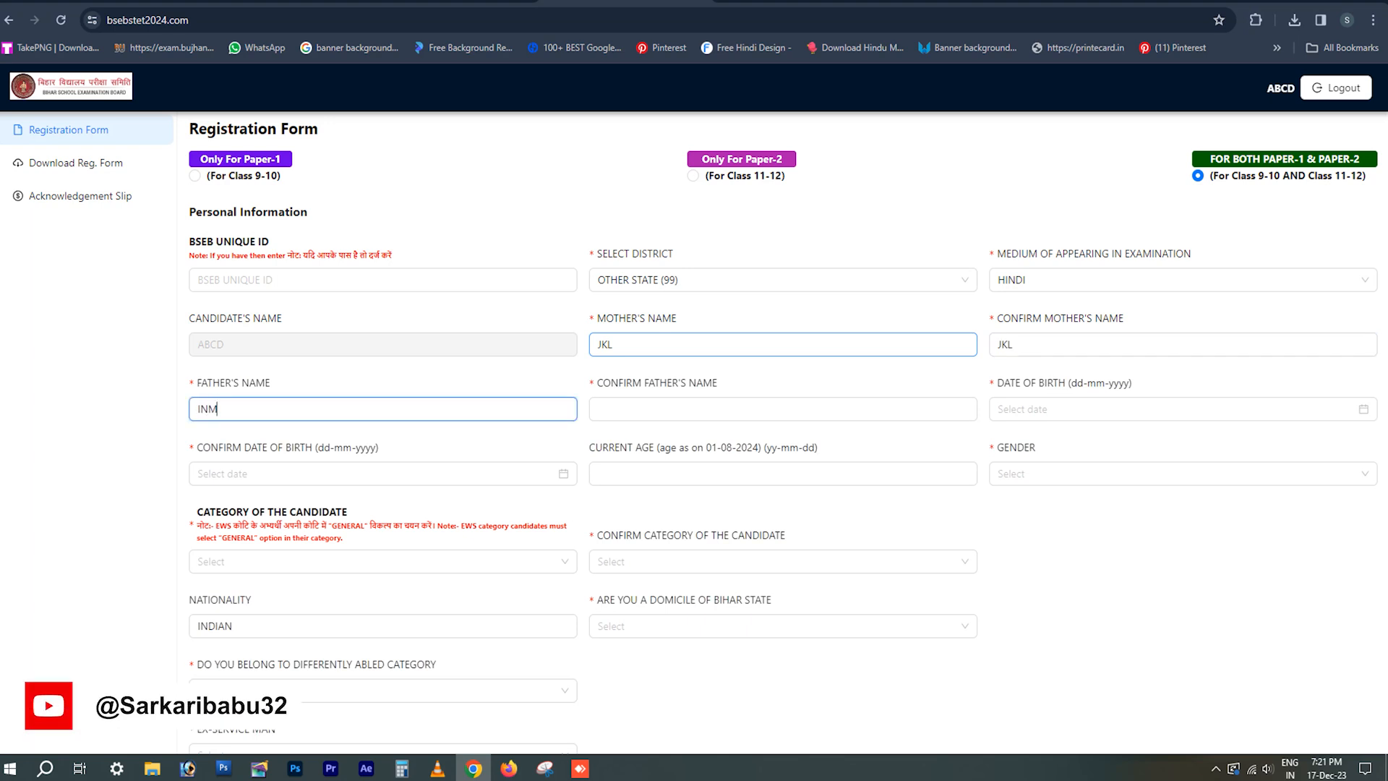
key(BackSpace)
key(BackSpace)
key(BackSpace)
text(POS)
key(BackSpace)
key(BackSpace)
key(BackSpace)
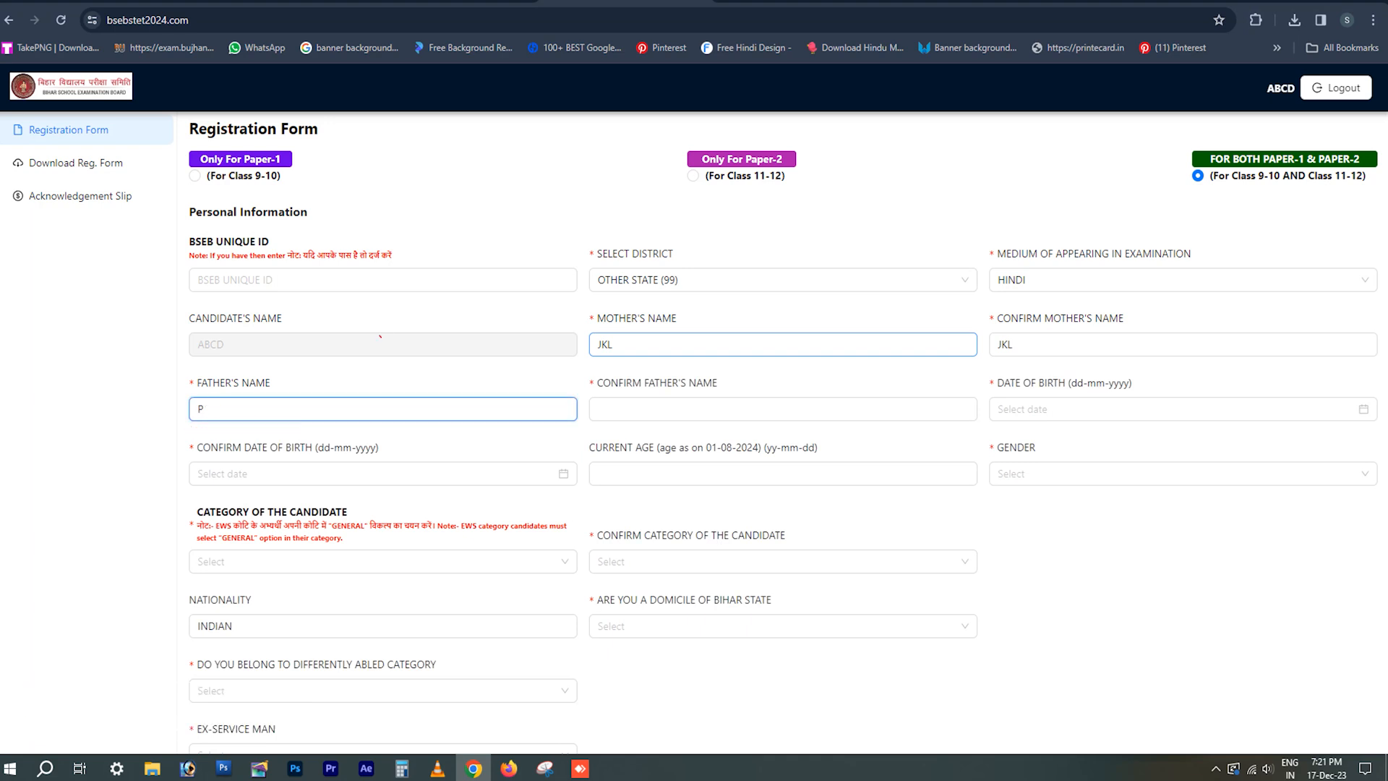
text(MNOP)
key(Tab)
text(MNOP)
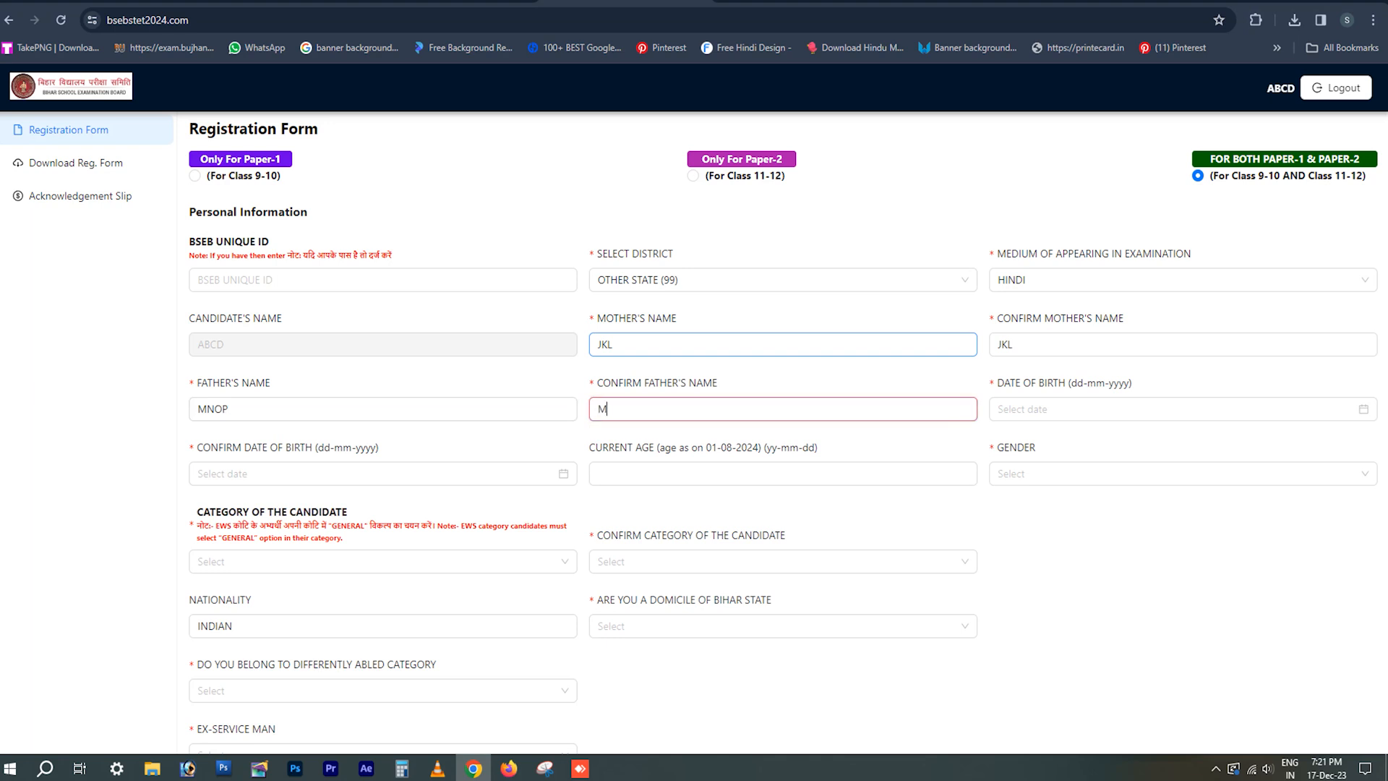
Step: Enter 10-05-1996 as the date of birth, correcting the mistyped month
key(Tab)
text(10-85-)
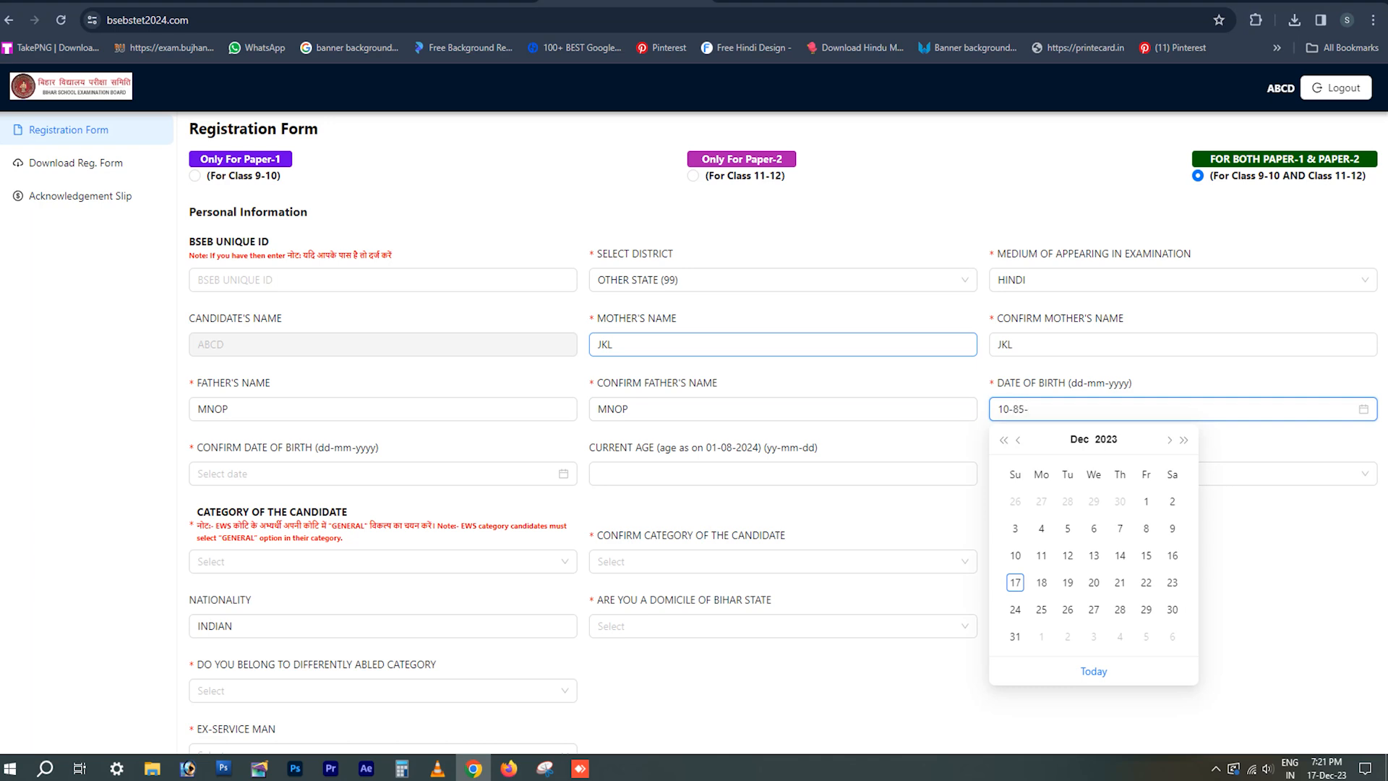
click(1018, 409)
key(BackSpace)
text(05-)
text(1988)
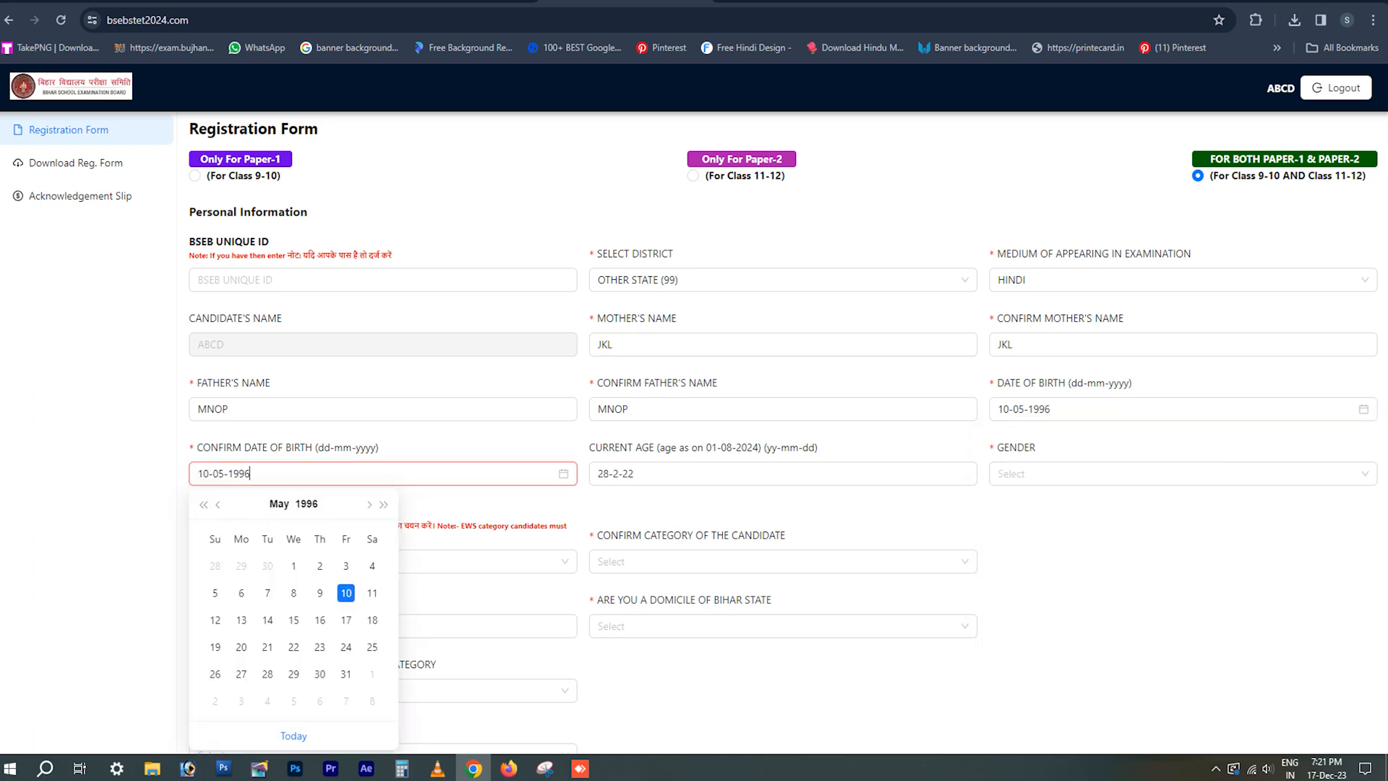
click(346, 593)
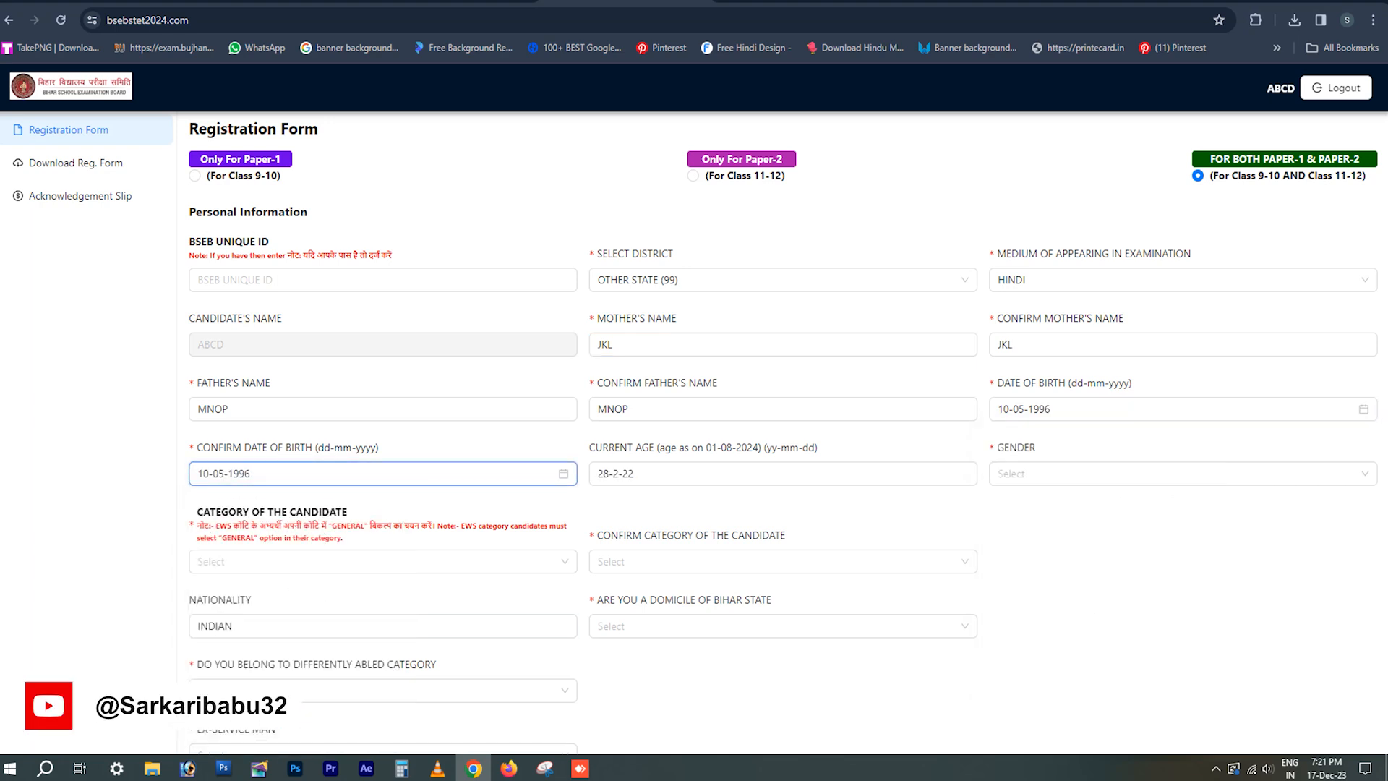
drag(45, 195, 72, 196)
scroll(783, 434, down, 2)
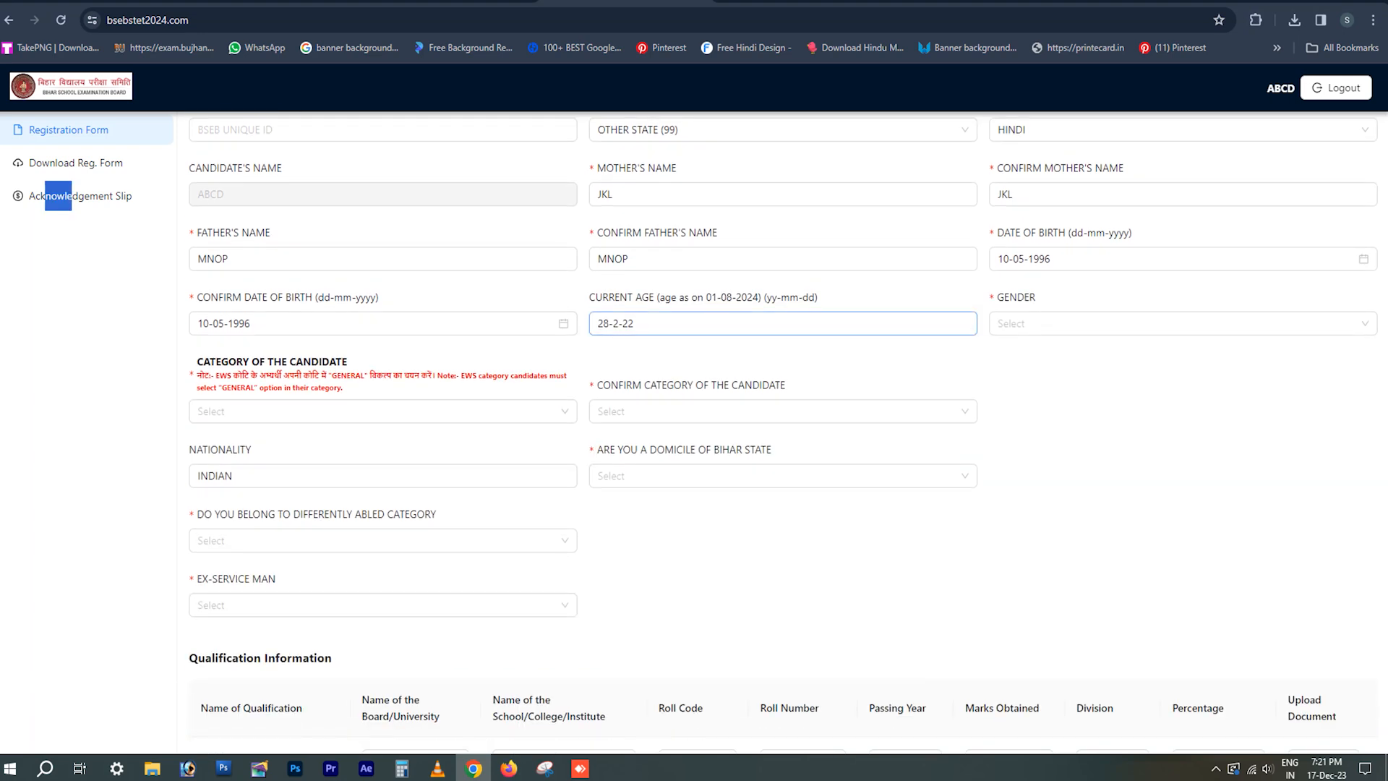
click(1157, 323)
click(1013, 353)
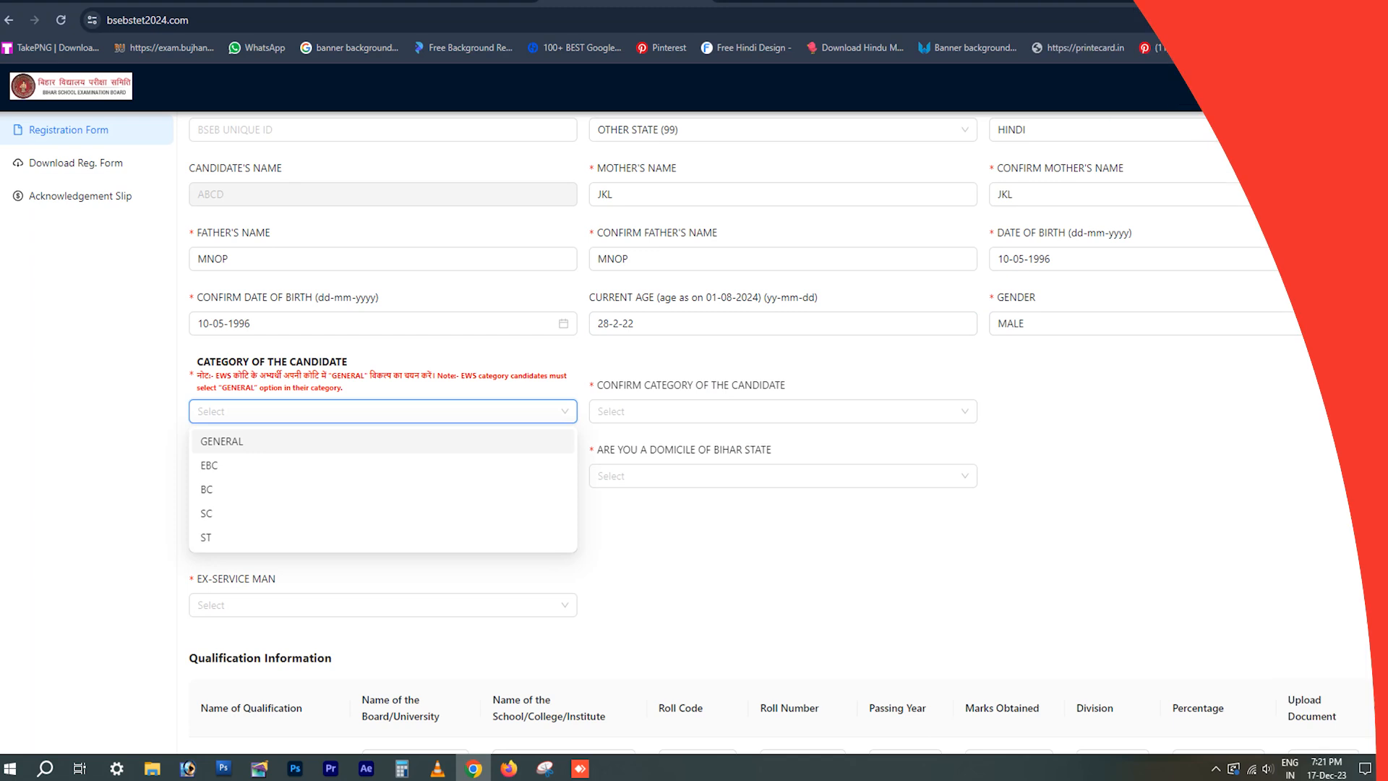
Step: Set category and confirmed category to GENERAL, and Bihar domicile to NO
click(222, 441)
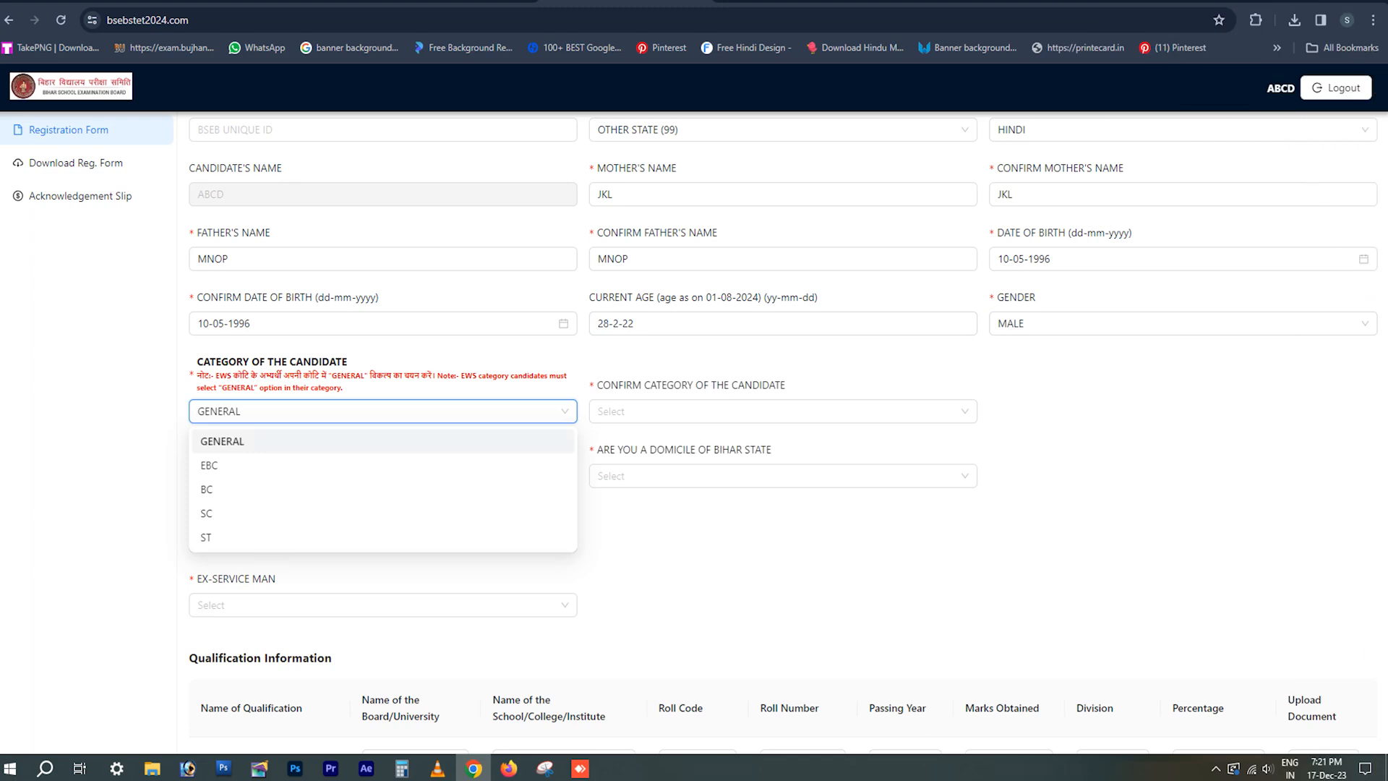
click(783, 411)
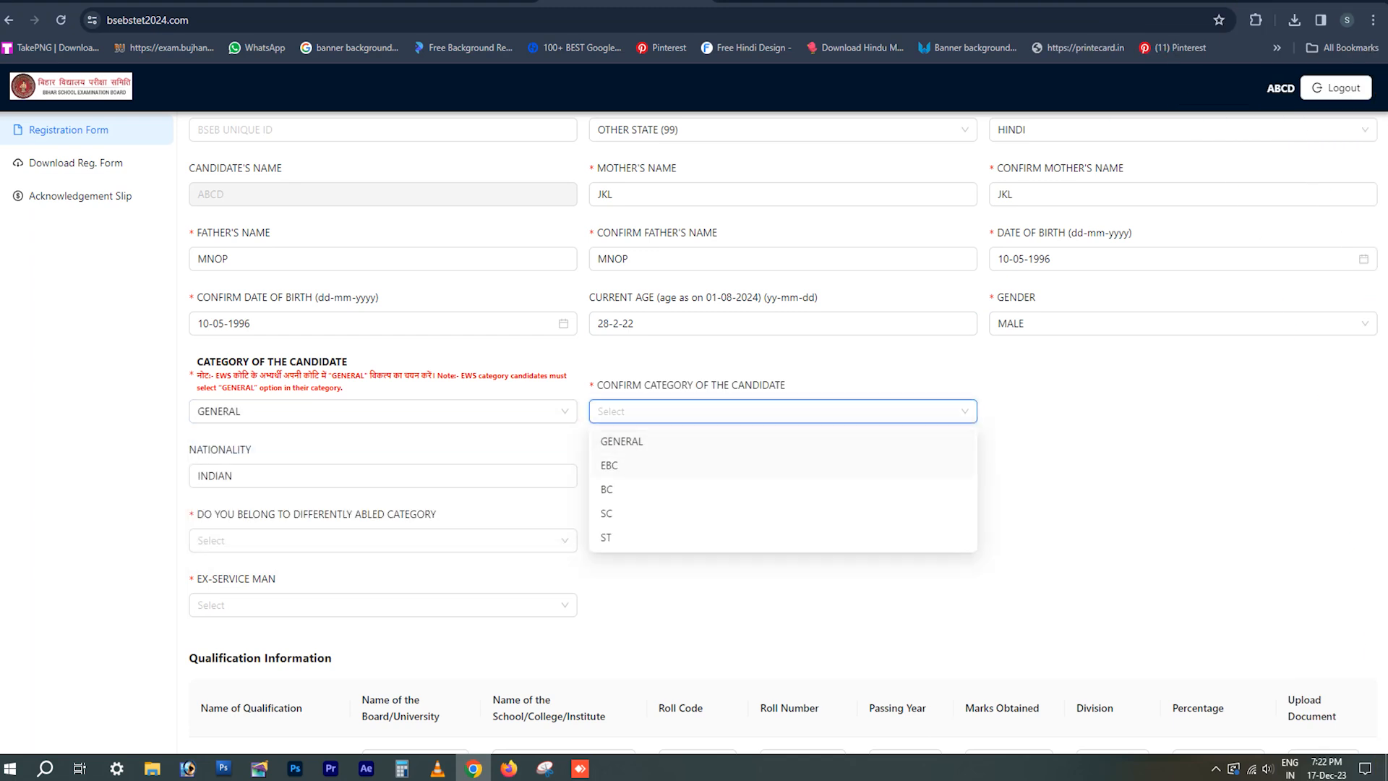
click(622, 441)
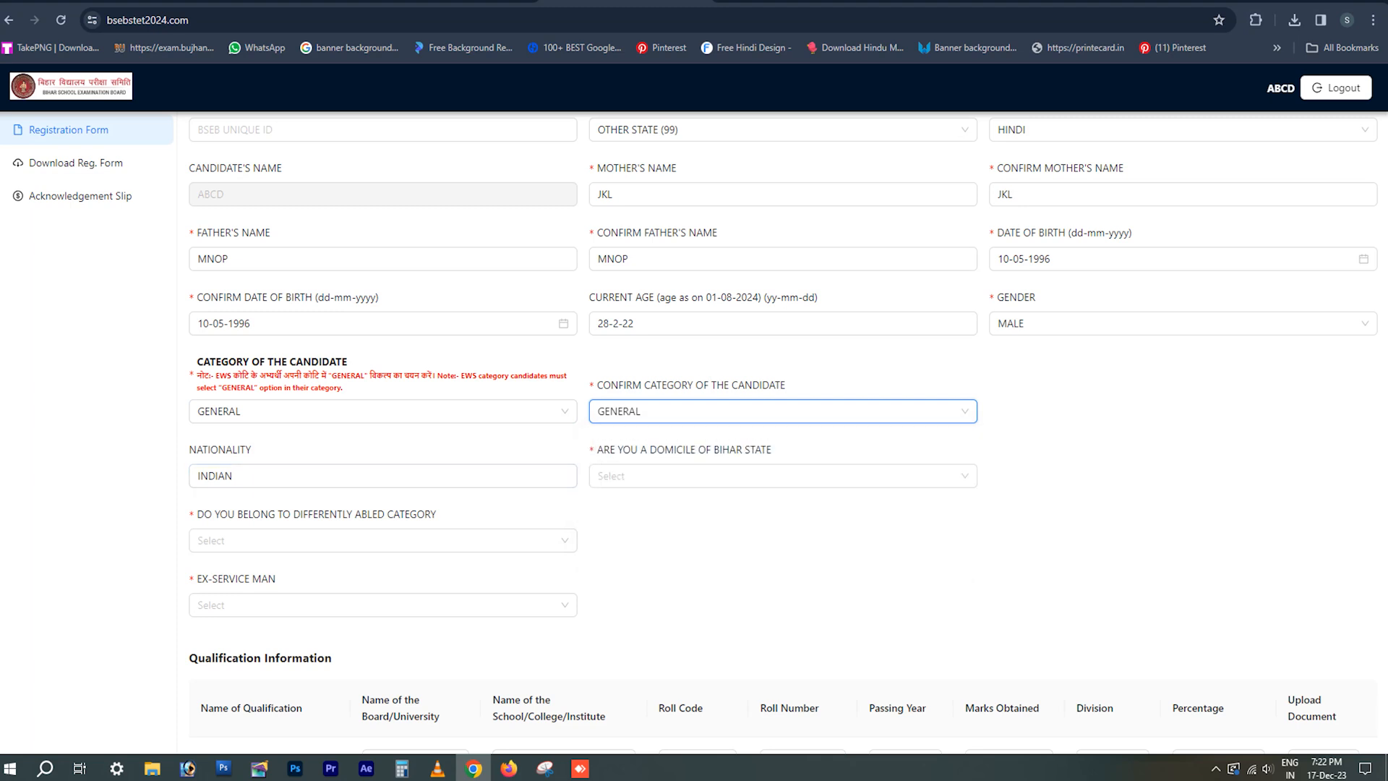
click(783, 475)
click(607, 530)
click(783, 476)
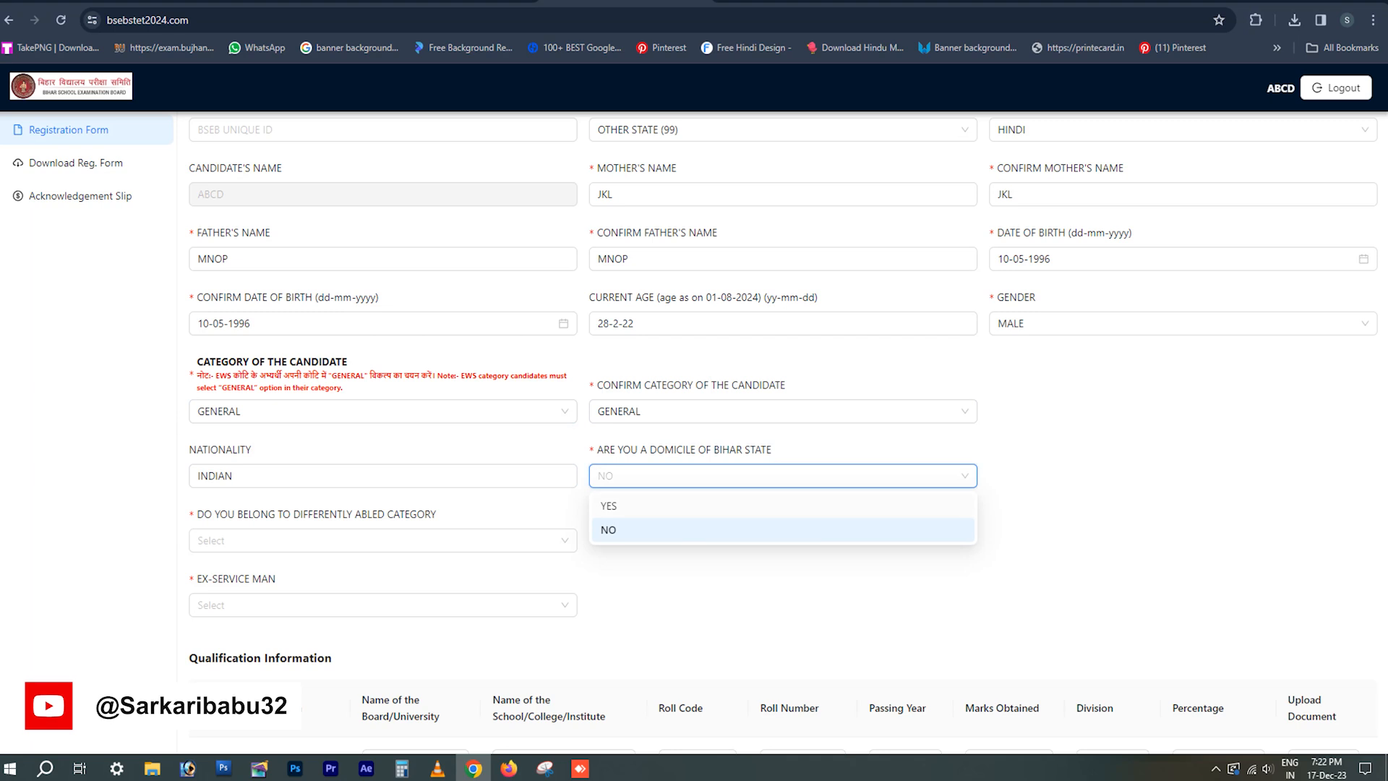
click(1070, 499)
Step: Answer NO for differently abled and ex-service man
scroll(783, 434, down, 1)
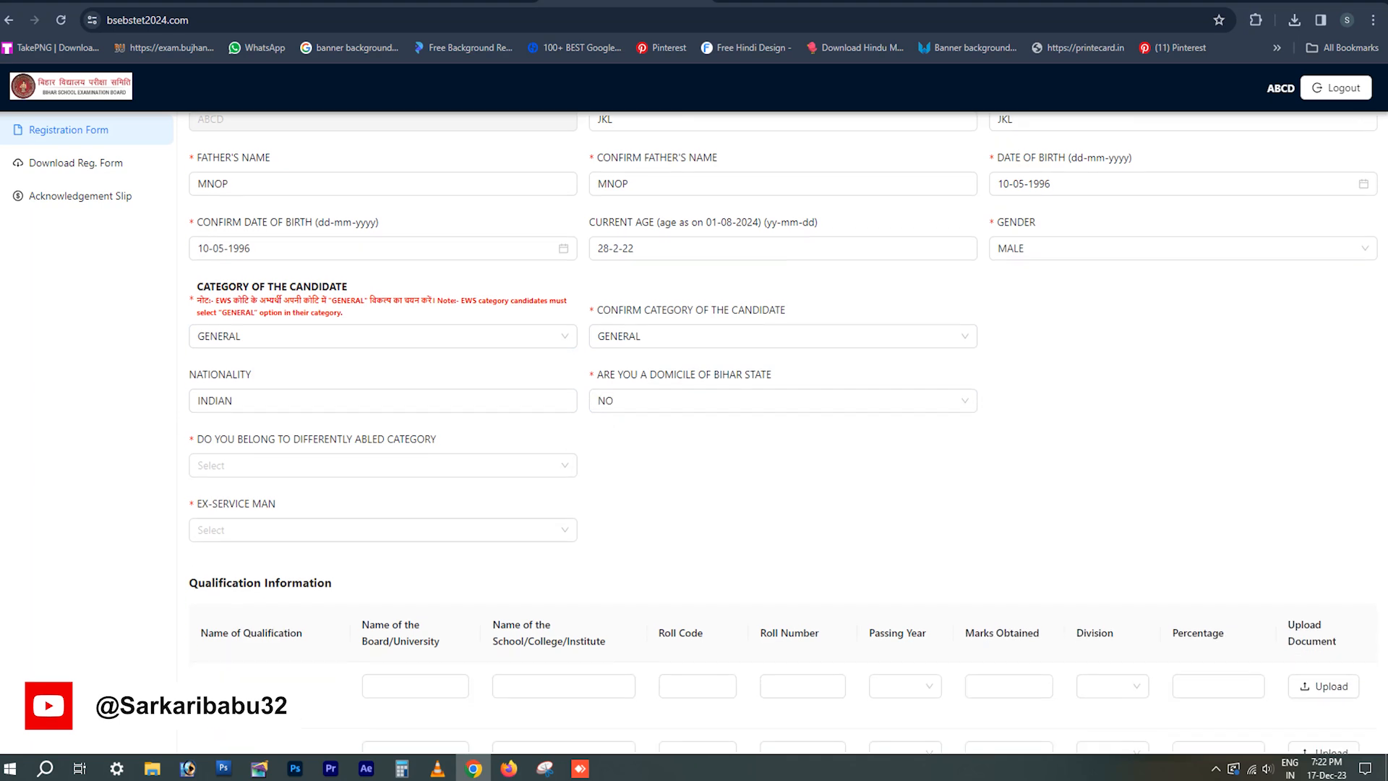
click(383, 467)
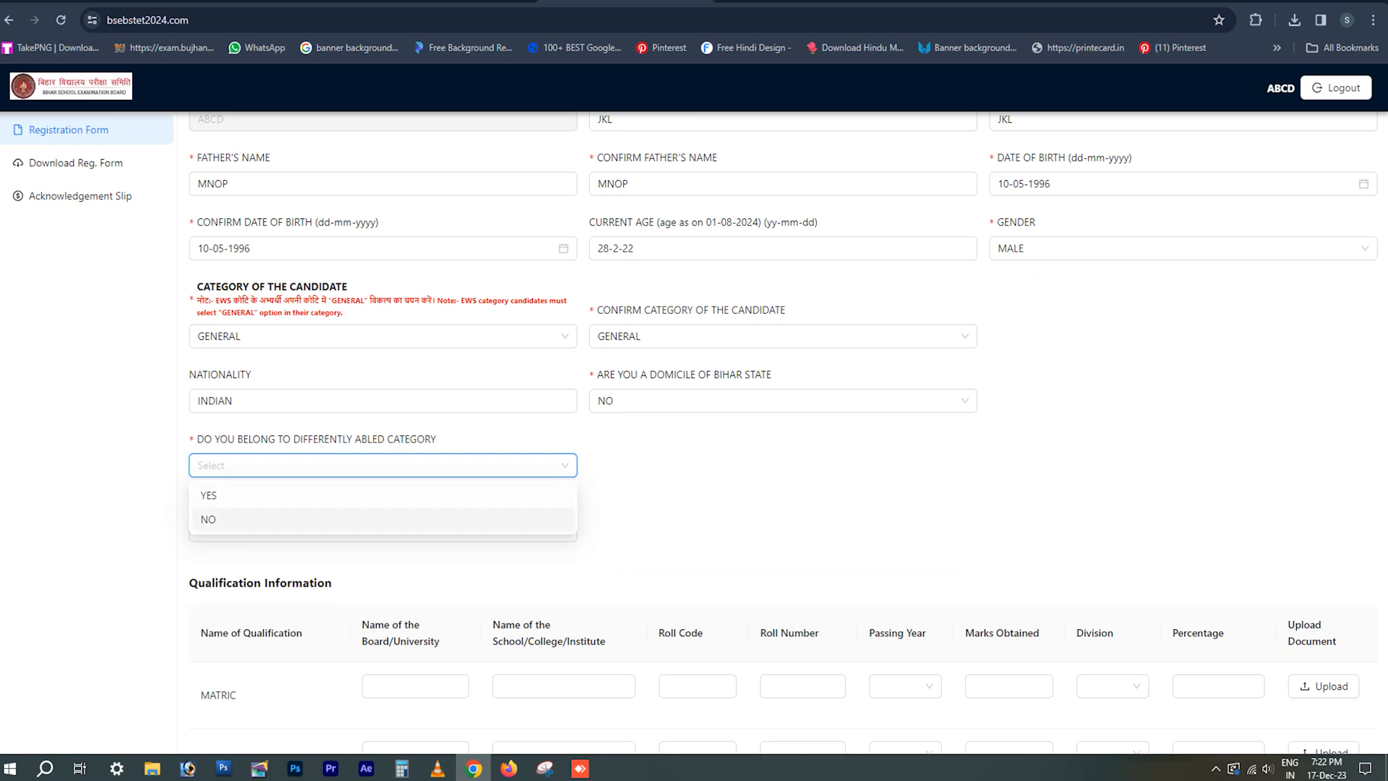
click(382, 519)
click(383, 530)
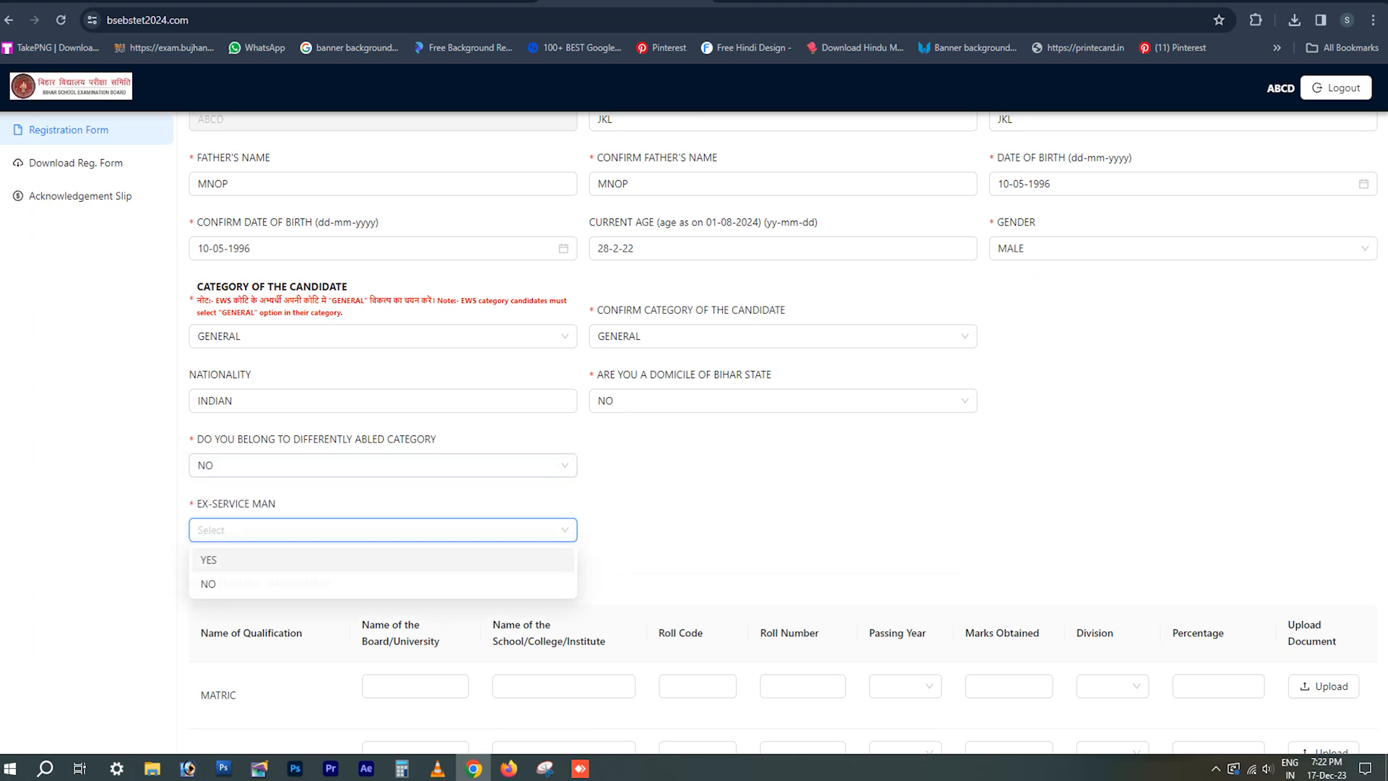
click(382, 584)
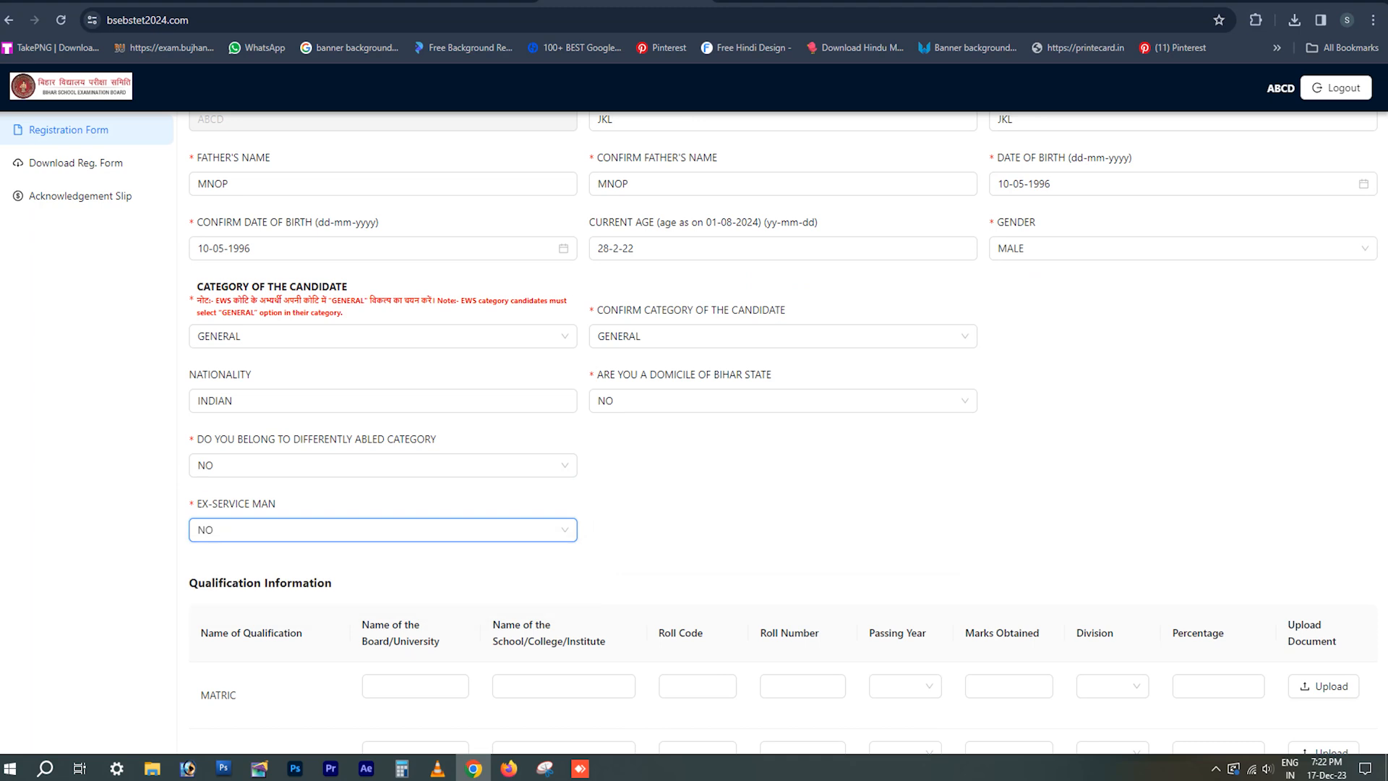
scroll(694, 434, down, 3)
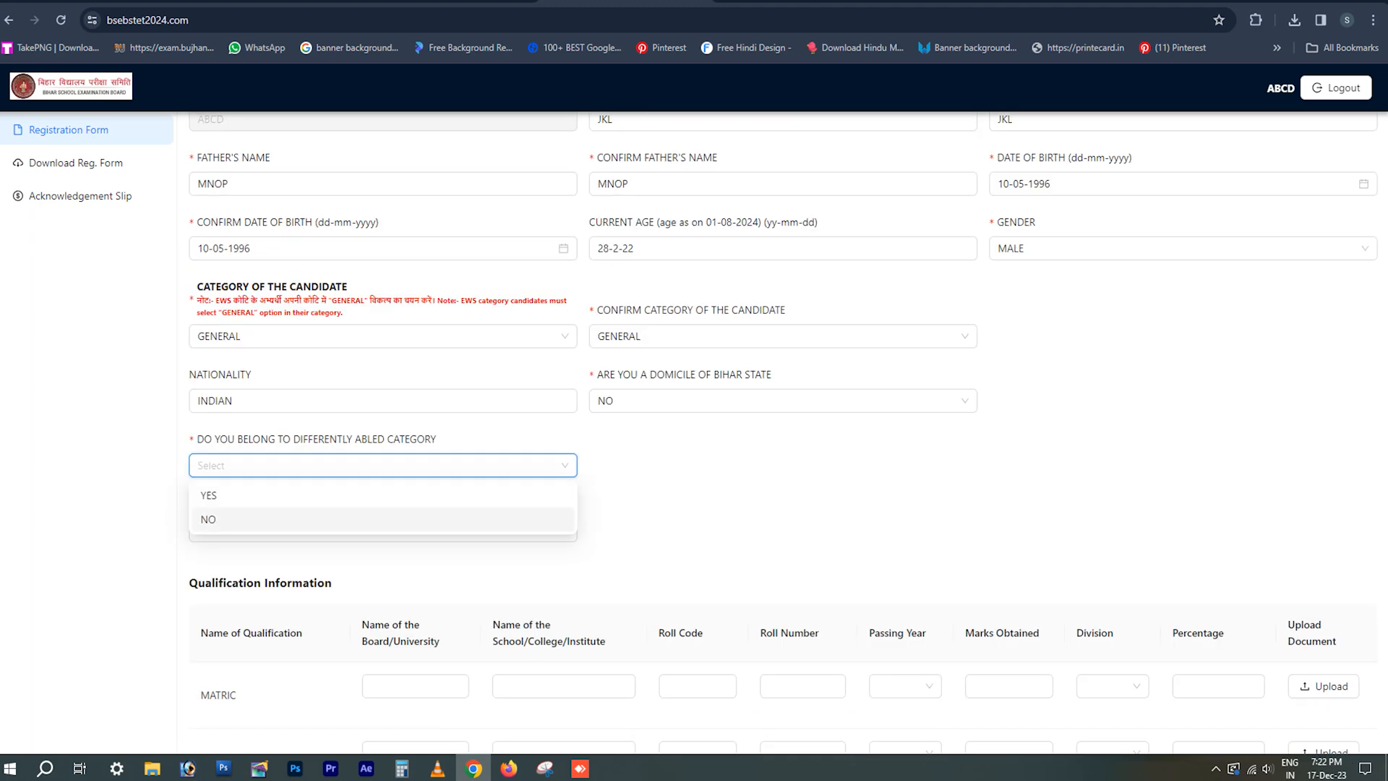
click(382, 519)
click(383, 530)
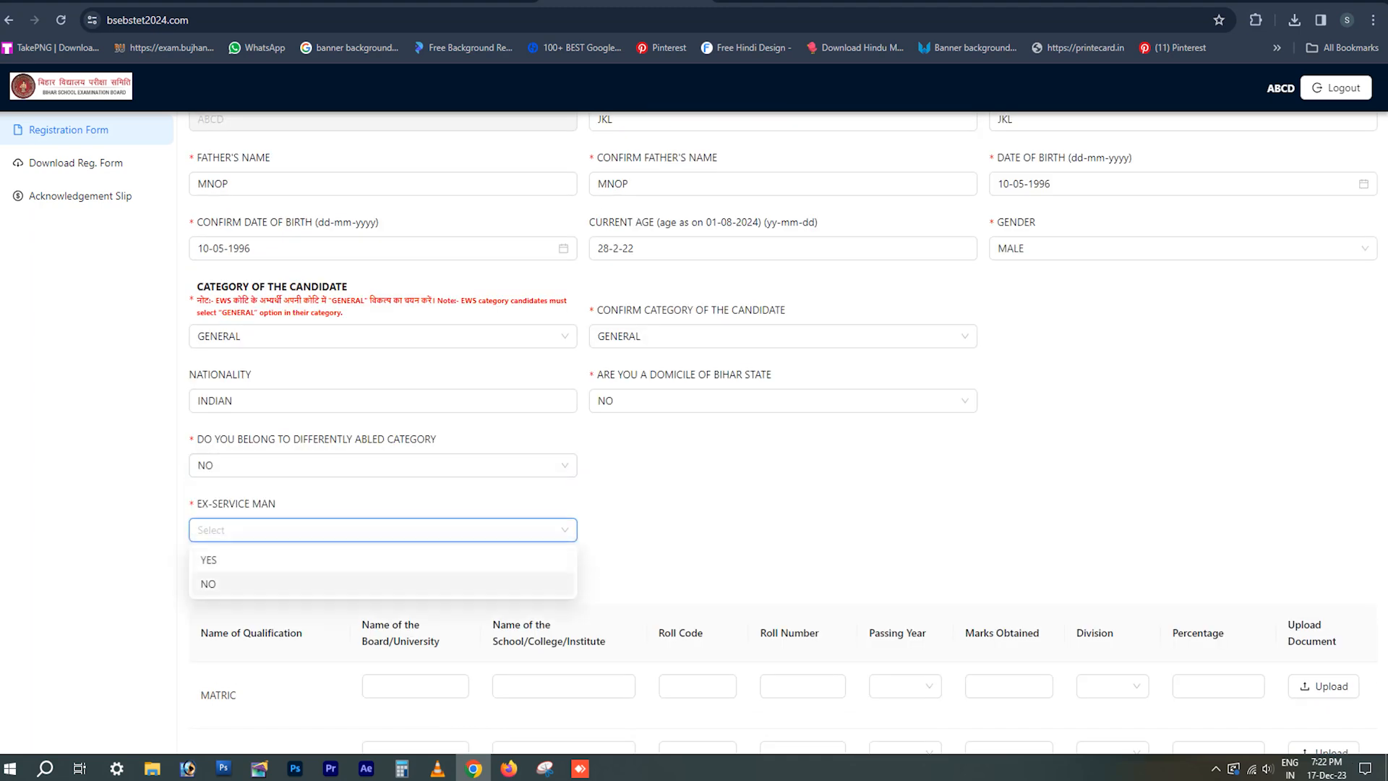
click(382, 583)
scroll(382, 584, down, 4)
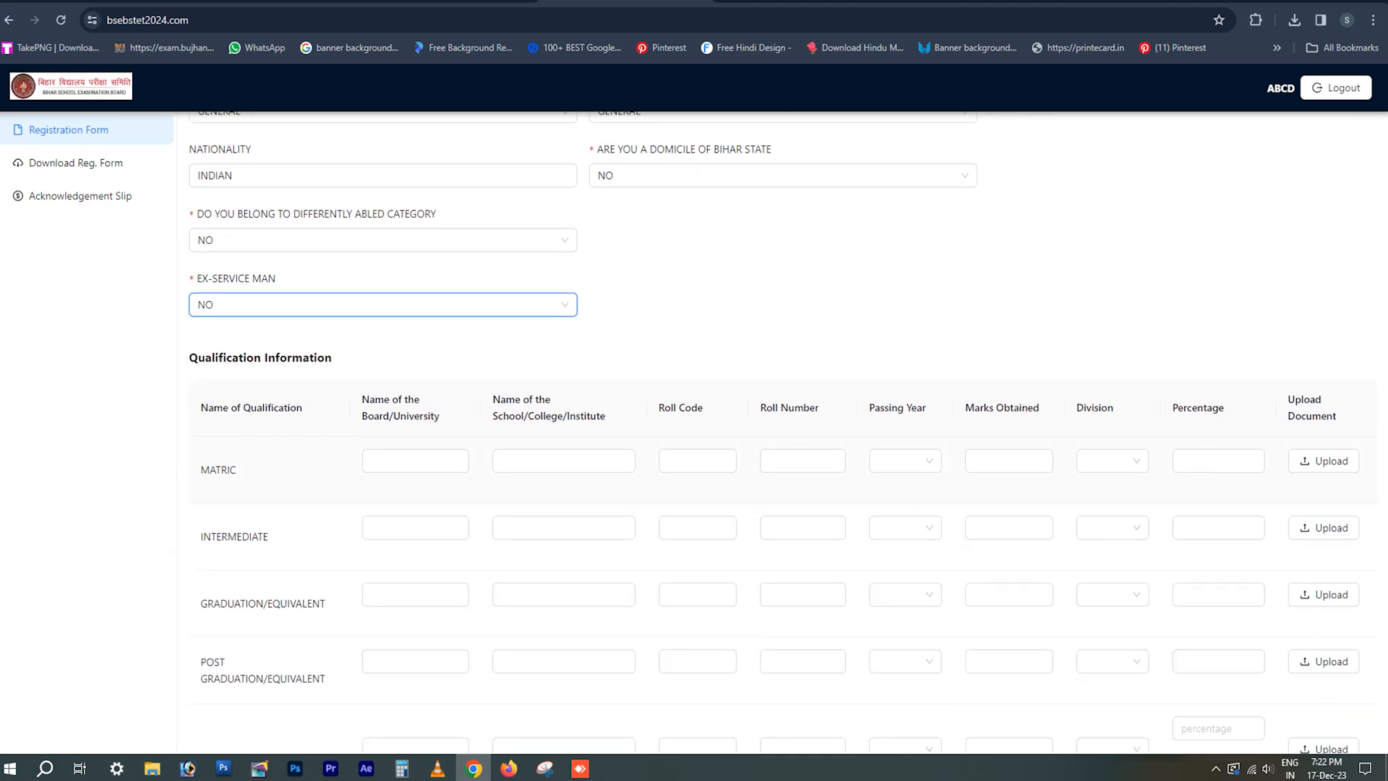
Step: Enter UP BOARD, ABCD COLLEGE, and the roll code and roll number in the MATRIC row
scroll(775, 431, down, 1)
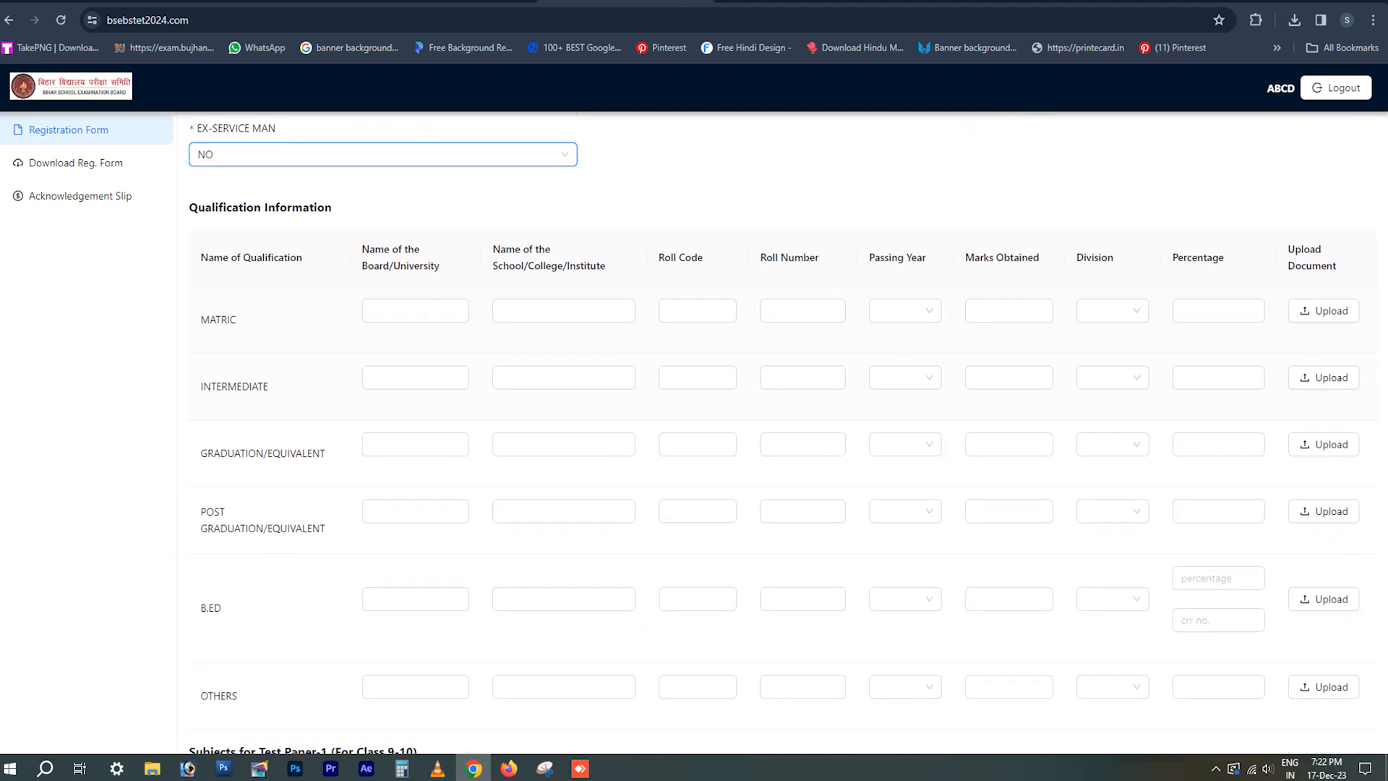
click(405, 311)
drag(362, 250, 376, 309)
click(405, 311)
text(UP BOARD)
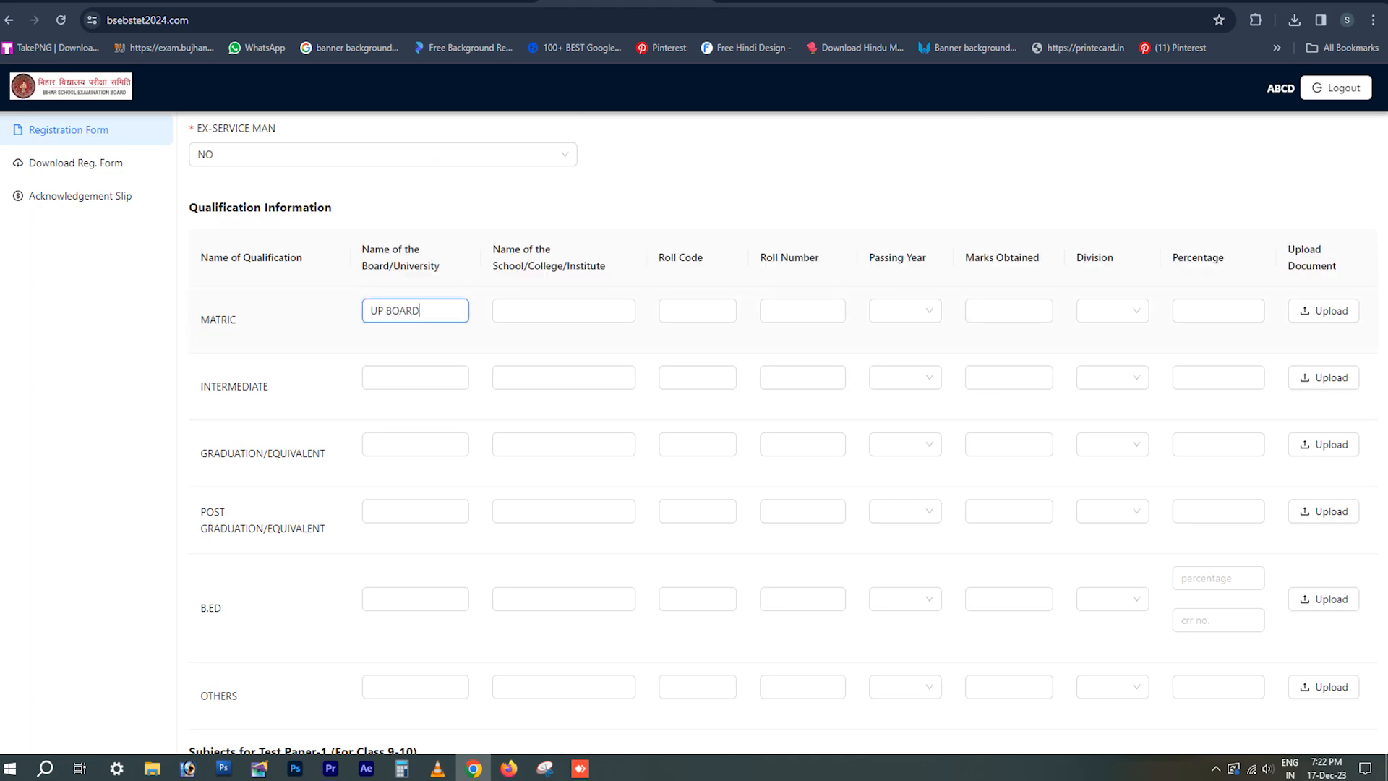
key(Tab)
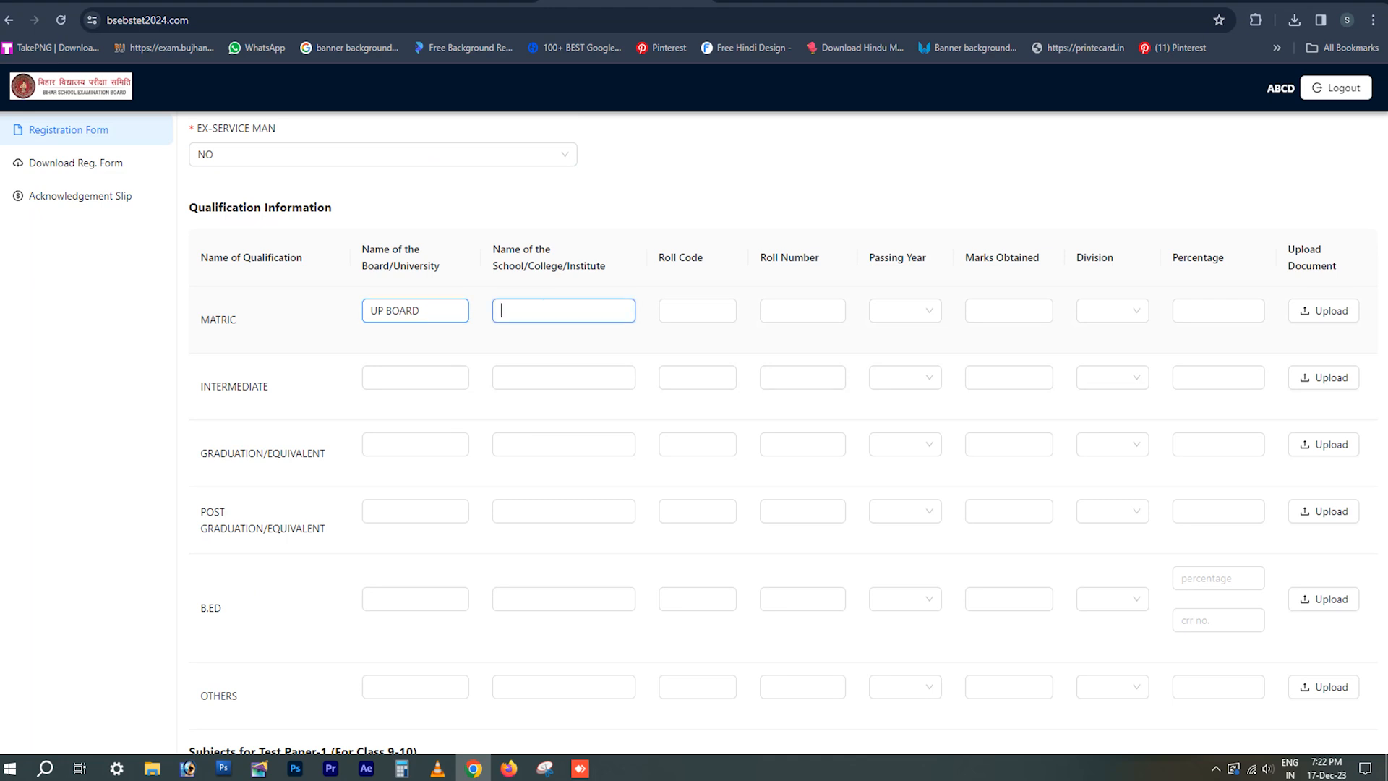
text(ABCD COLLEGE)
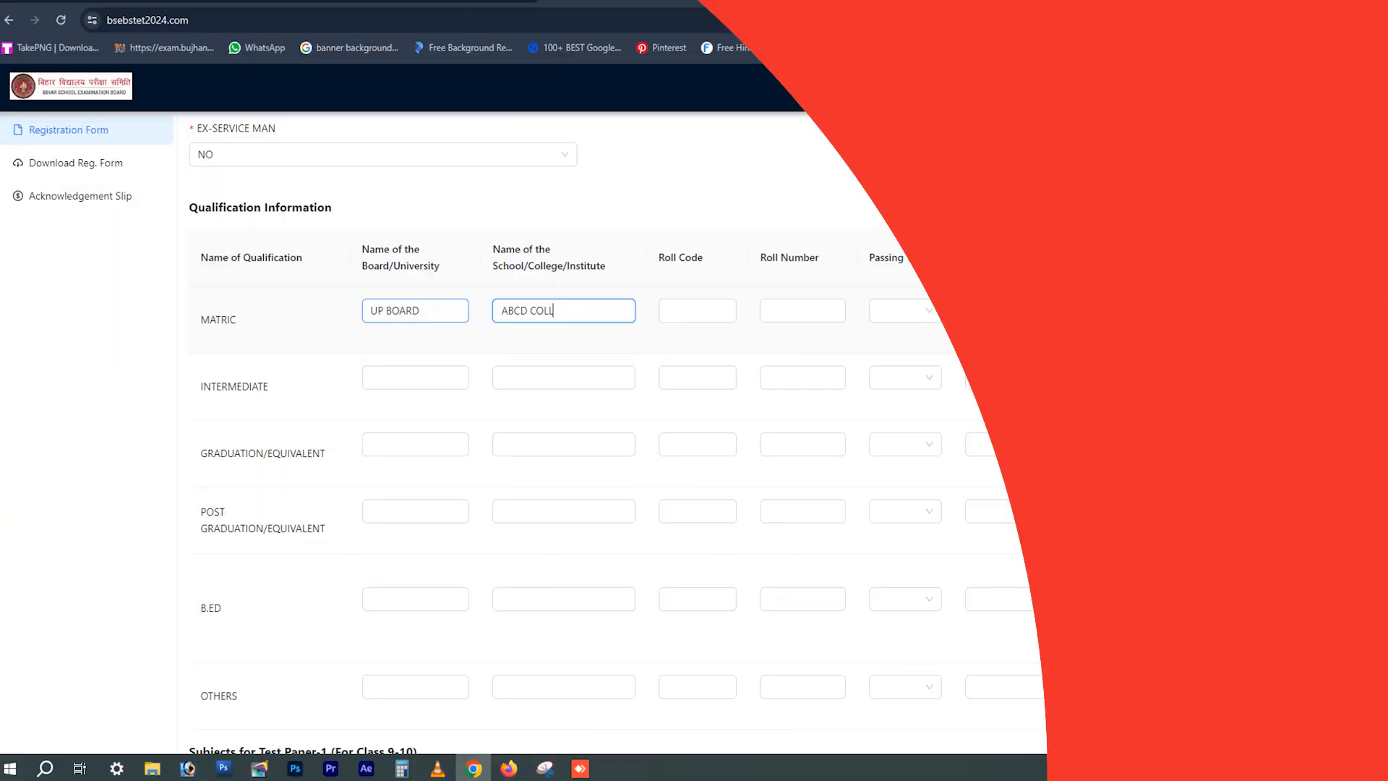
key(Tab)
text(121212)
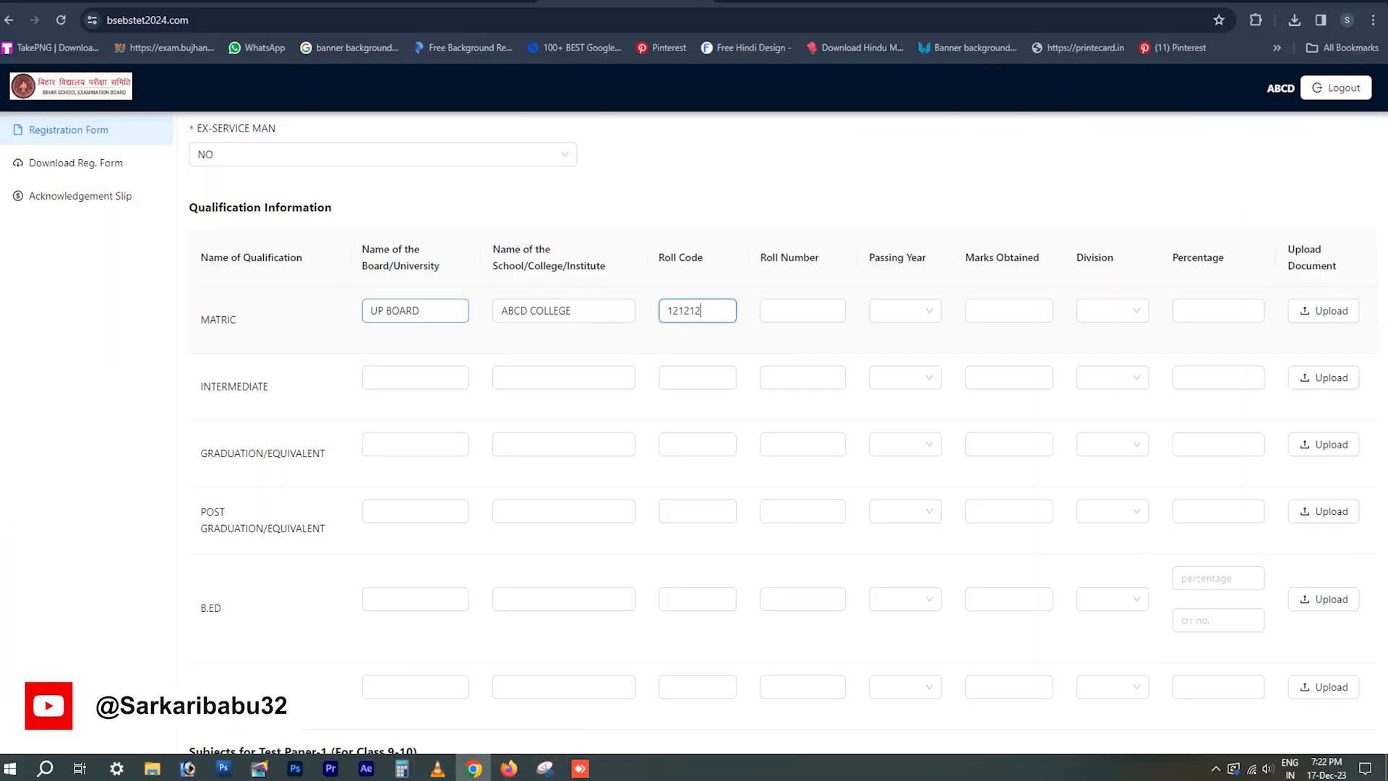
key(Tab)
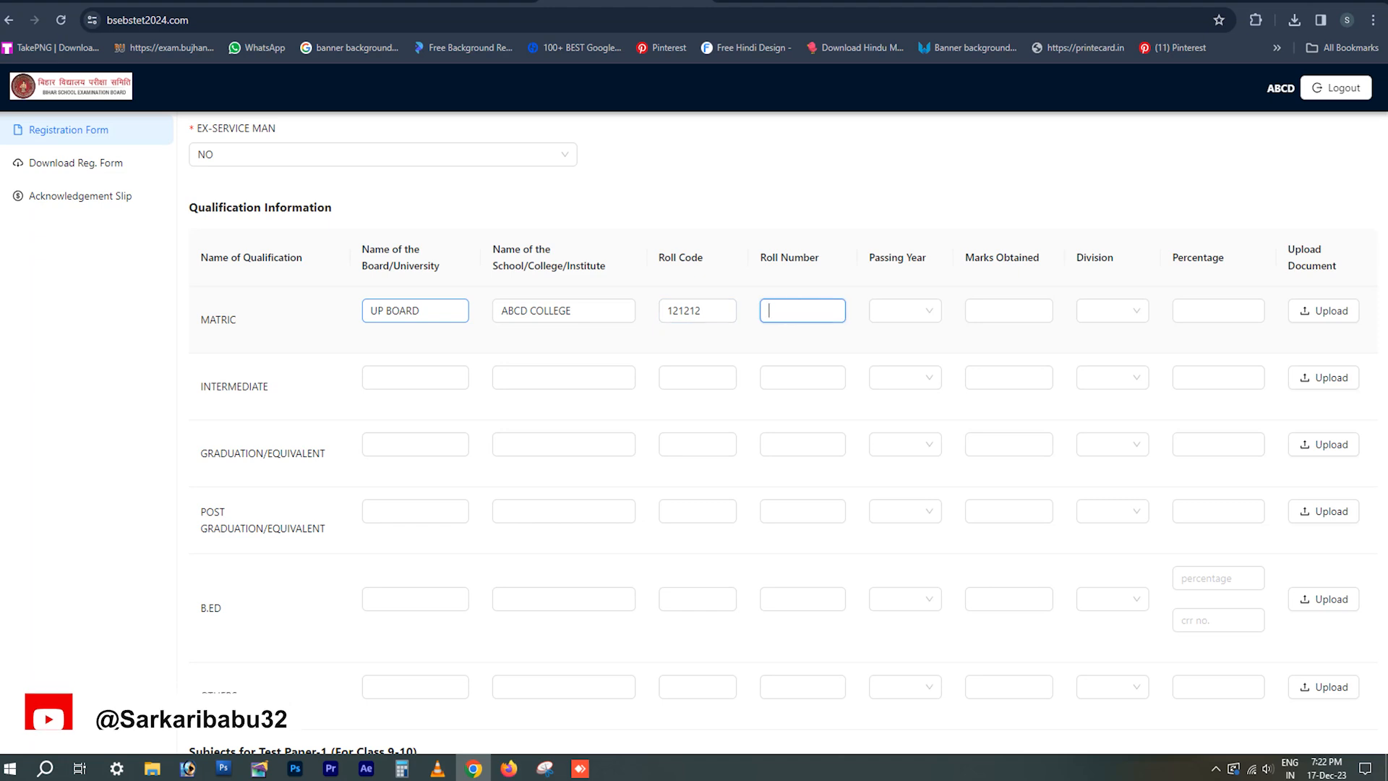
text(12)
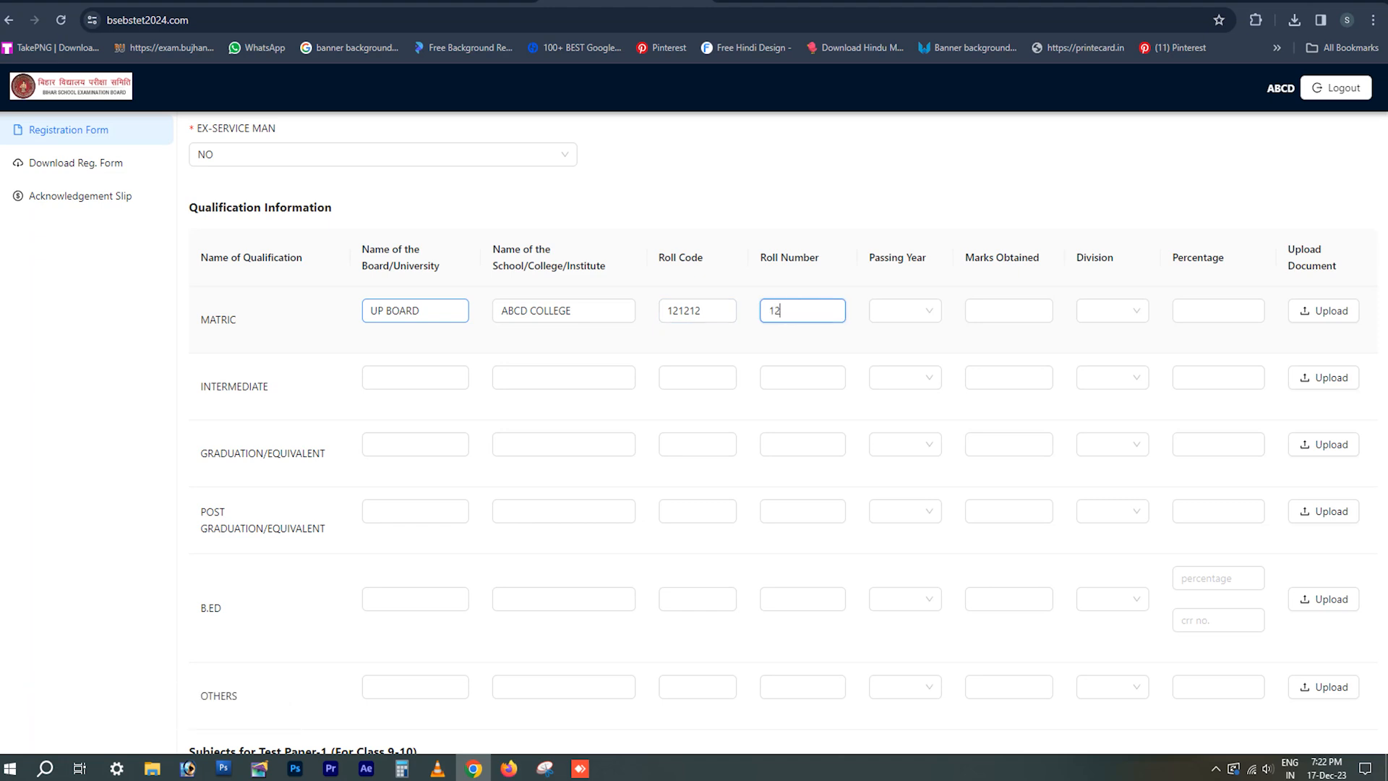
text(3456)
Step: Set MATRIC passing year 2001, 440 marks, FIRST division and 85%, then attach the document
key(Tab)
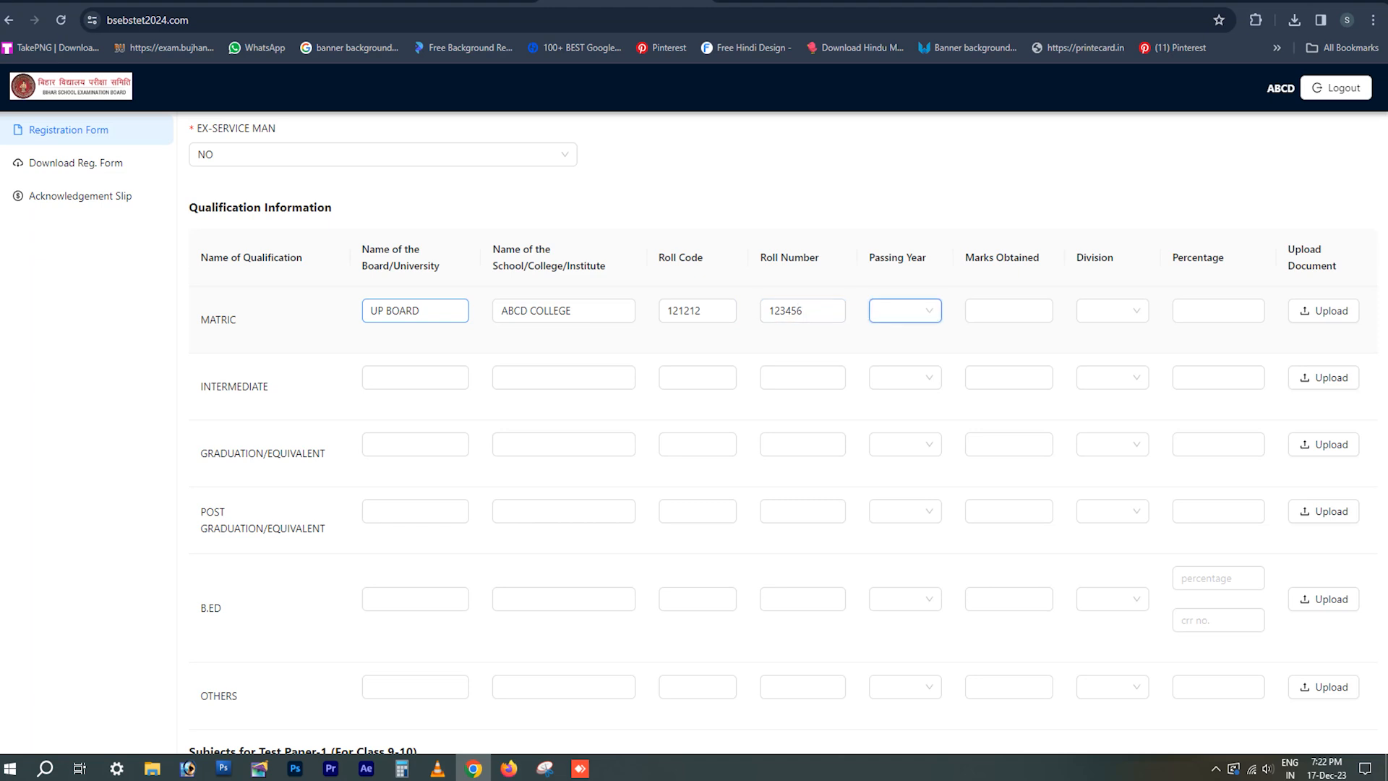
key(Down)
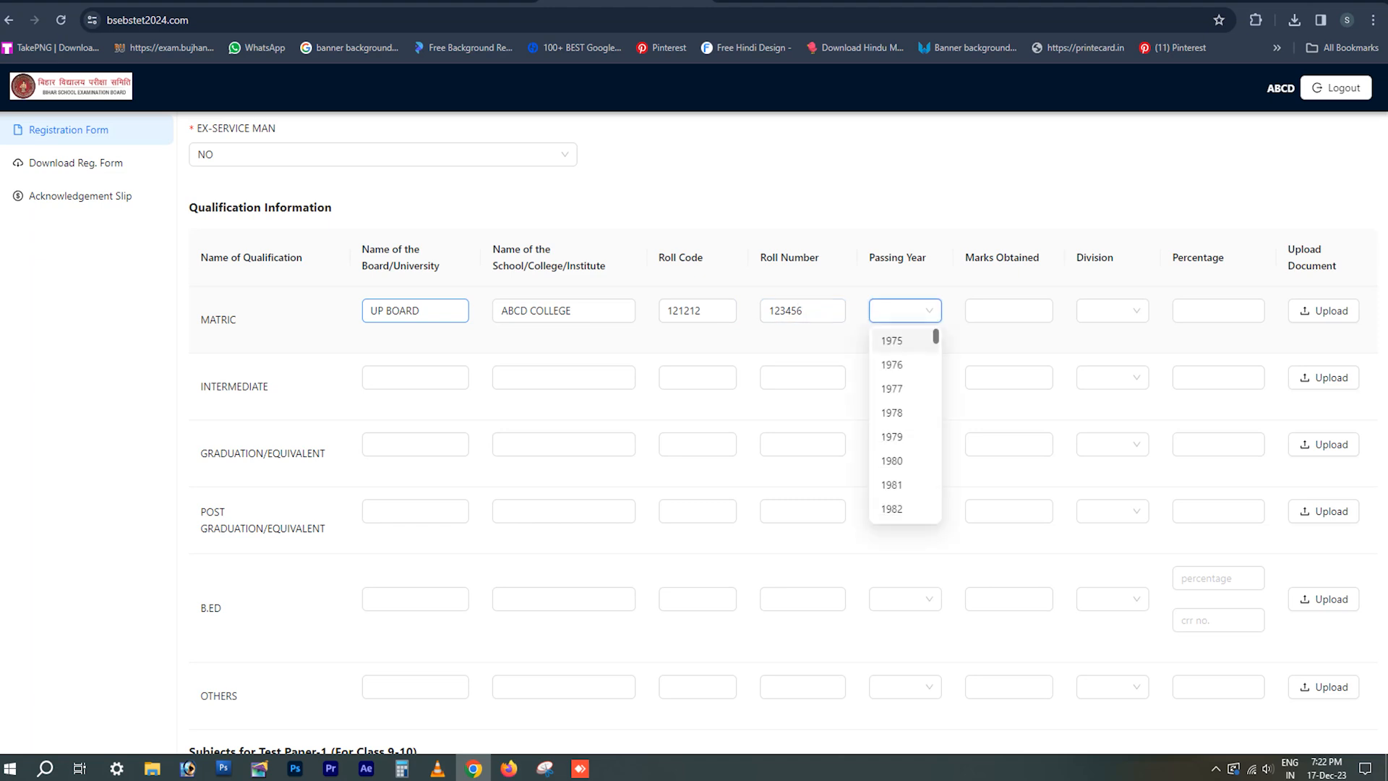
key(Down)
key(Down)
key(Down)
key(Down)
key(Down)
key(Down)
key(Down)
key(Down)
key(Down)
key(Down)
key(Down)
key(Down)
key(Down)
key(Down)
key(Down)
key(Down)
key(Down)
key(Down)
key(Down)
key(Down)
key(Up)
key(Up)
key(Up)
key(Up)
key(Up)
key(Up)
key(Up)
key(Up)
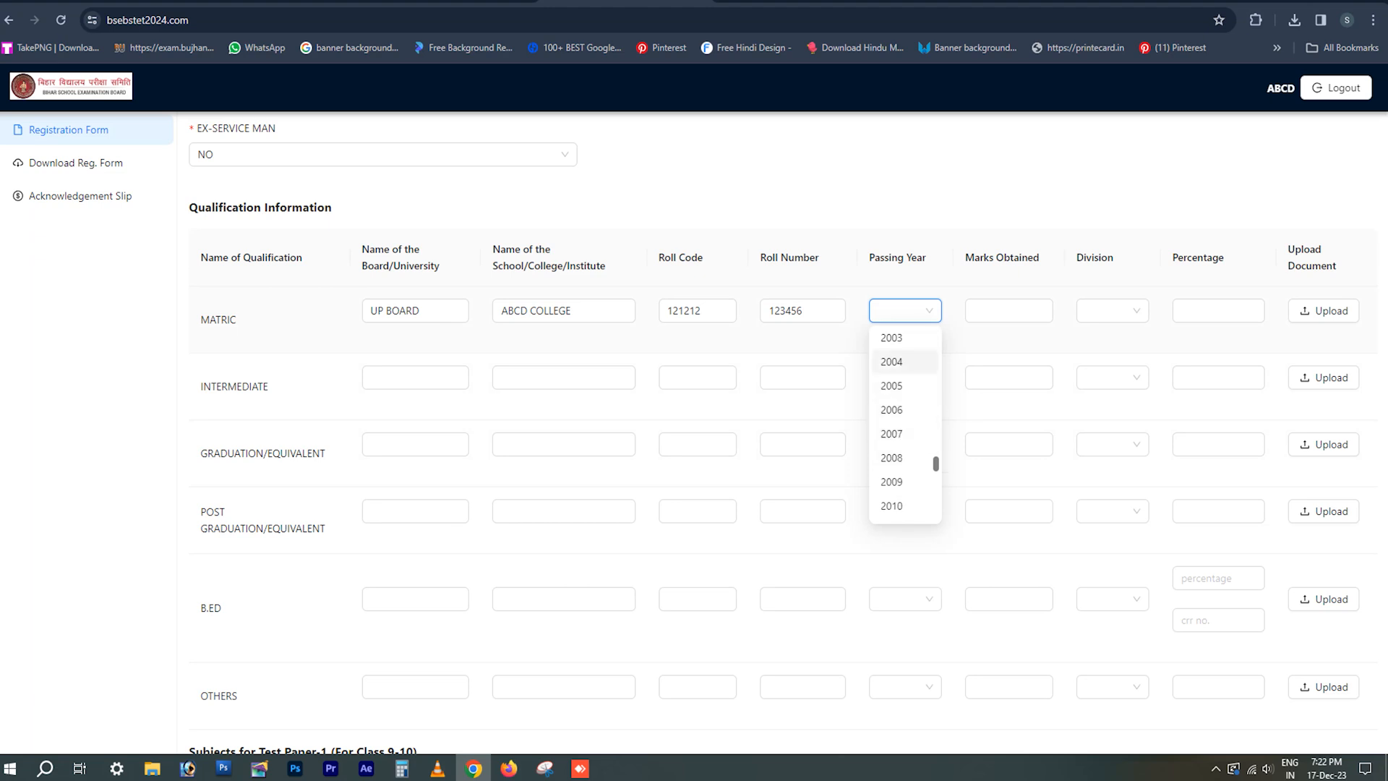
key(Return)
key(Tab)
text(440)
key(Tab)
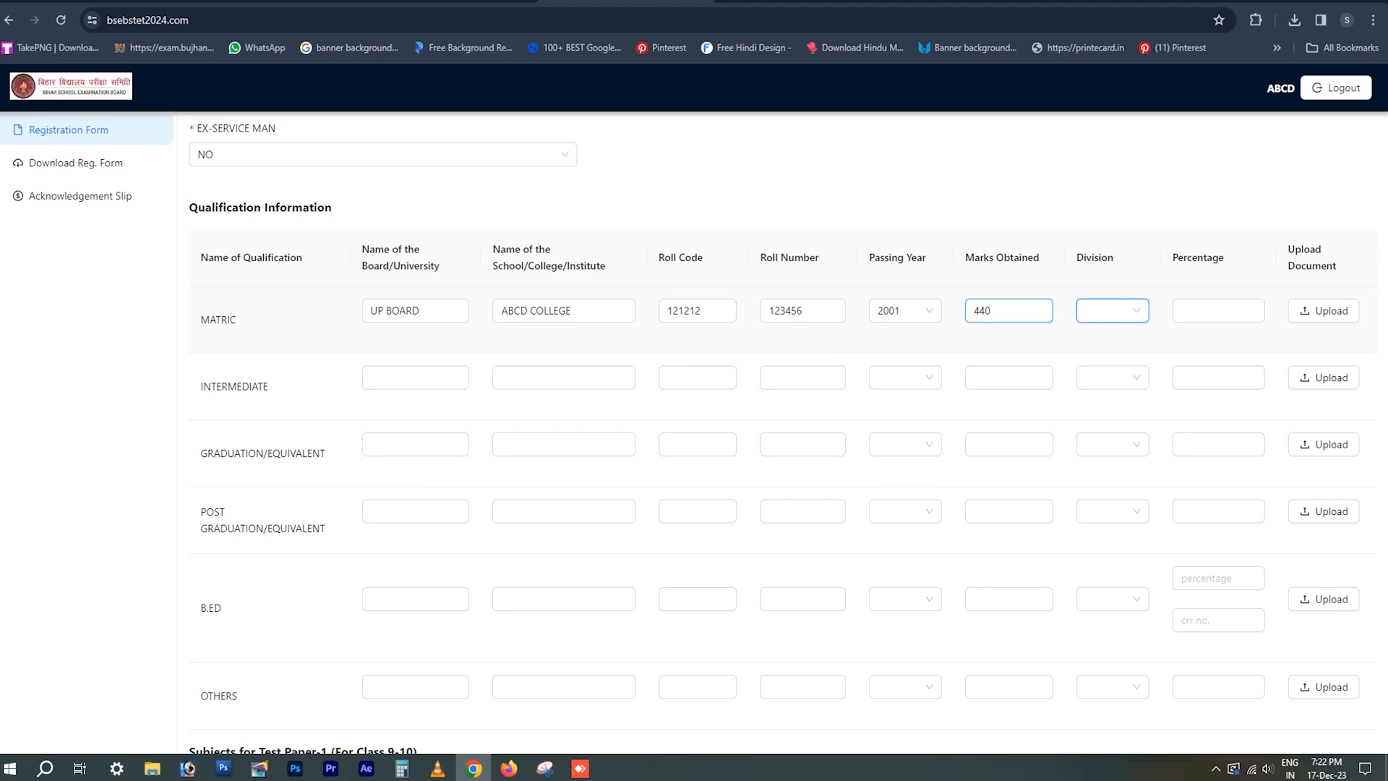
key(Down)
key(Return)
key(Tab)
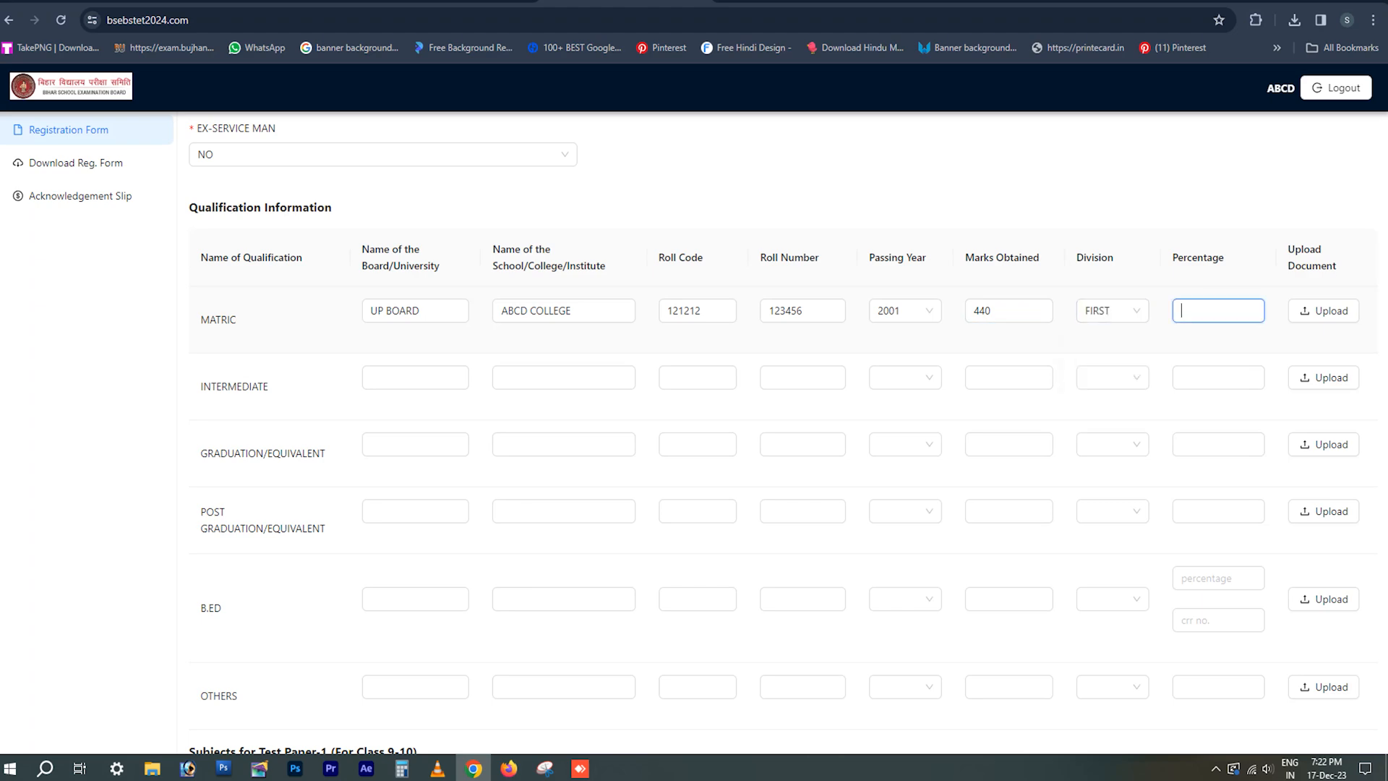
text(85)
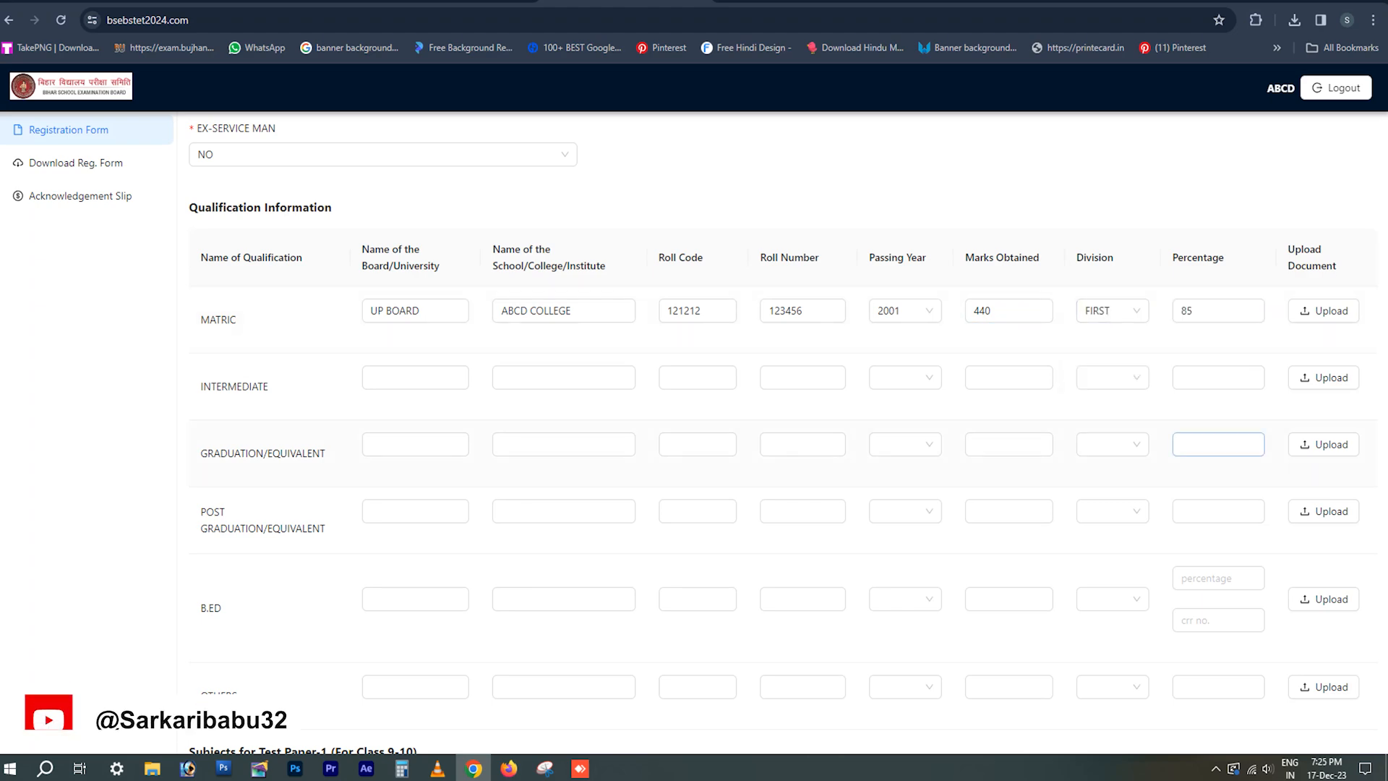
key(Tab)
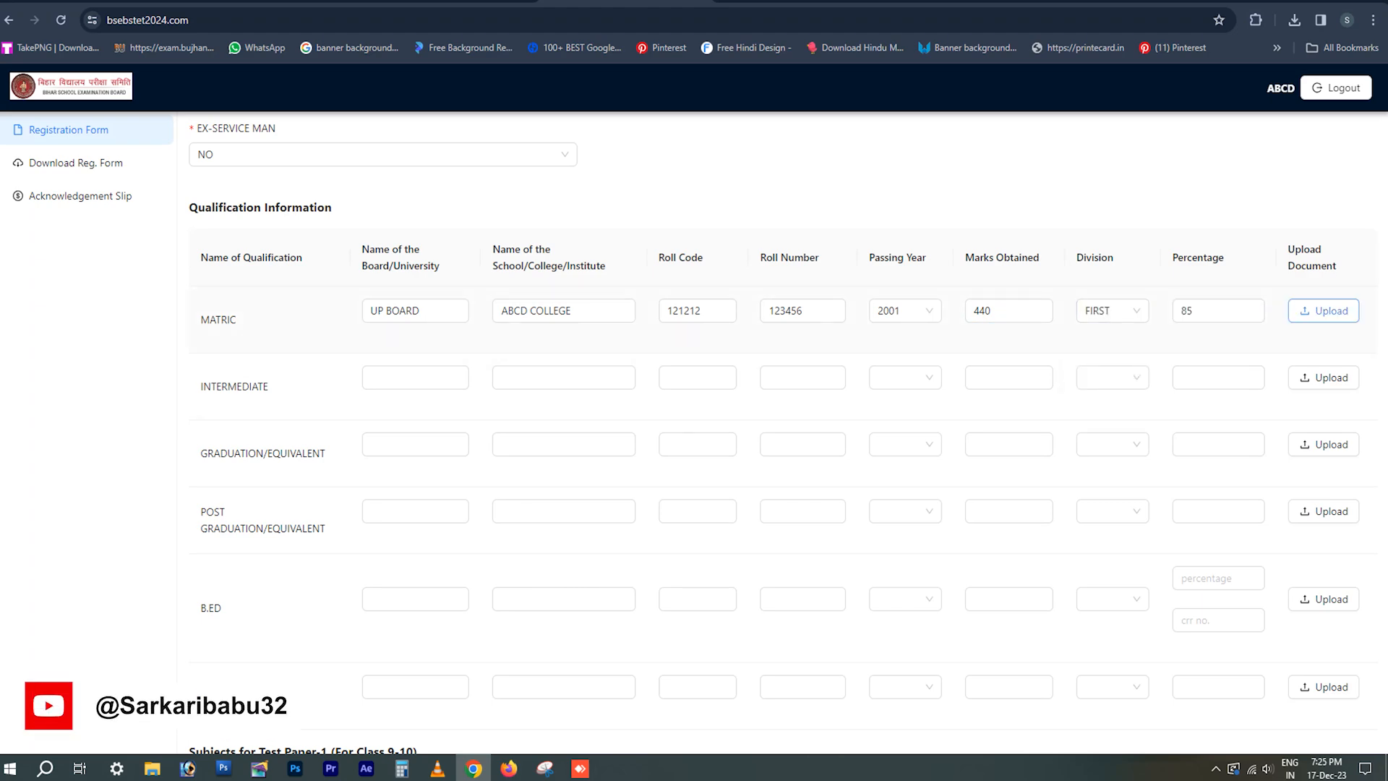
key(Return)
key(Escape)
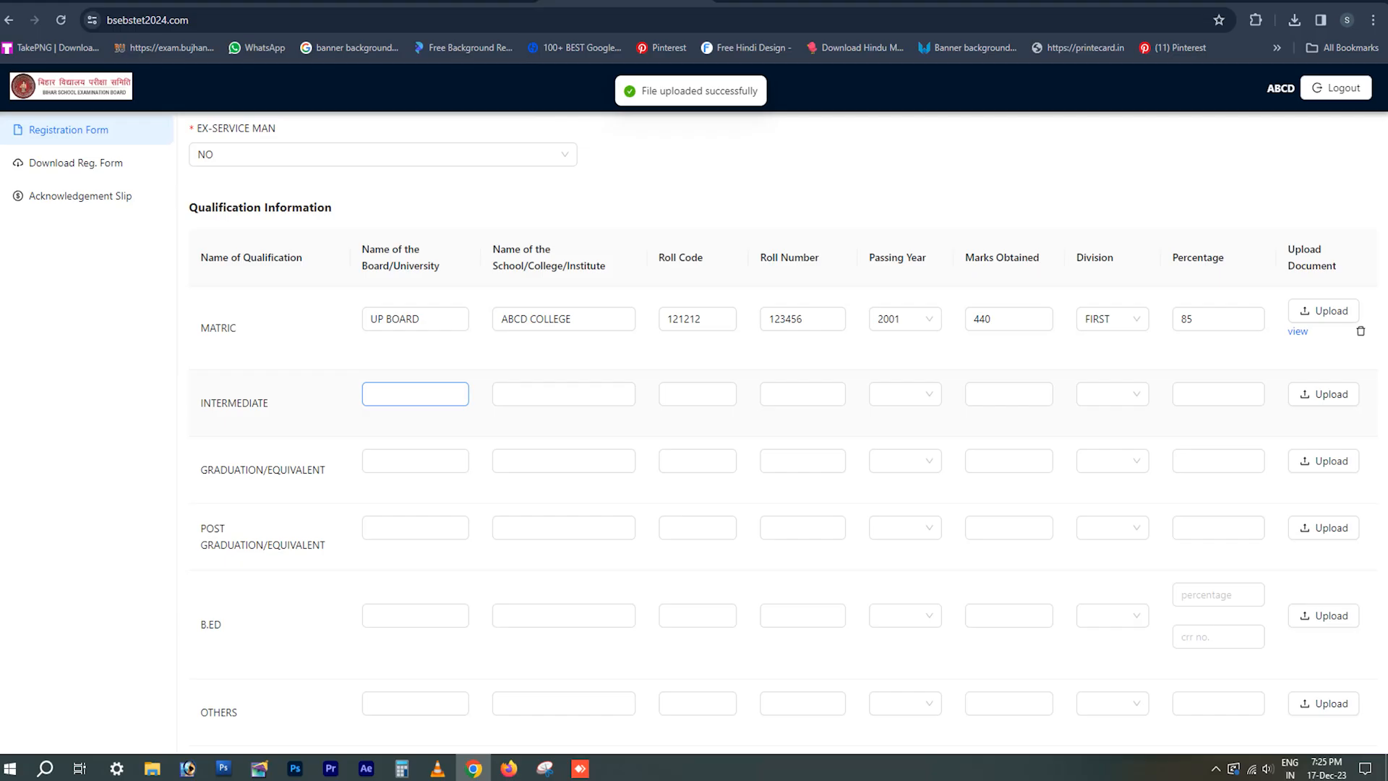
Step: Enter UP BOARD, ABCD COLLEGE, roll code 12312 and roll number 7891011 in the Intermediate row
click(415, 394)
text(UP BOARD)
key(Tab)
text(A)
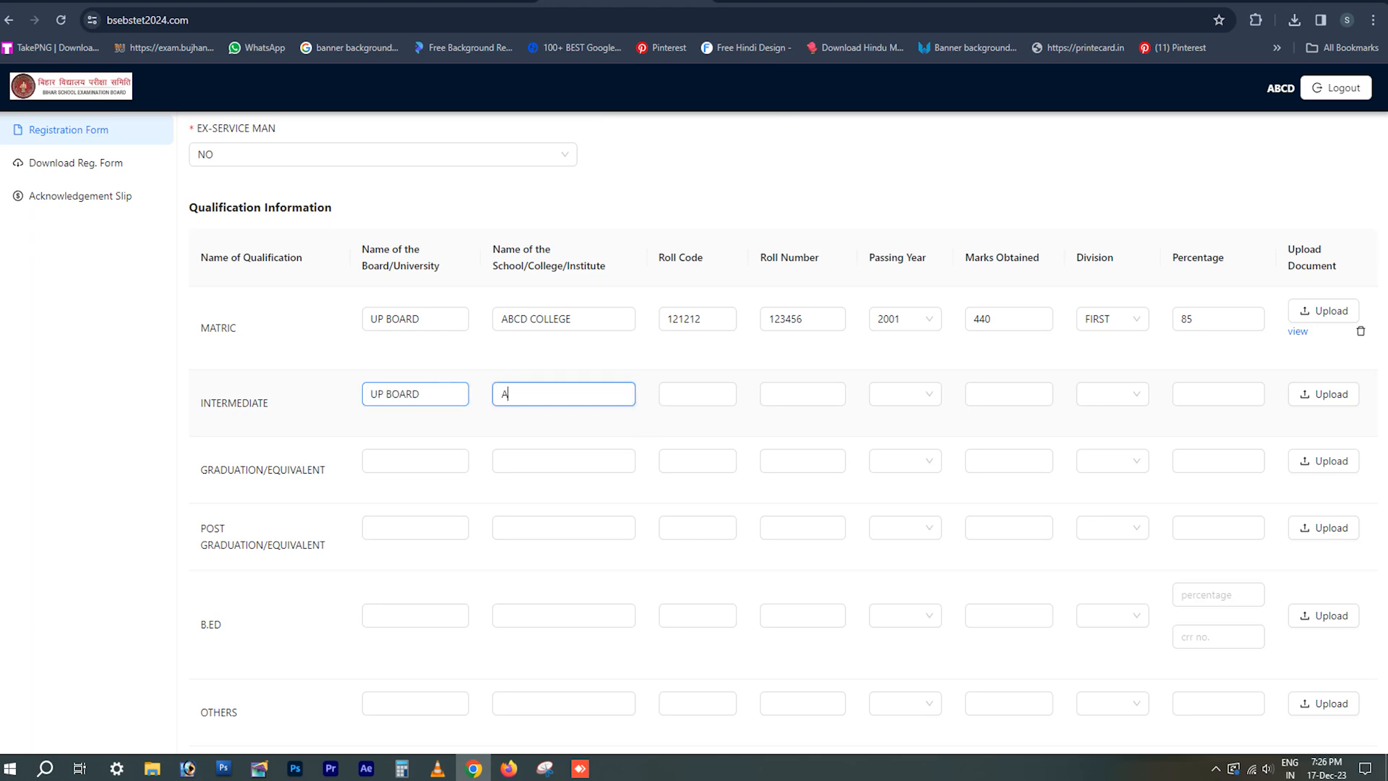
text(BCD COLLEGE)
key(Tab)
text(12312)
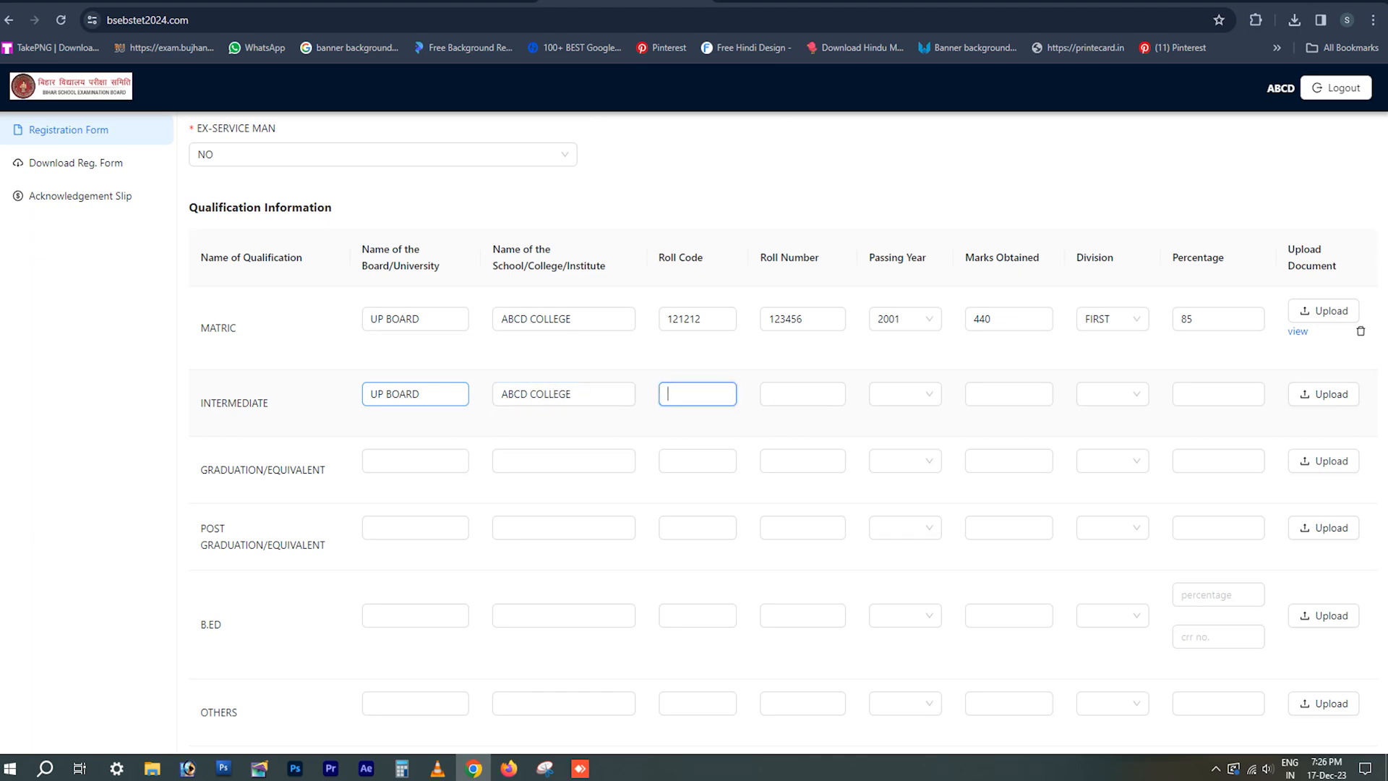
key(Tab)
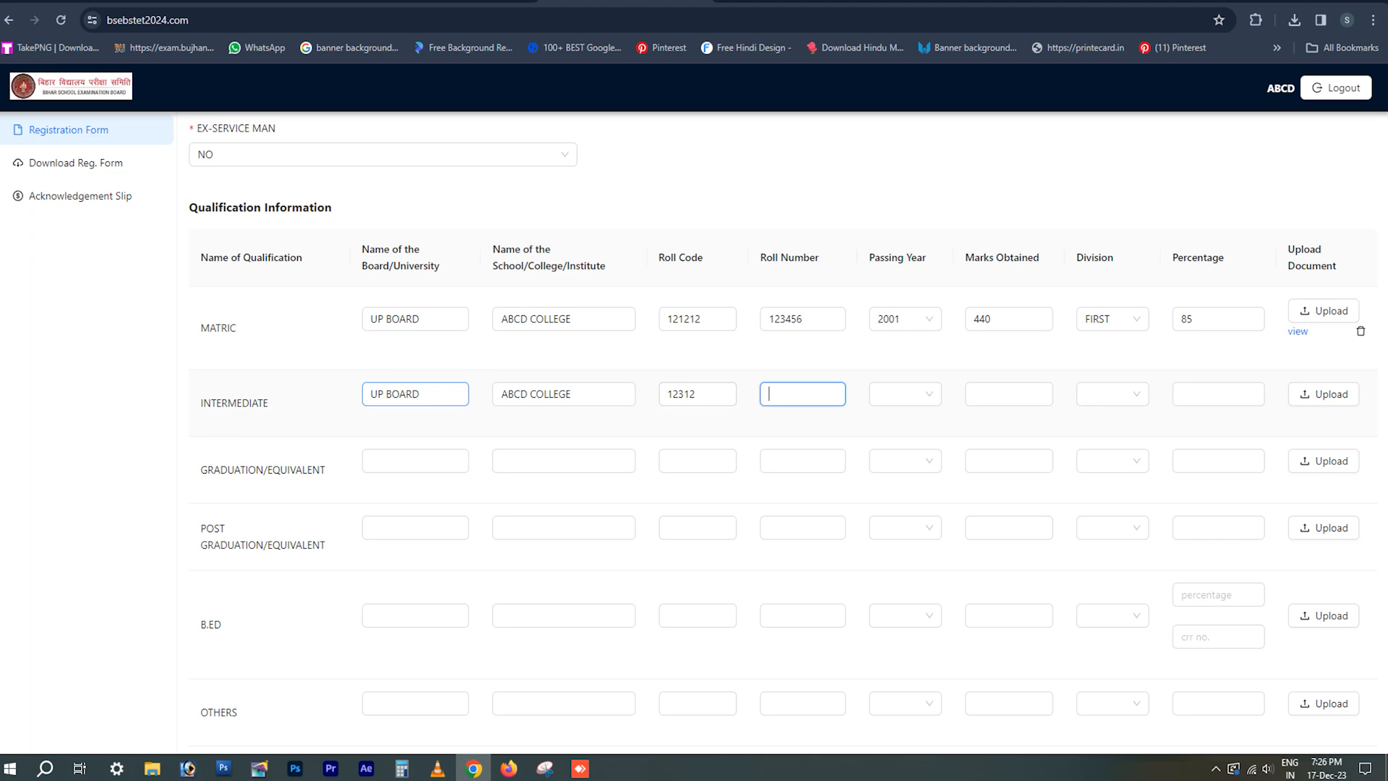
text(7891011)
Step: Set the Intermediate passing year to 2003 and marks obtained to 500
key(Tab)
key(Down)
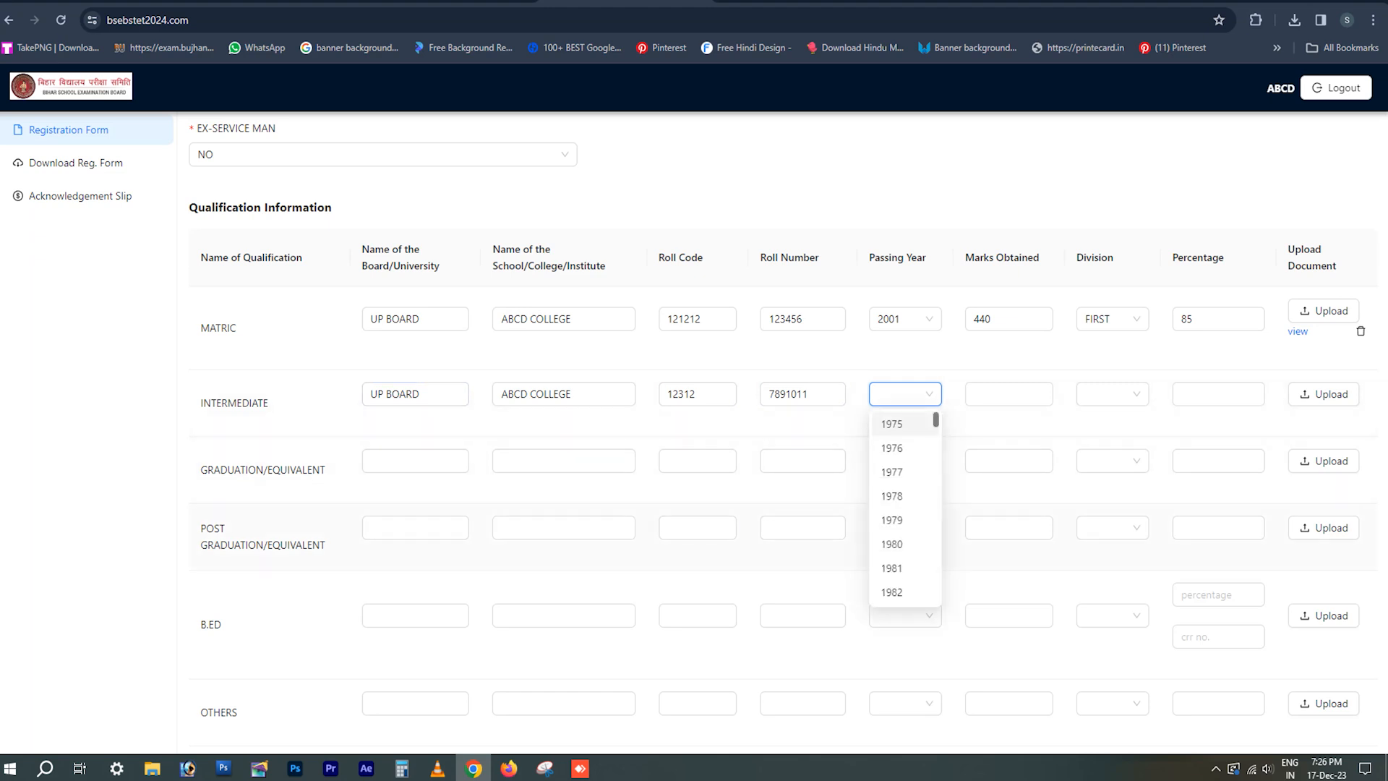
scroll(903, 423, down, 3)
scroll(904, 423, up, 2)
scroll(904, 421, down, 8)
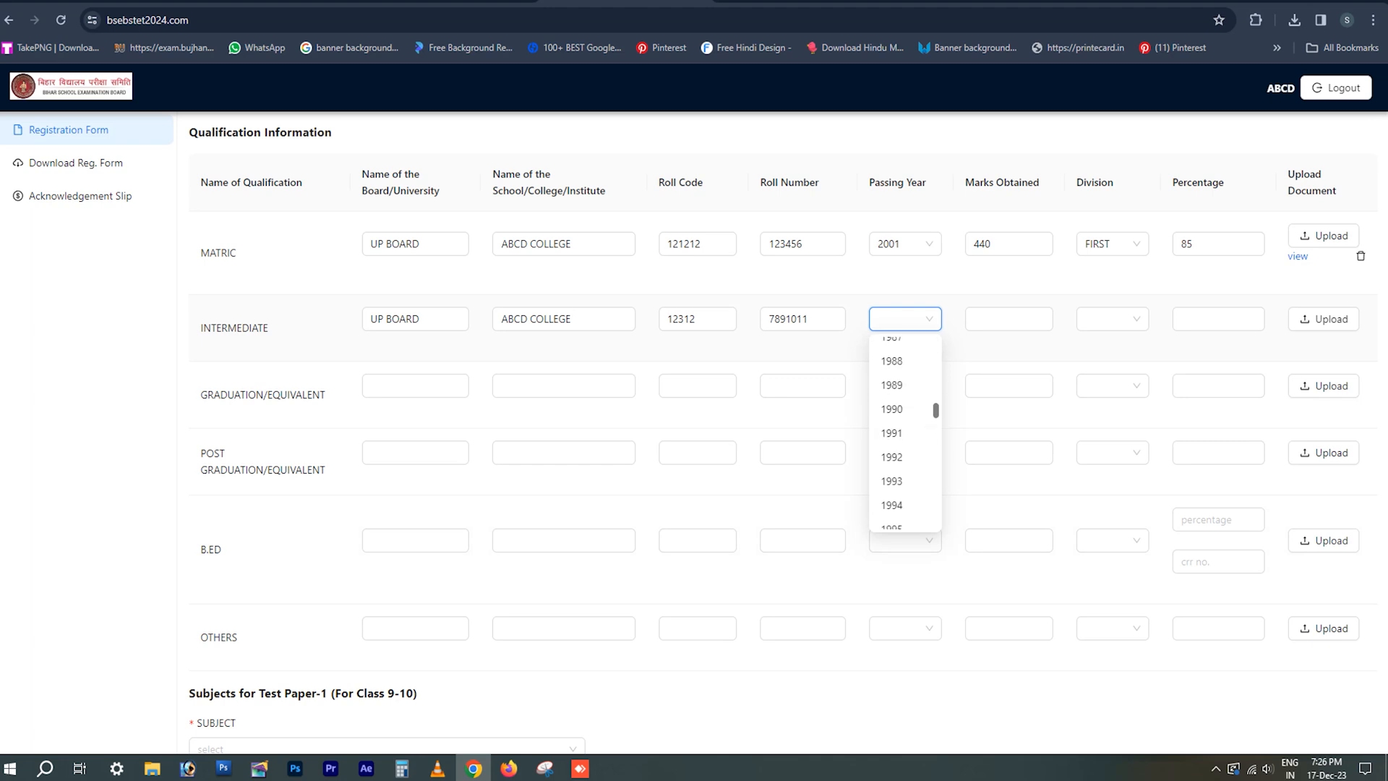
key(Return)
key(Tab)
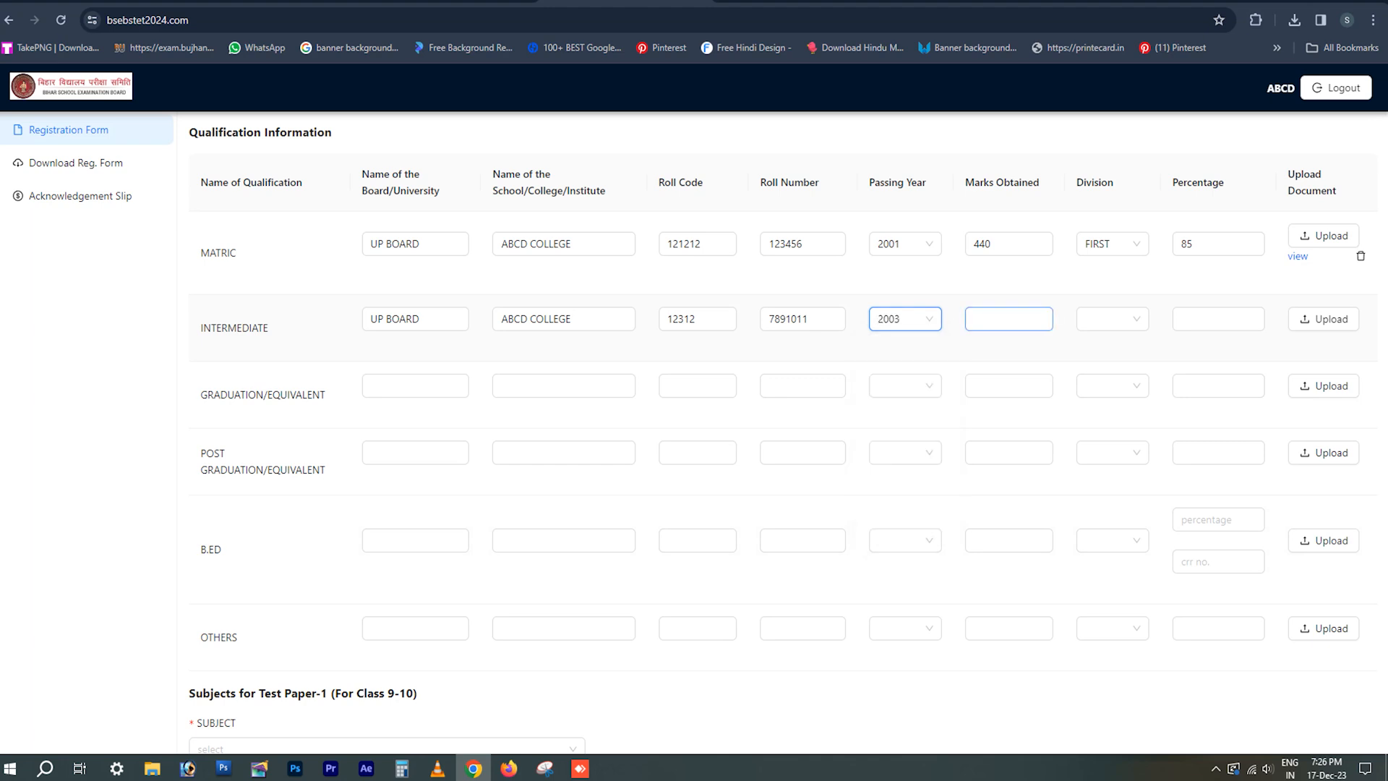
text(500)
Step: Set the Intermediate division to FIRST and the percentage to 80
key(Tab)
key(Down)
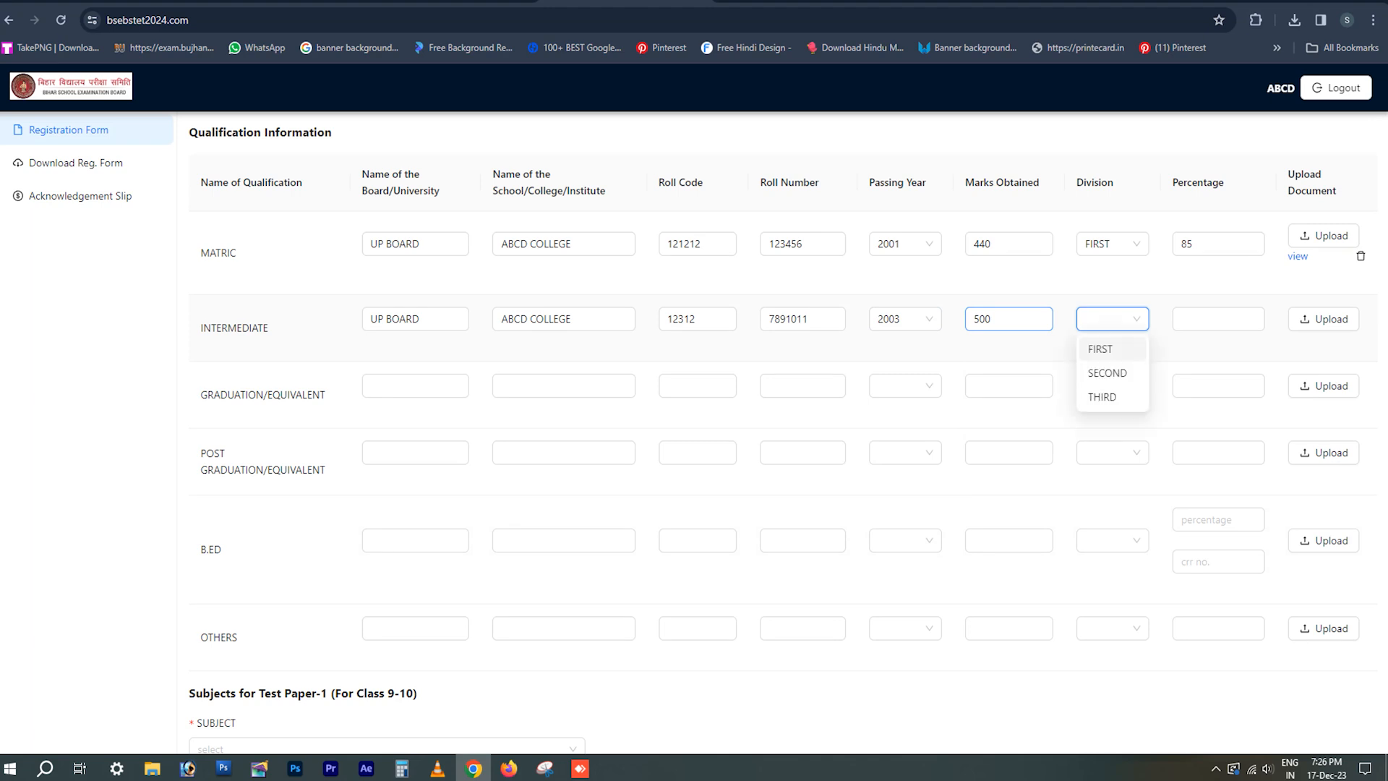
key(Return)
key(Tab)
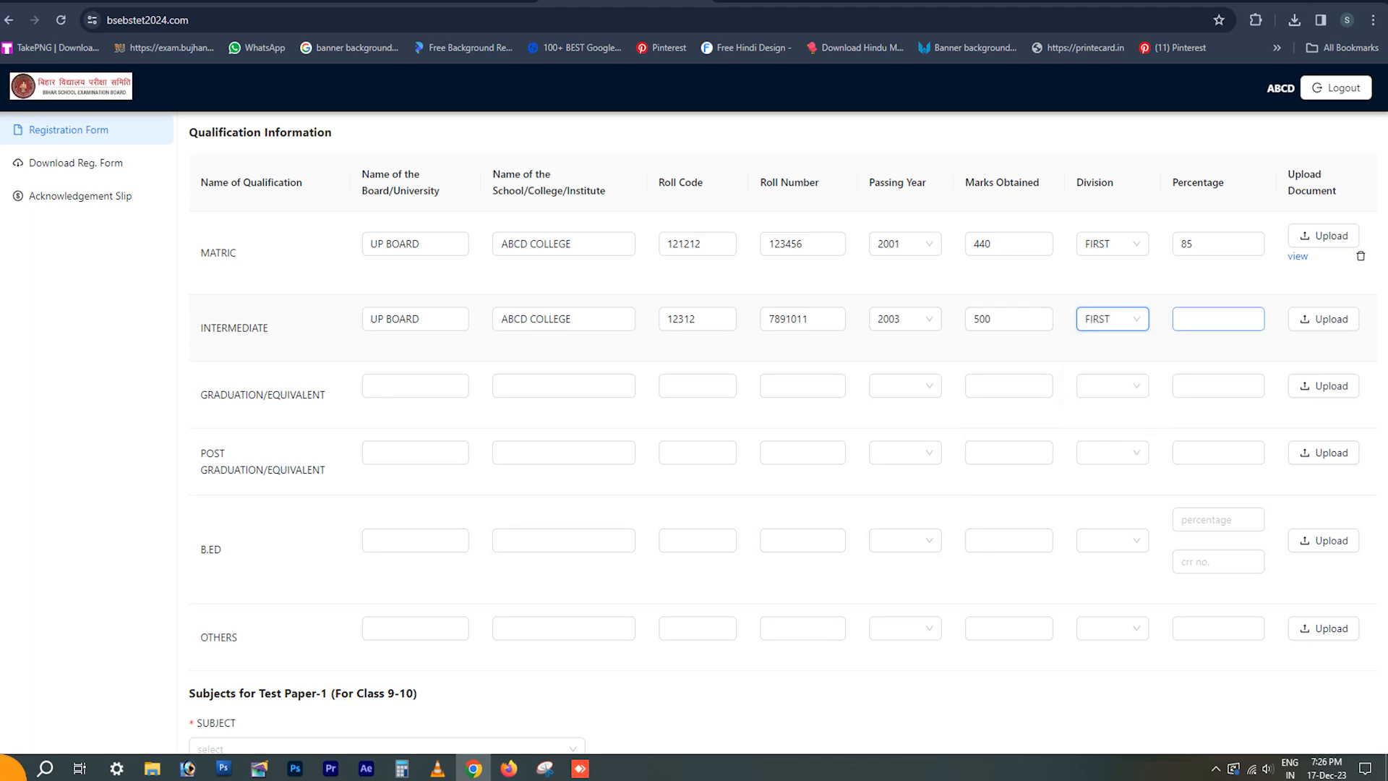
text(6)
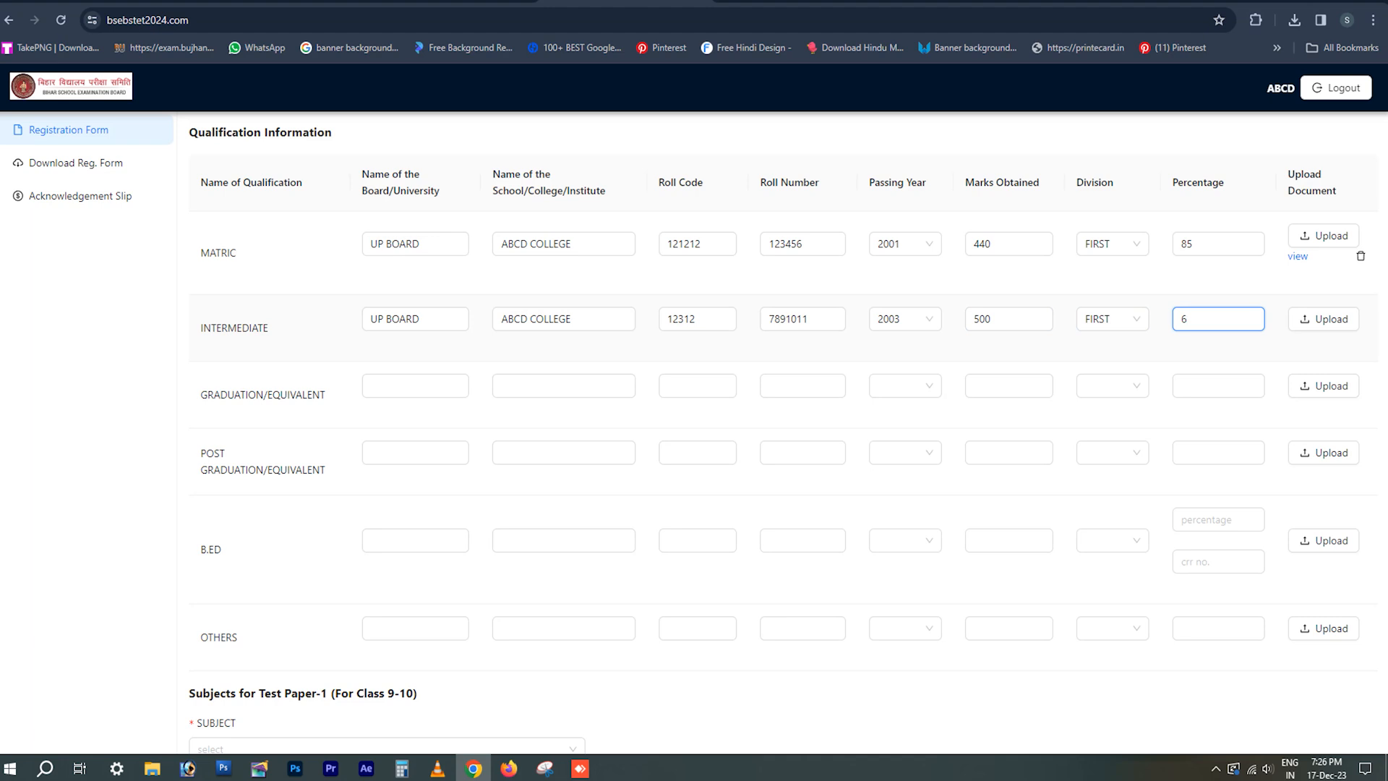
key(BackSpace)
text(80)
Step: Upload the downloaded file as the Intermediate qualification document
click(1323, 318)
double_click(483, 186)
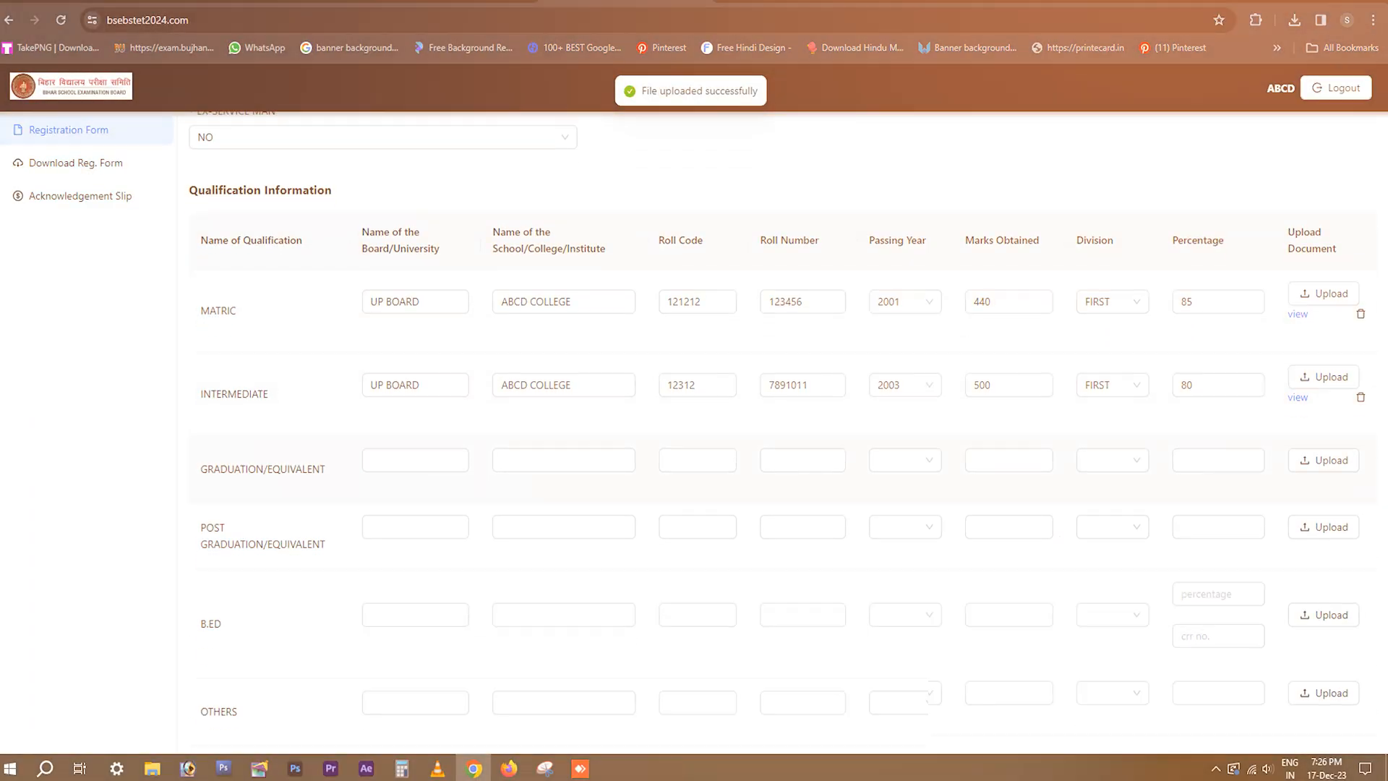
scroll(415, 441, down, 1)
click(415, 402)
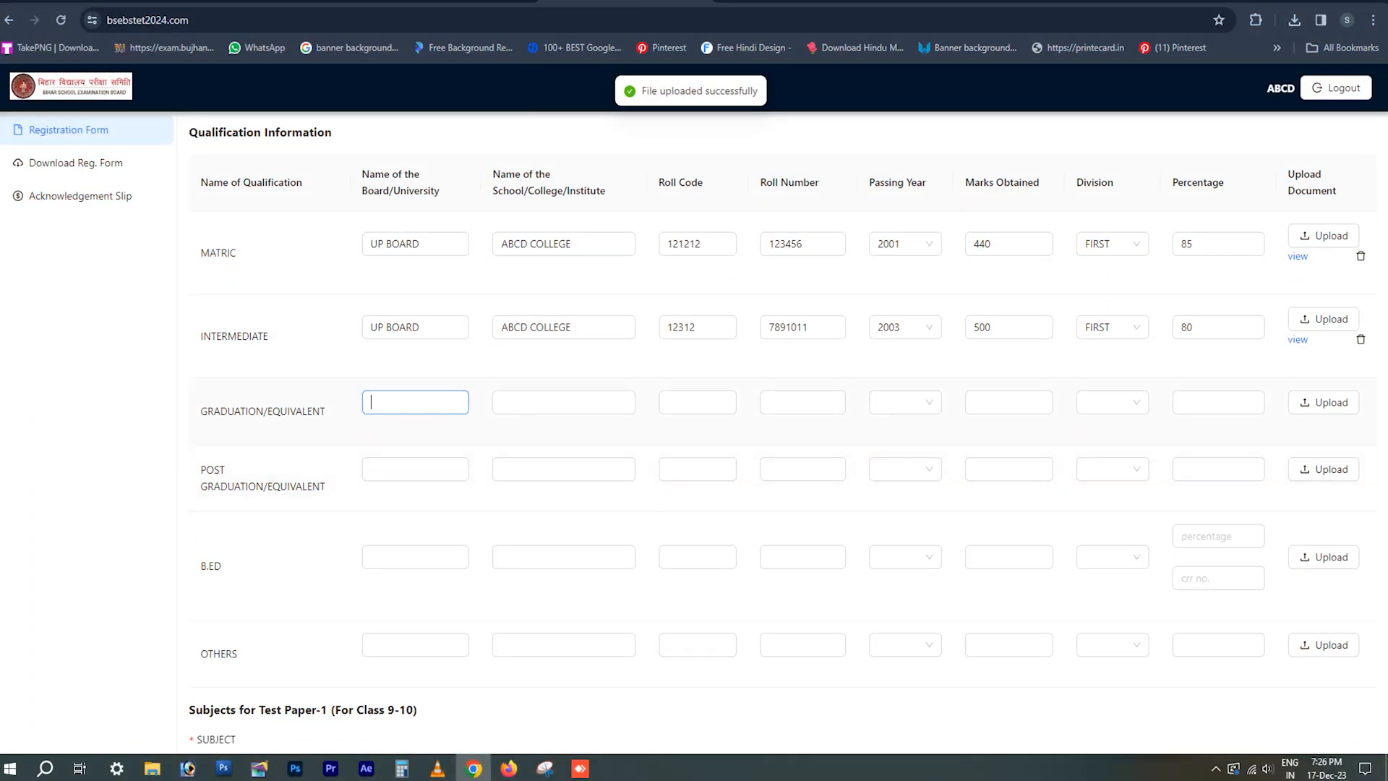
Step: Enter DELHI UNI and ABCD COLLEGE in the Graduation row, then open the Test Paper-1 subject list
scroll(415, 403, down, 1)
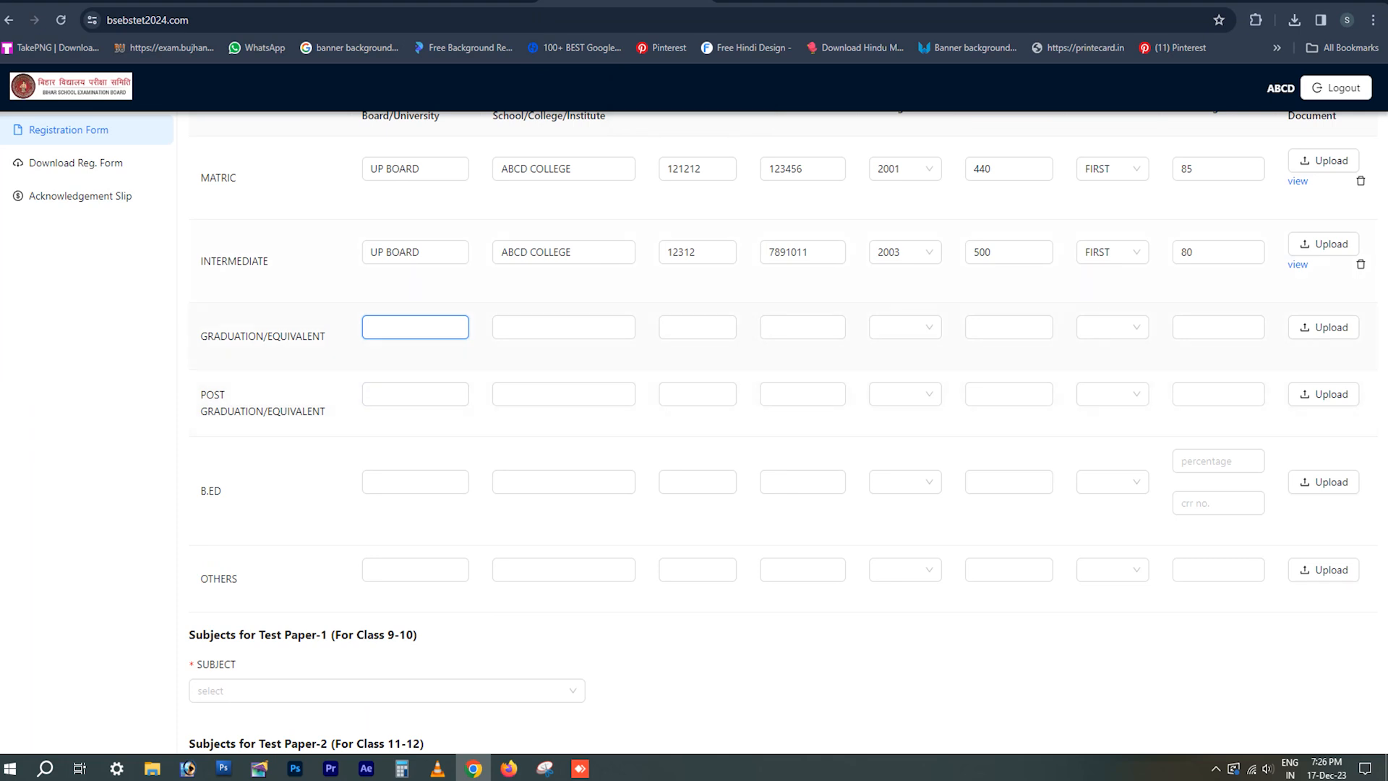
scroll(415, 252, up, 1)
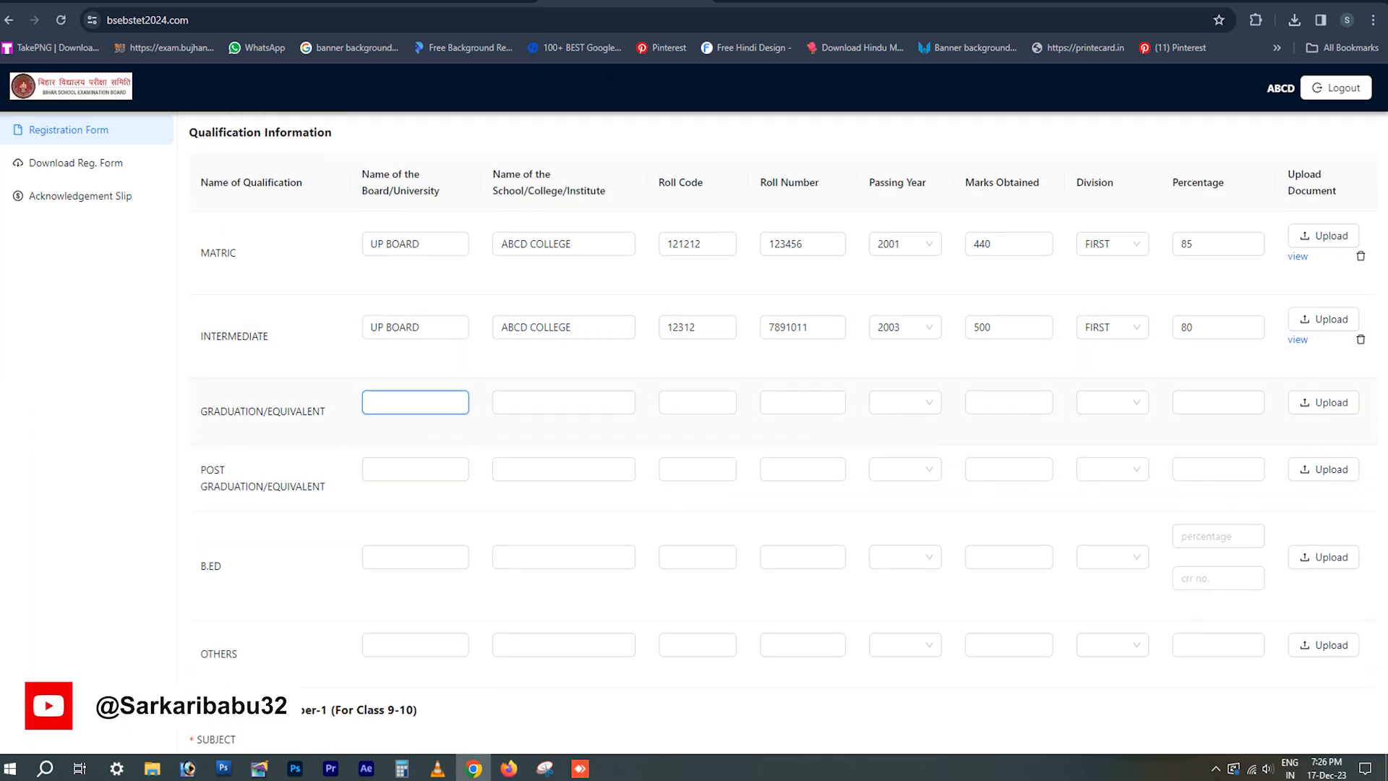
text(J)
key(BackSpace)
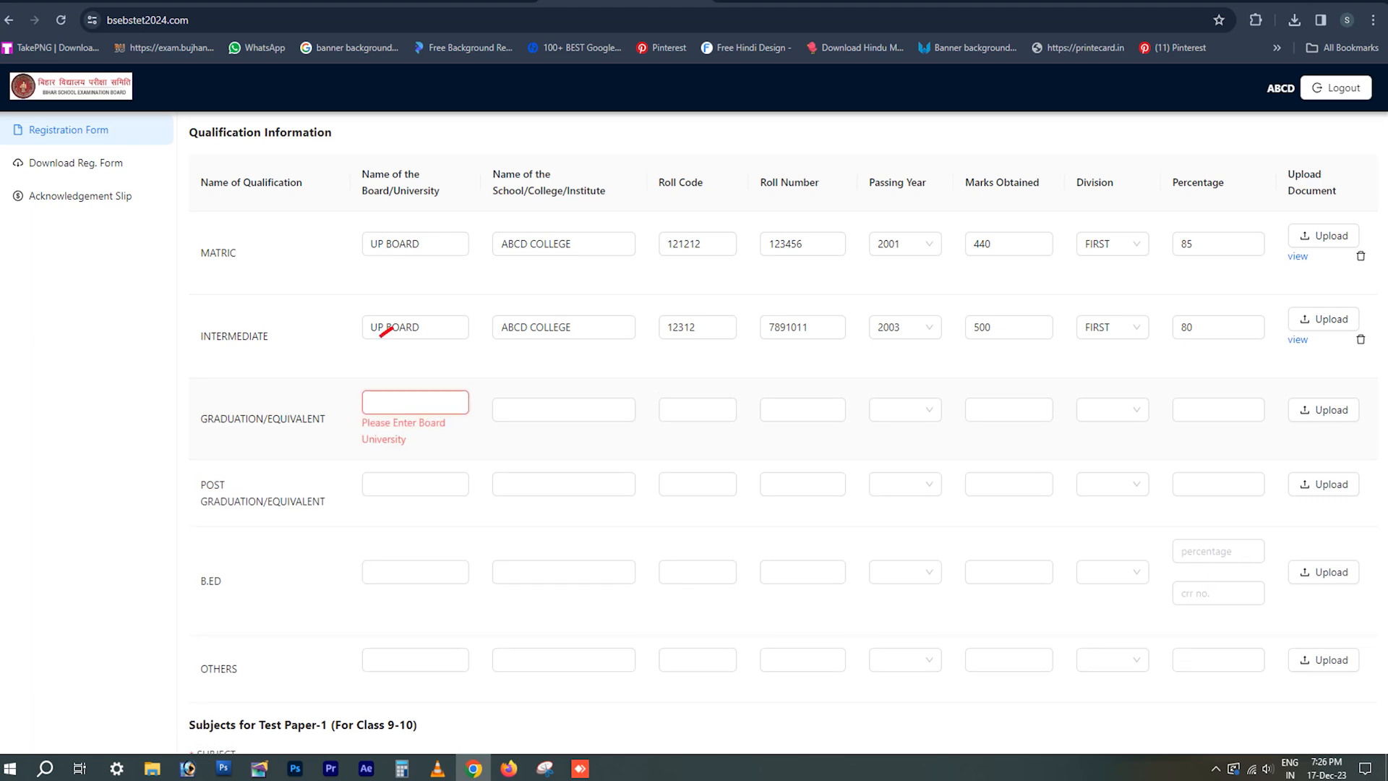
text(DELHI UNI)
key(Tab)
text(ABCD COLLEGE)
key(Tab)
key(Tab)
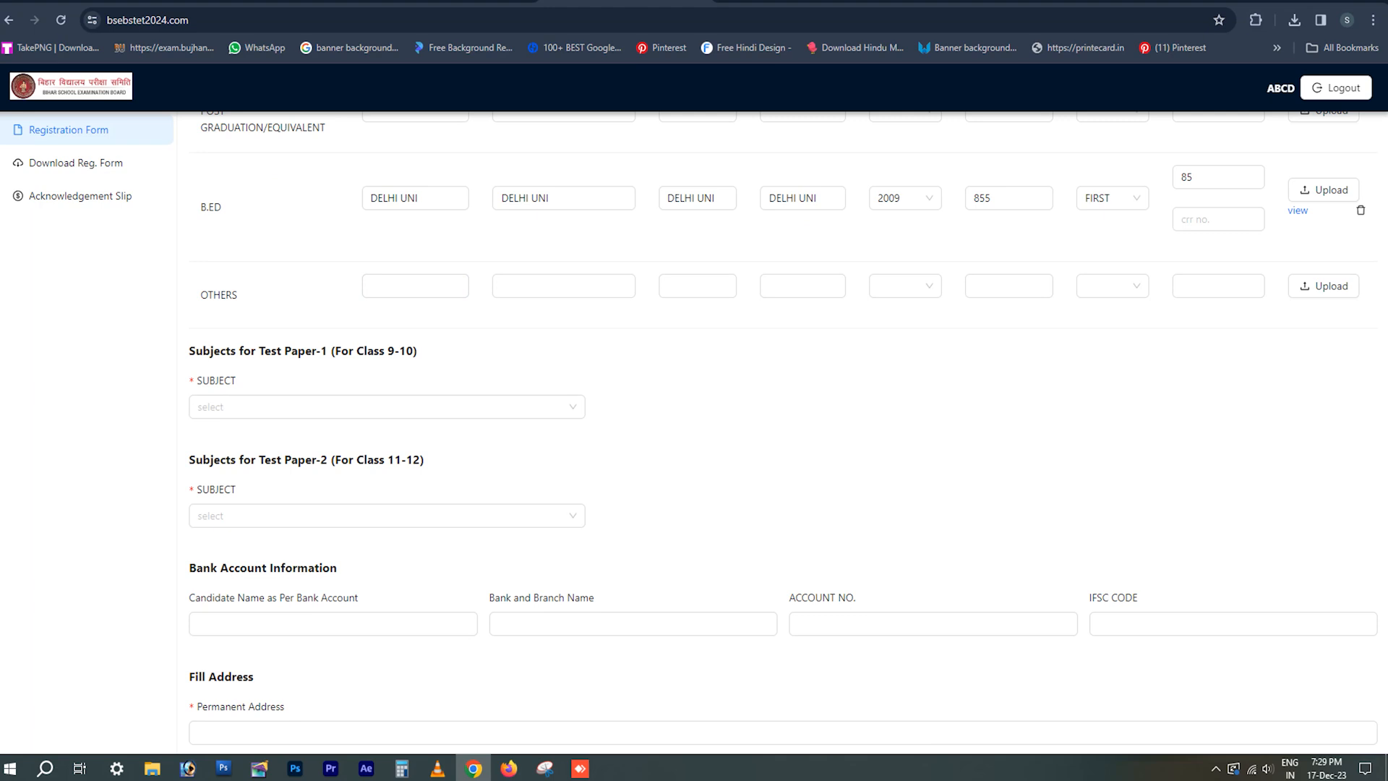
click(224, 406)
click(224, 406)
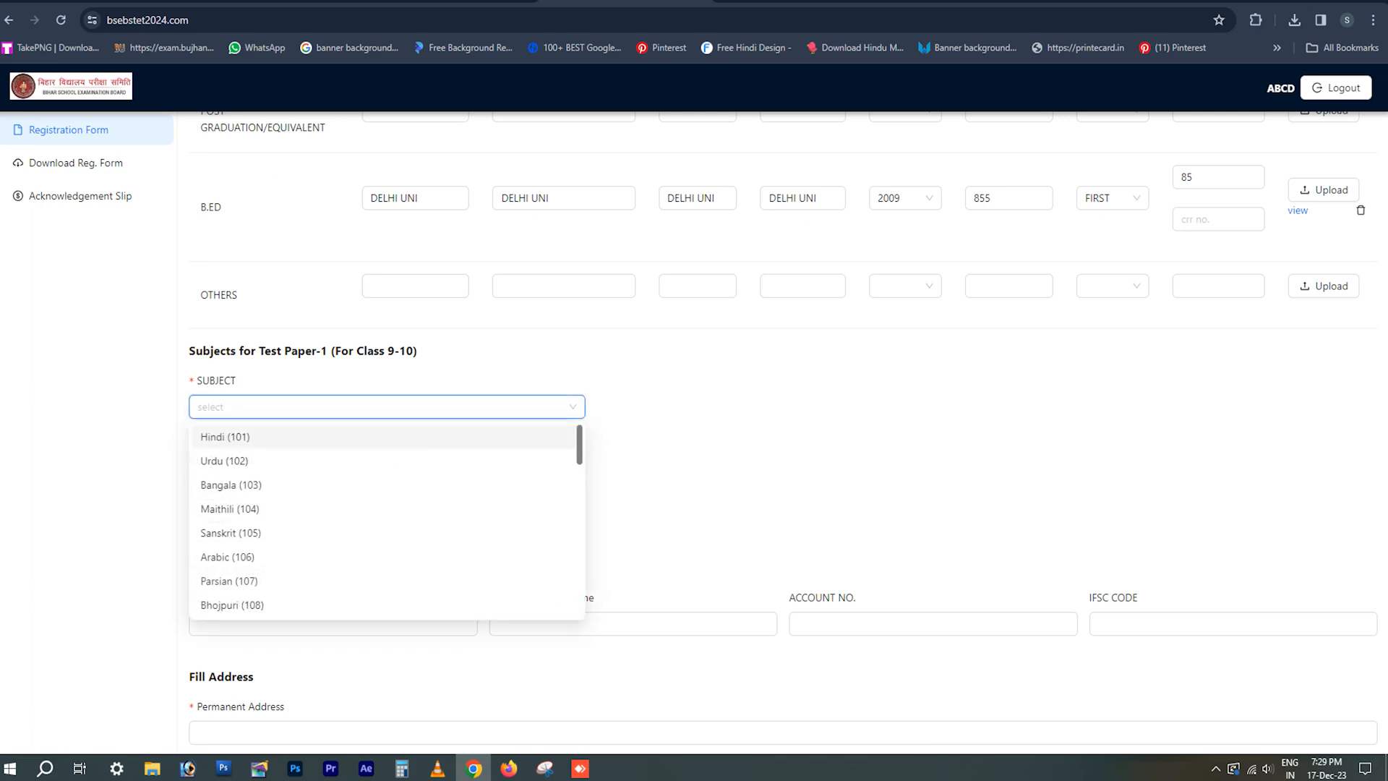
Step: Choose Hindi (101) for Test Paper-1 and English (203) for Test Paper-2
click(224, 437)
scroll(224, 436, down, 1)
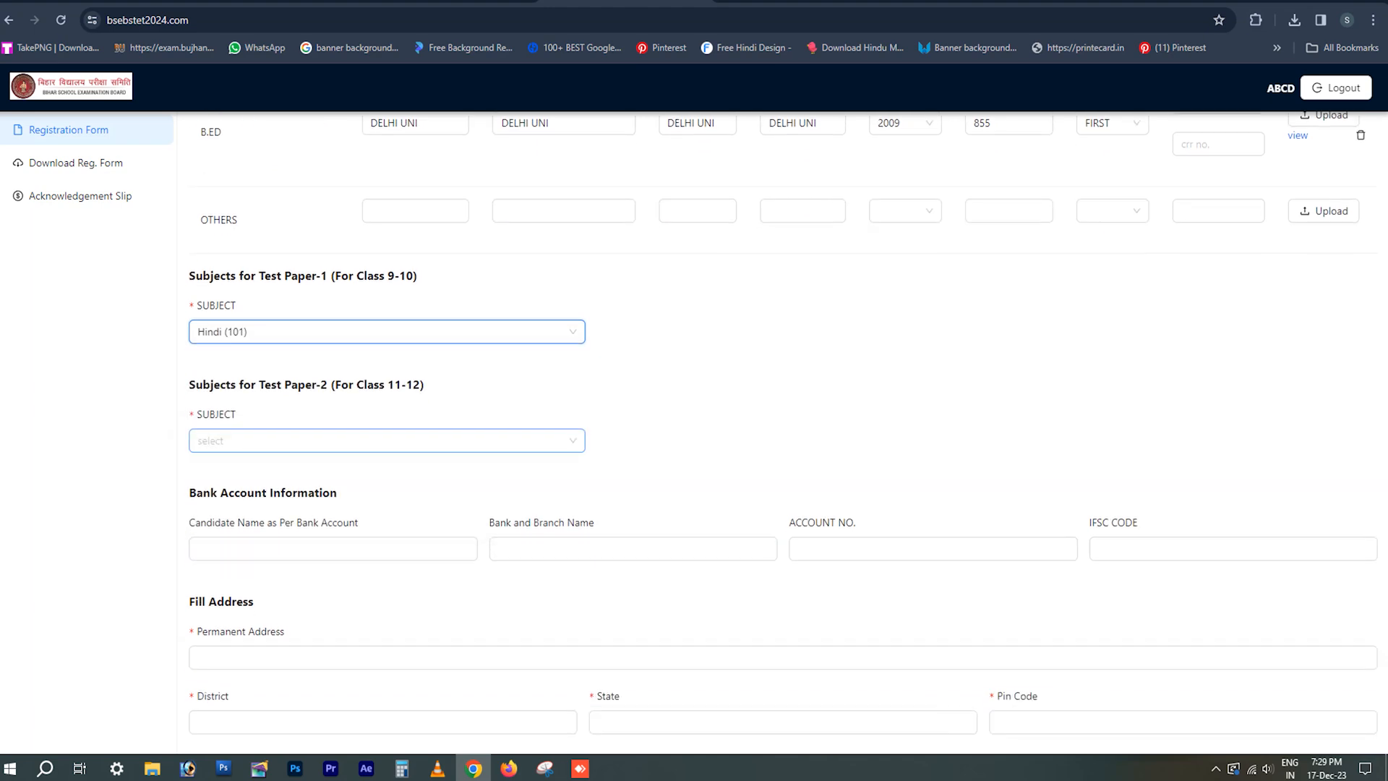
click(224, 440)
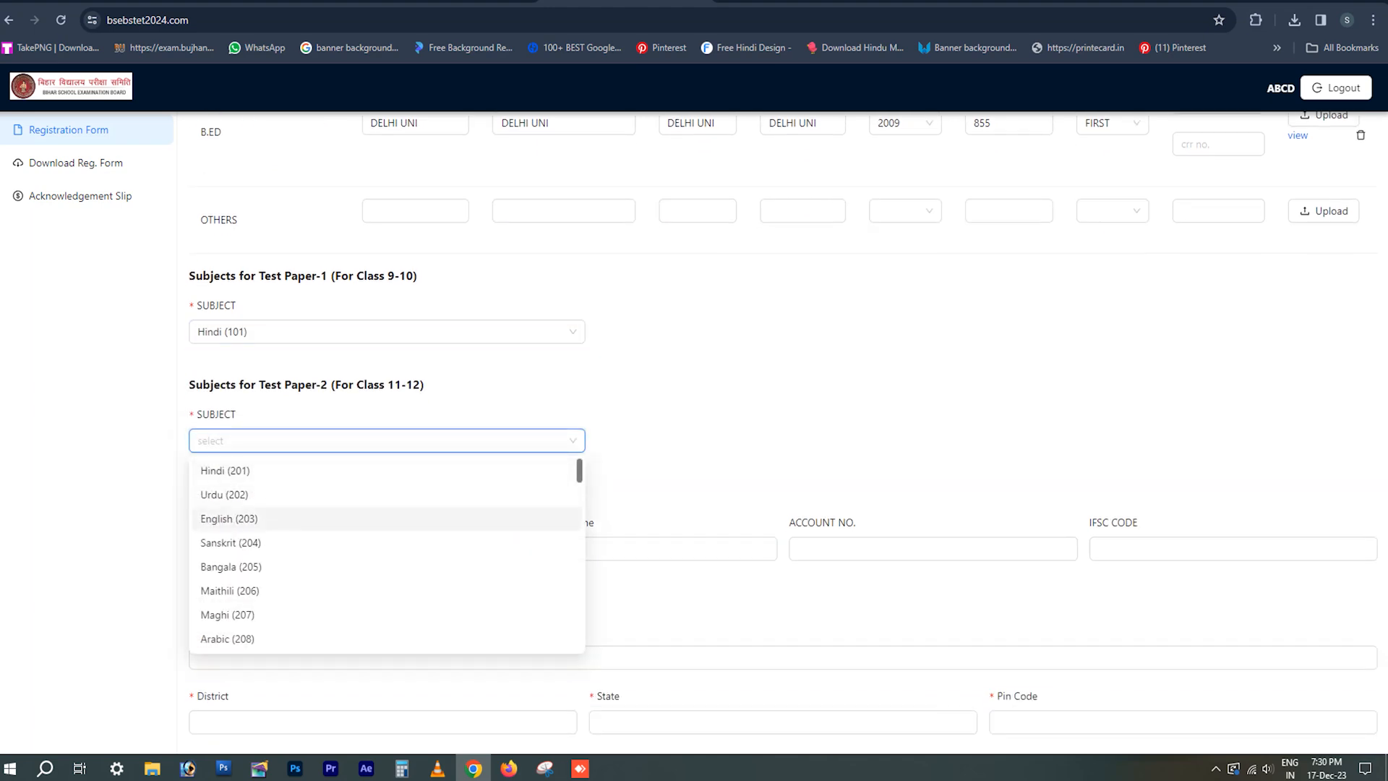
click(229, 519)
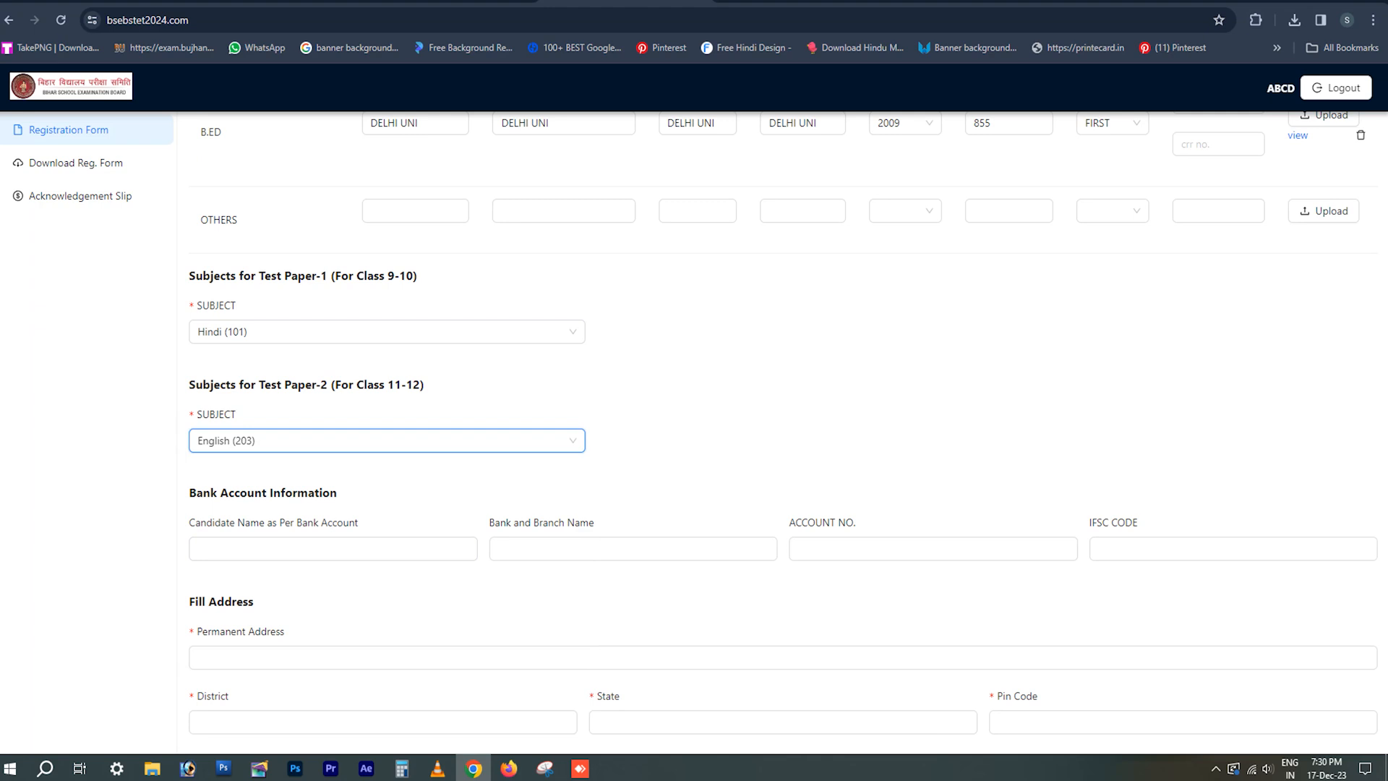
Step: Enter the account holder's name in Candidate Name as Per Bank Account
scroll(354, 454, down, 2)
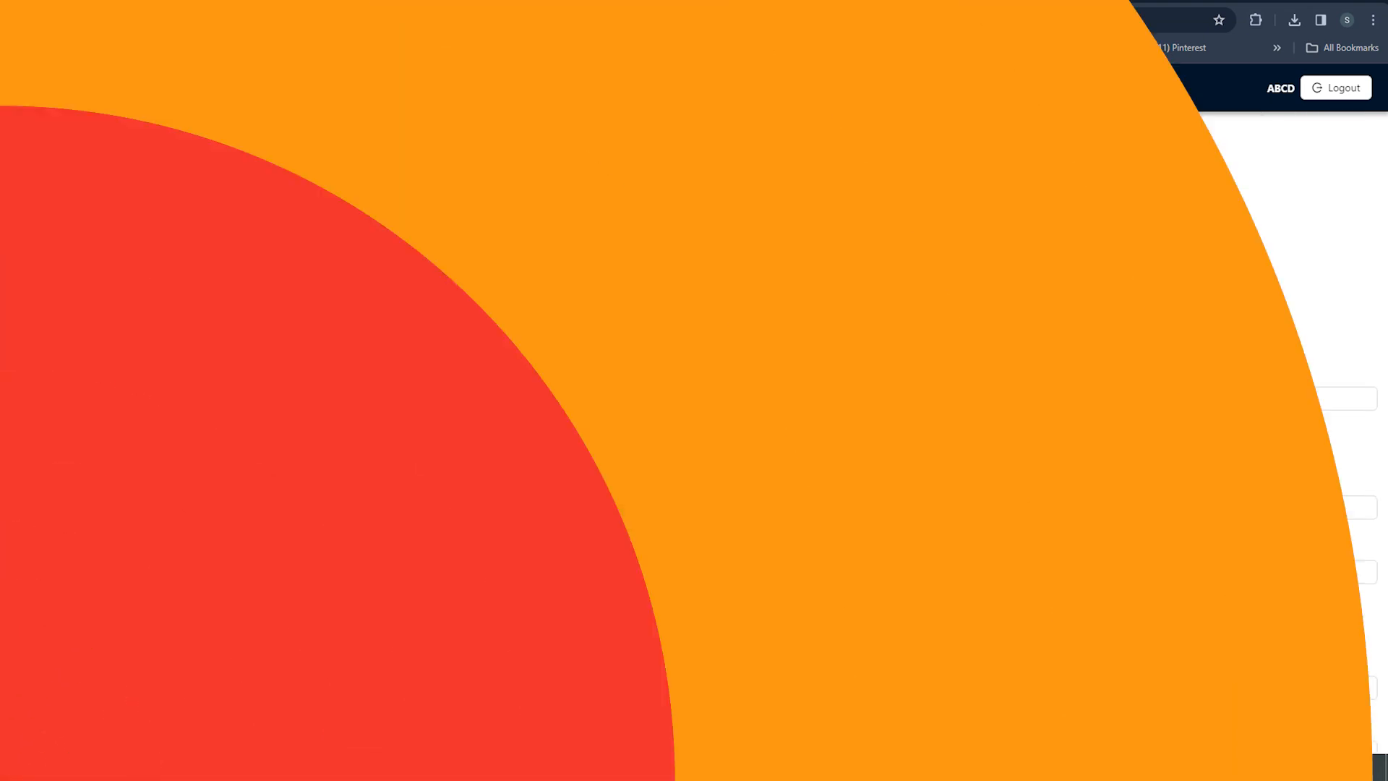
key(Tab)
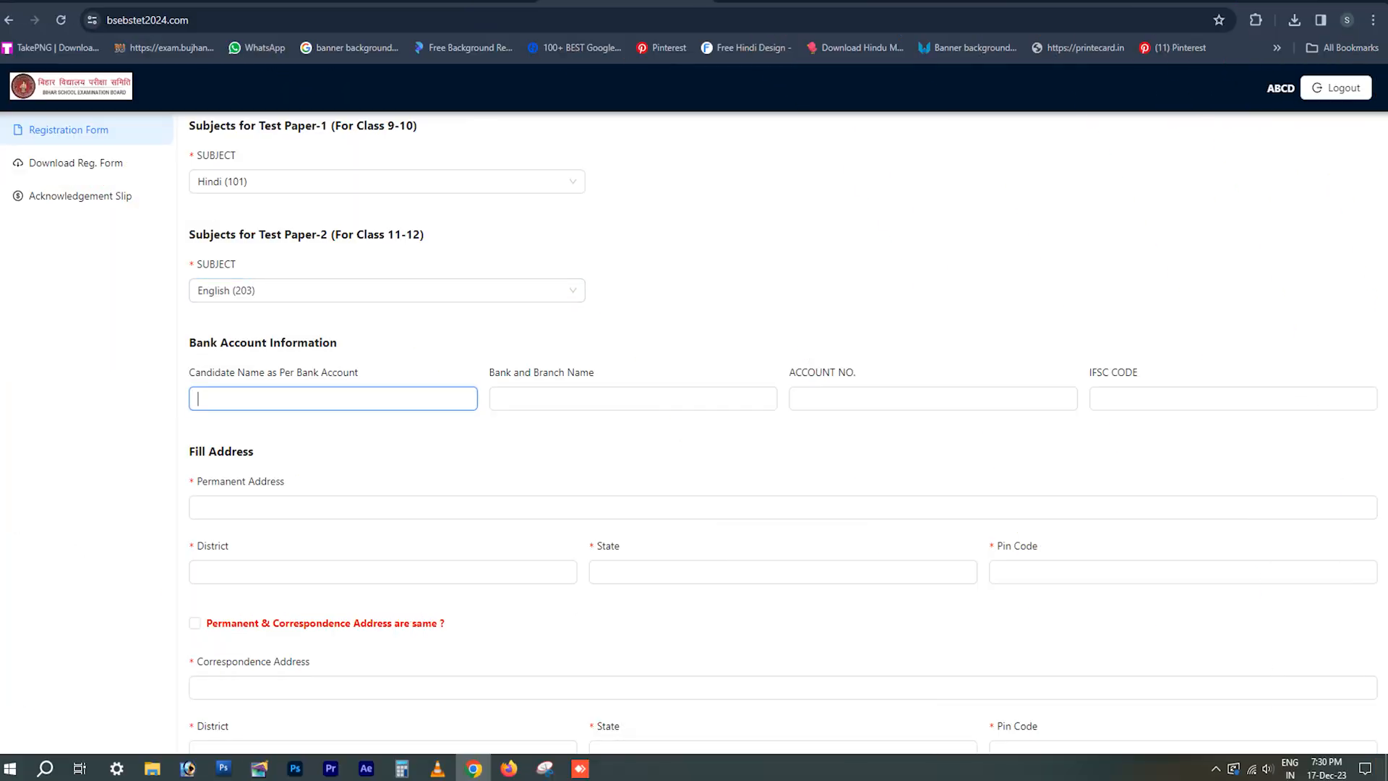
scroll(788, 434, down, 1)
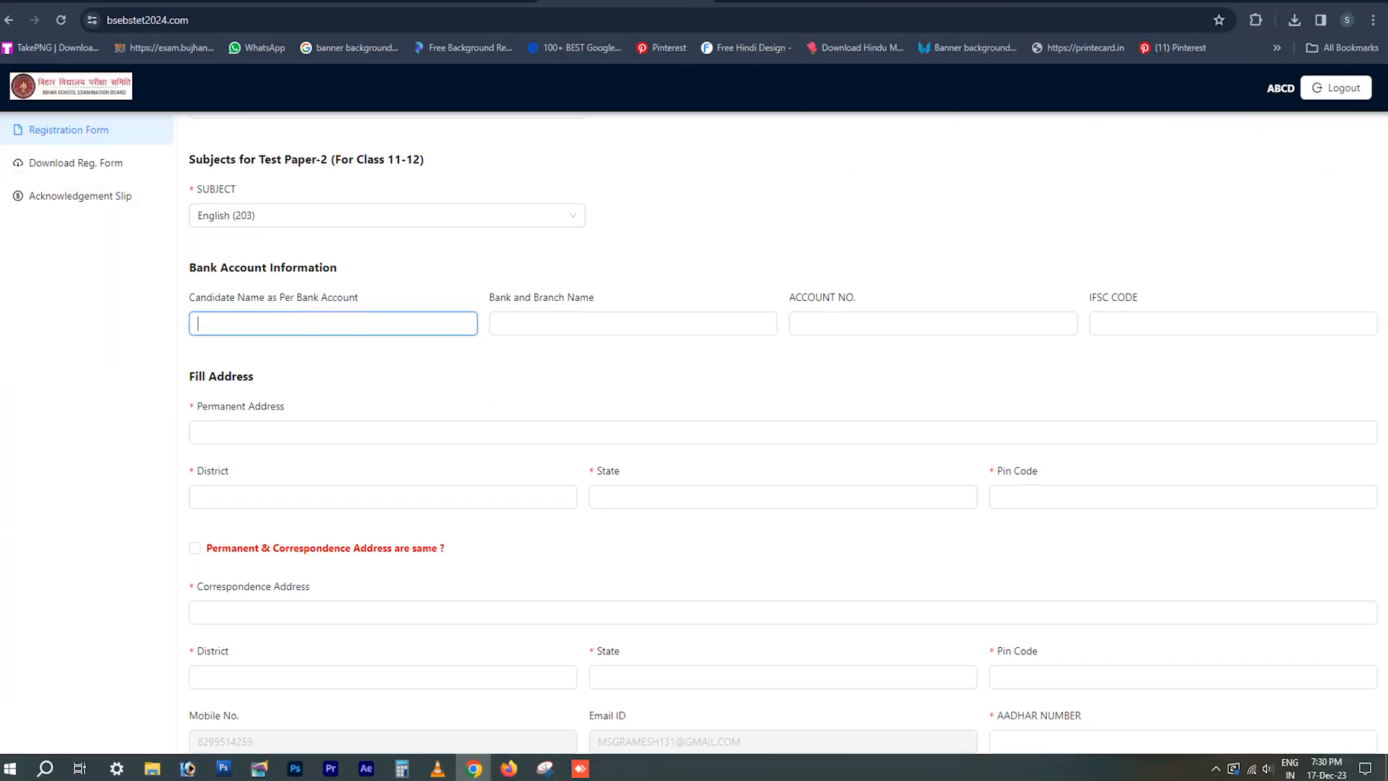
text(ABCD)
key(Tab)
Step: Enter STATE BANK as the bank, the account number, and IFSC code SBIN52222
text(STATE BA)
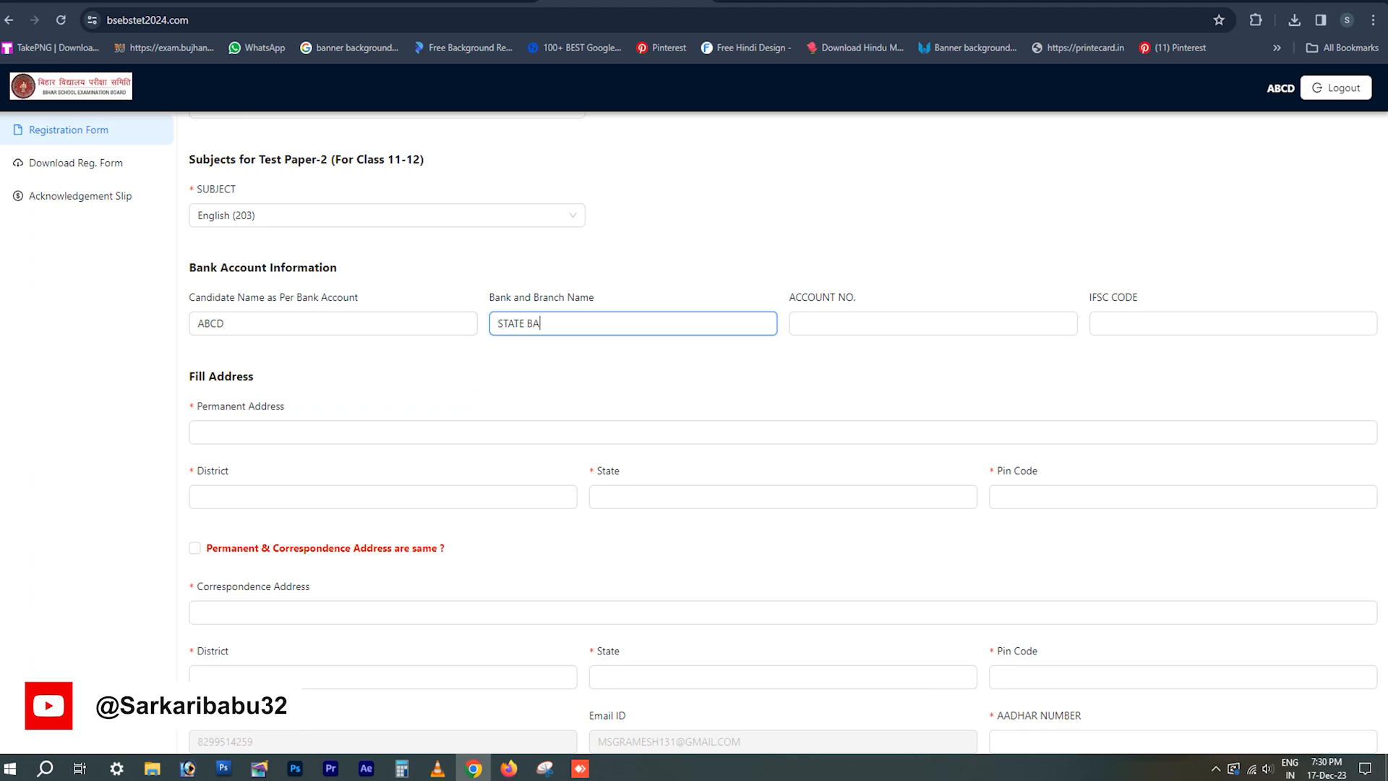
text(NK)
key(Tab)
text(123456789)
key(Tab)
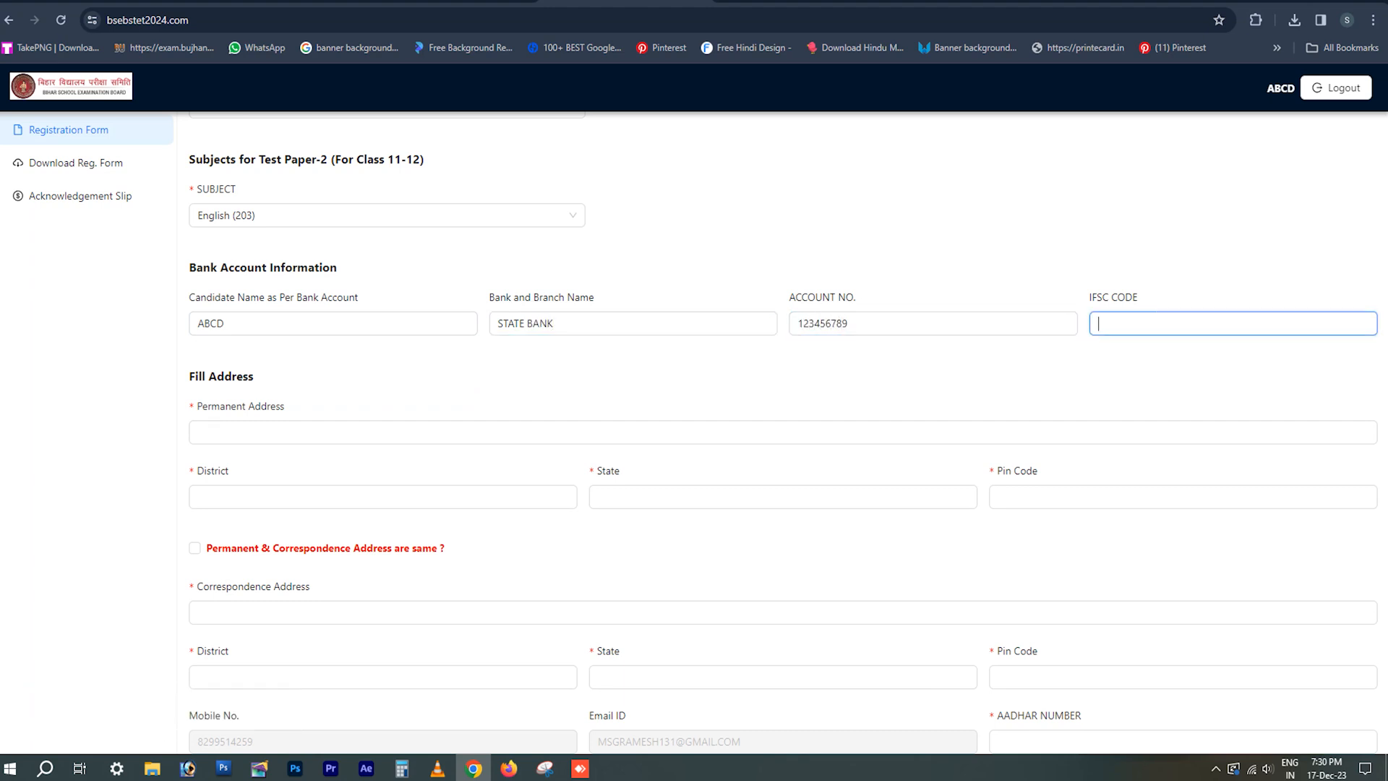
text(SBIN52222)
Step: Fill in the permanent address, district, state and pin code
key(Tab)
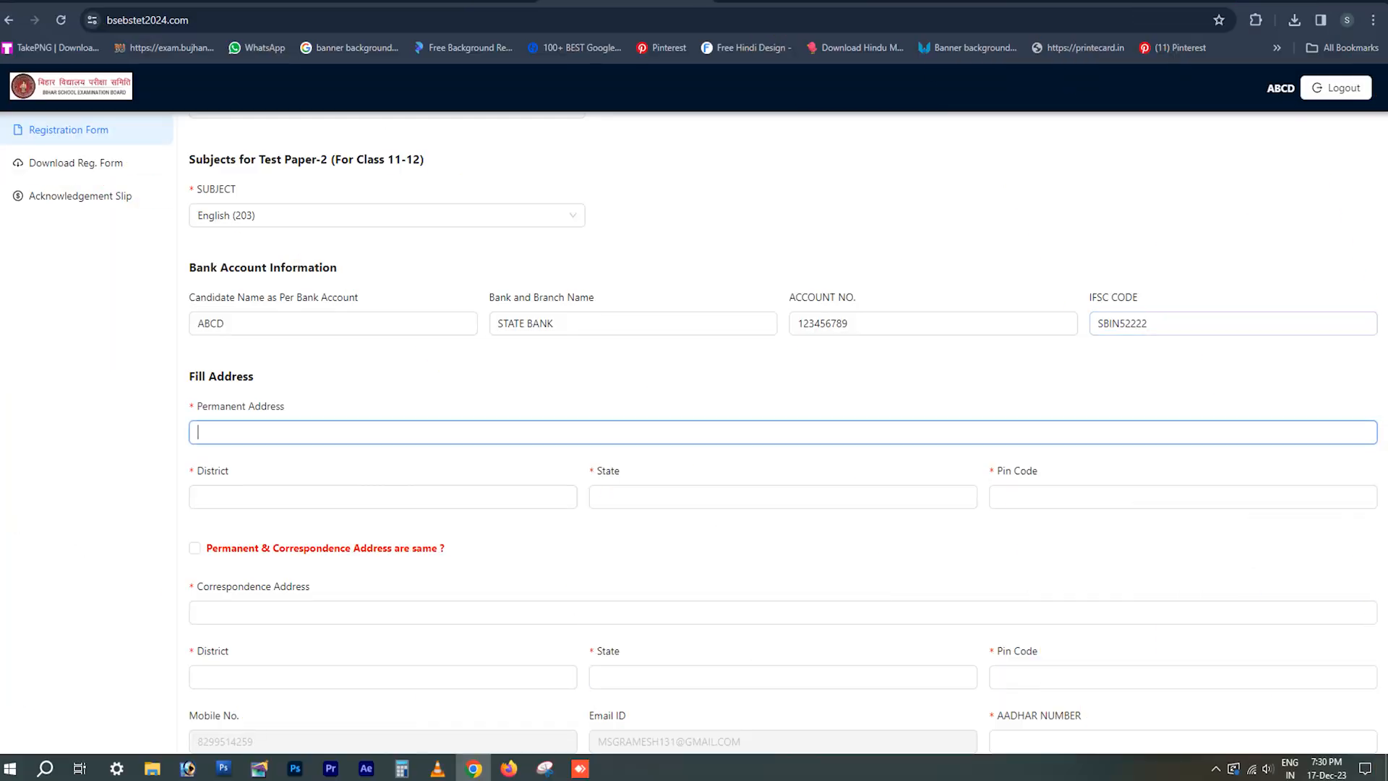
scroll(781, 434, down, 2)
text(ABCD ROAD UTTAR PRADESH)
key(Tab)
text(PRYAGRAJ)
key(Tab)
text(UTTAR)
key(Tab)
text(211003)
Step: Re-enter the pin code and mark the correspondence address as same as permanent
click(195, 398)
scroll(781, 434, down, 4)
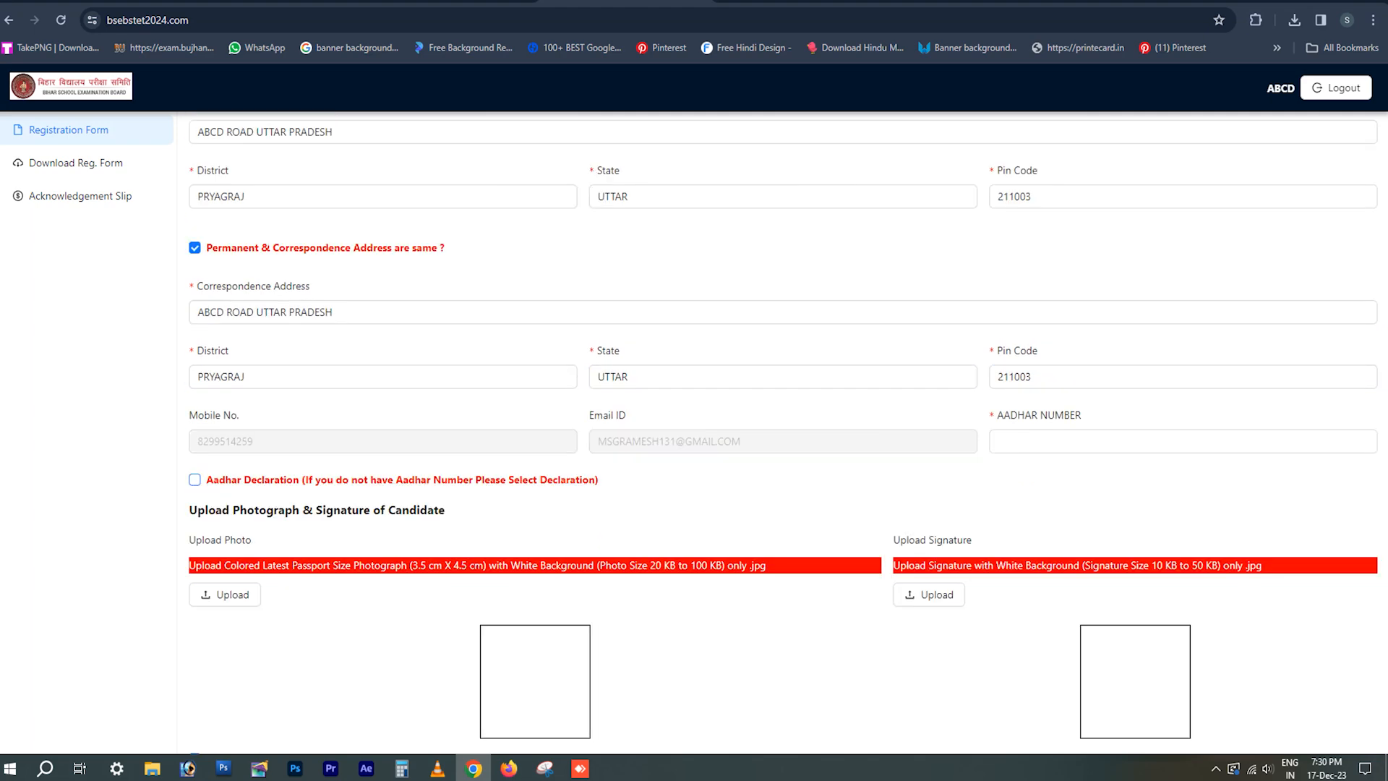
click(224, 444)
click(423, 370)
drag(596, 415, 727, 415)
drag(1083, 415, 1221, 415)
click(224, 445)
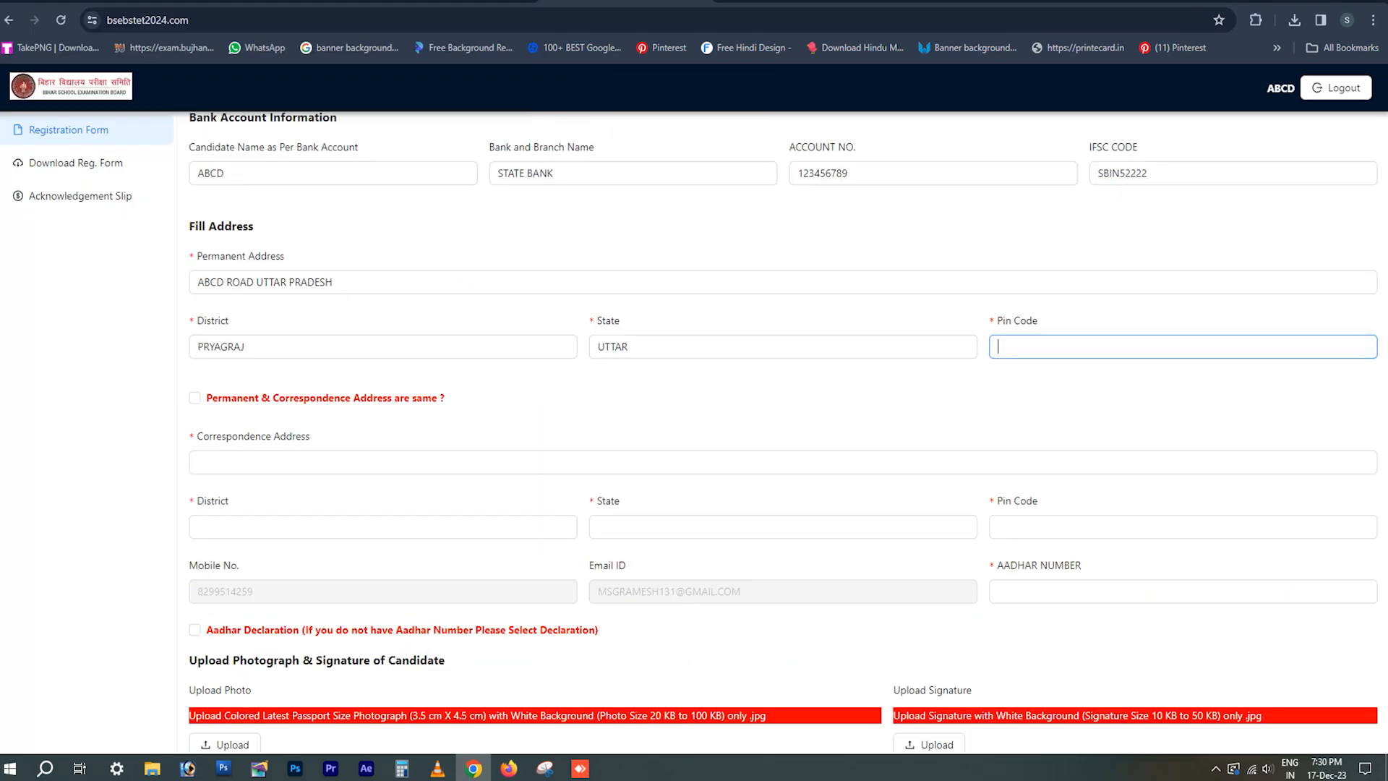
text(211003)
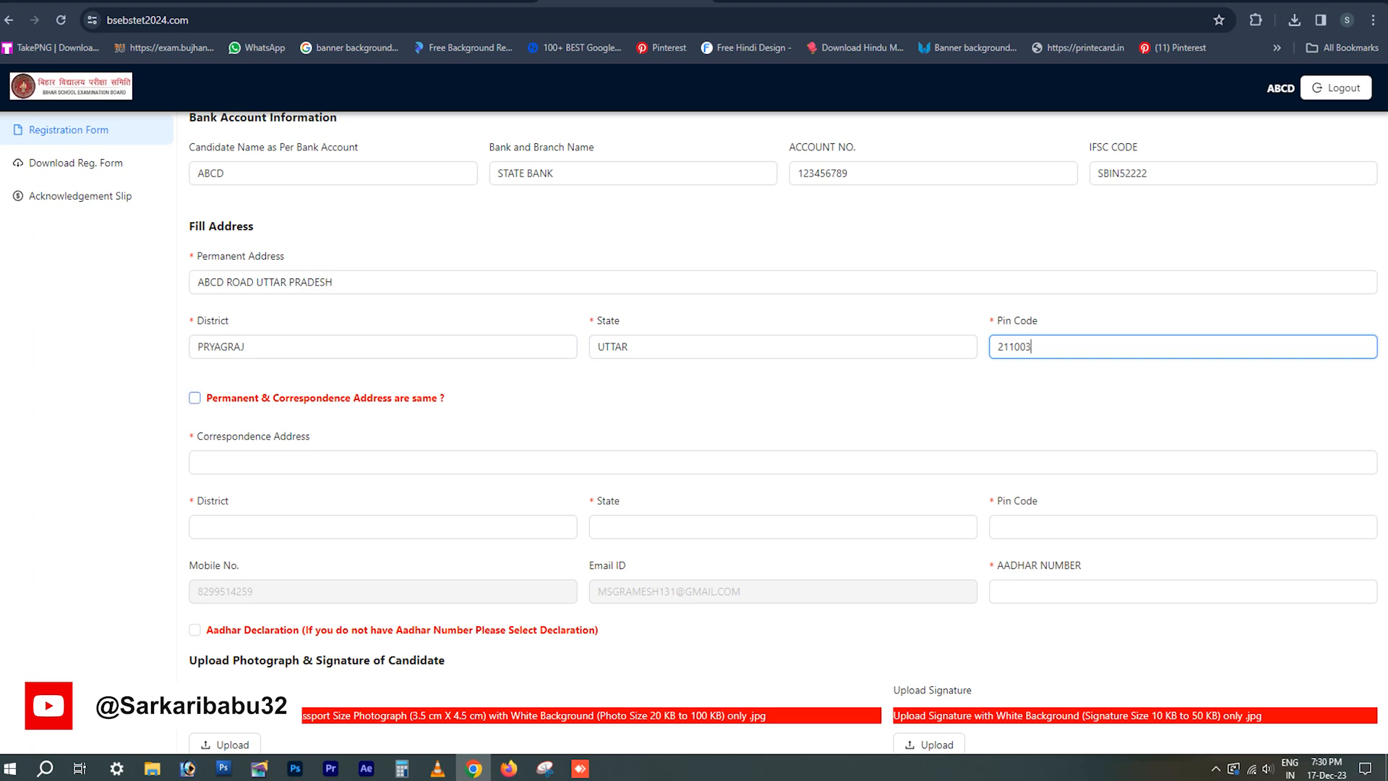
click(194, 397)
scroll(194, 479, down, 2)
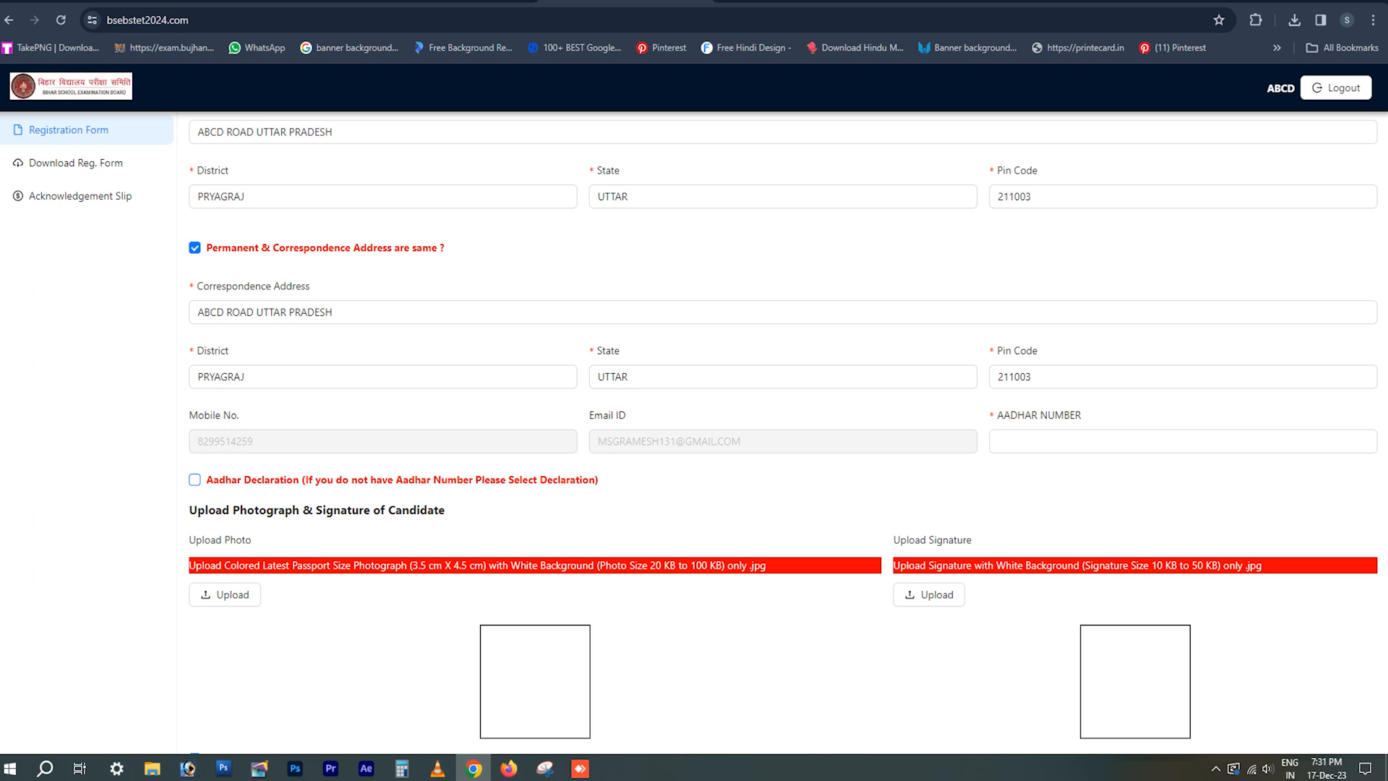
scroll(195, 480, down, 2)
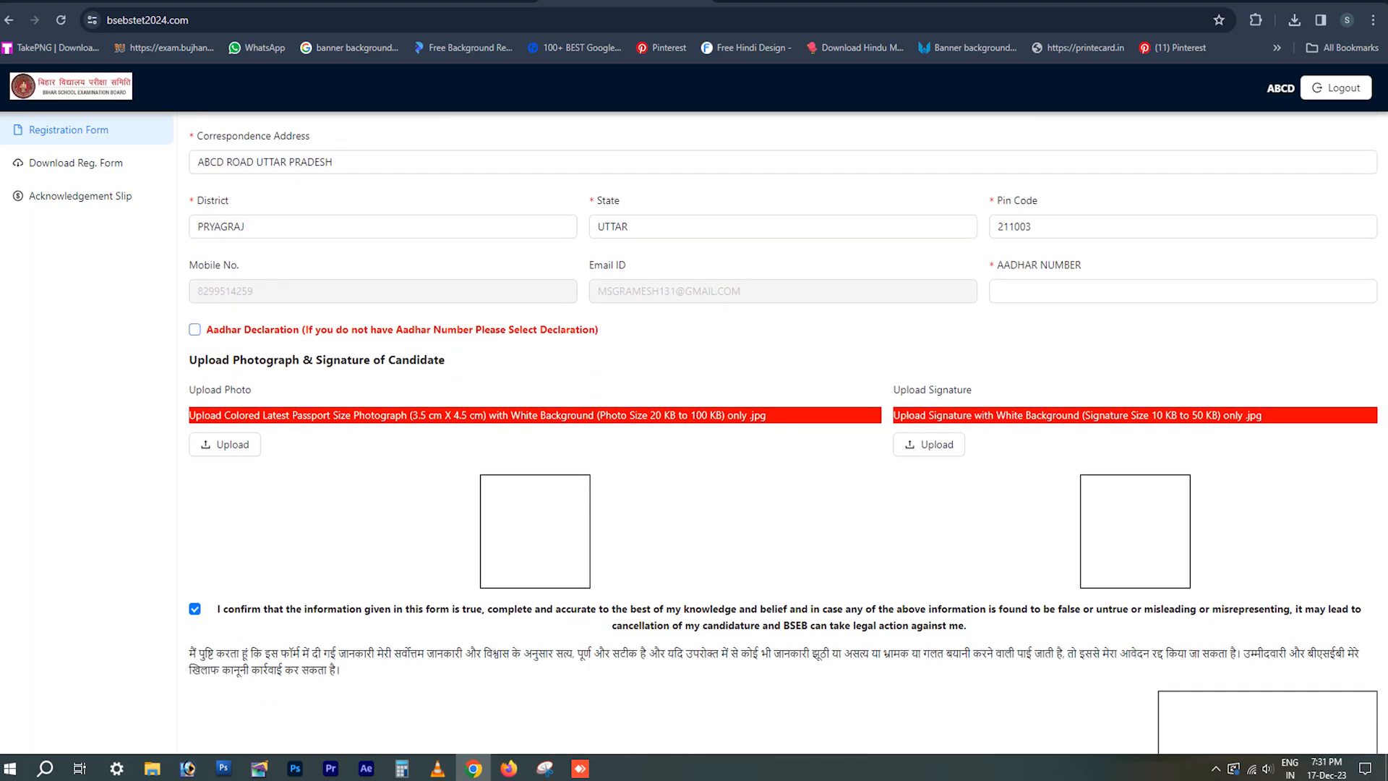
Step: Pick a photo file and highlight the 20–100 KB photo and 10–50 KB signature limits
click(224, 444)
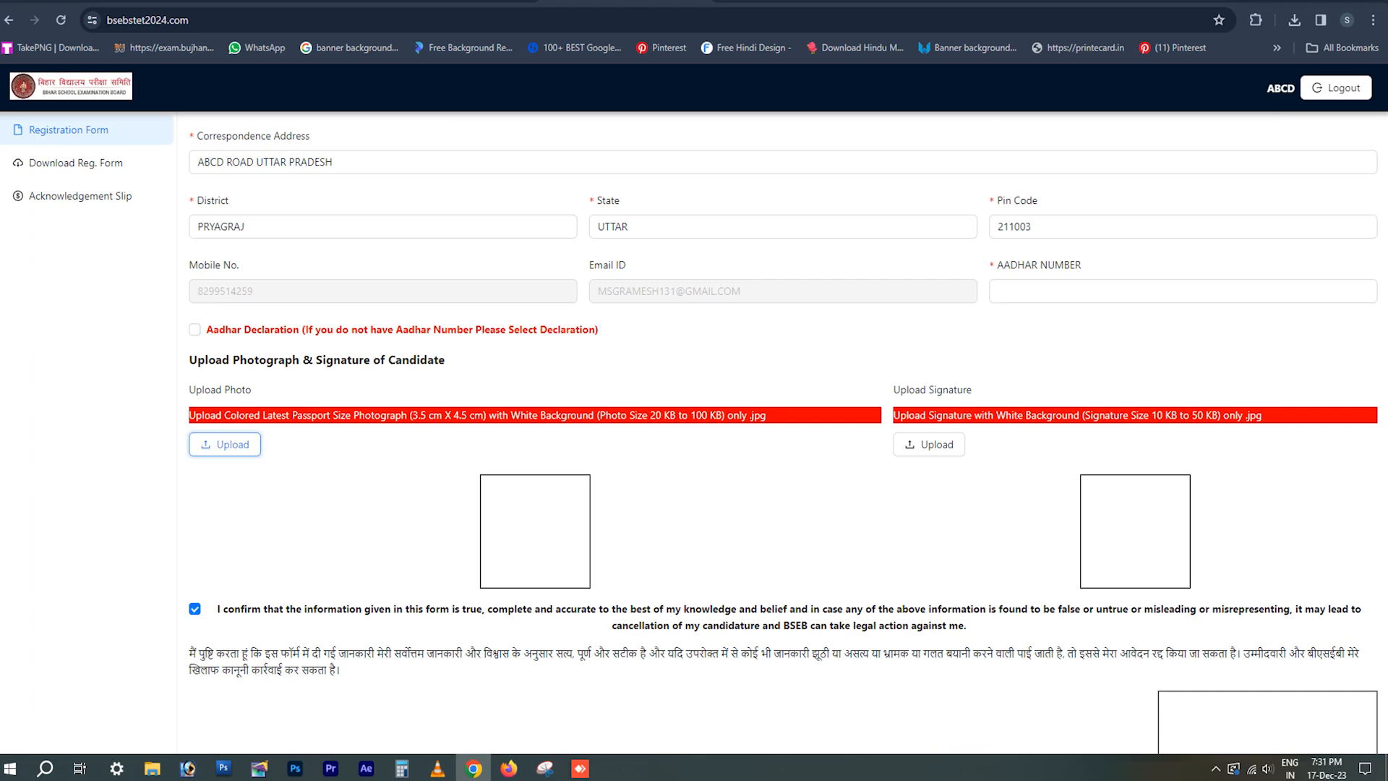
scroll(325, 188, down, 3)
scroll(403, 195, up, 3)
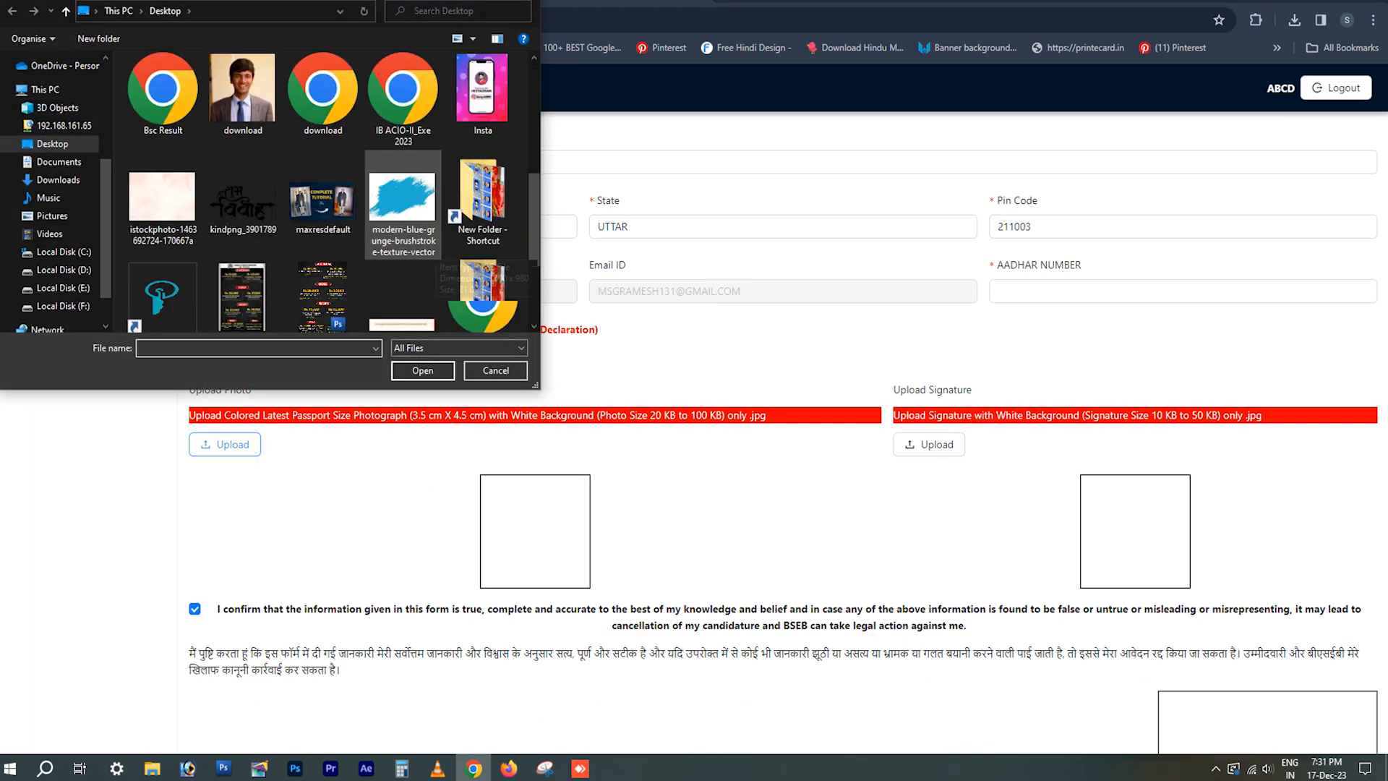
double_click(243, 188)
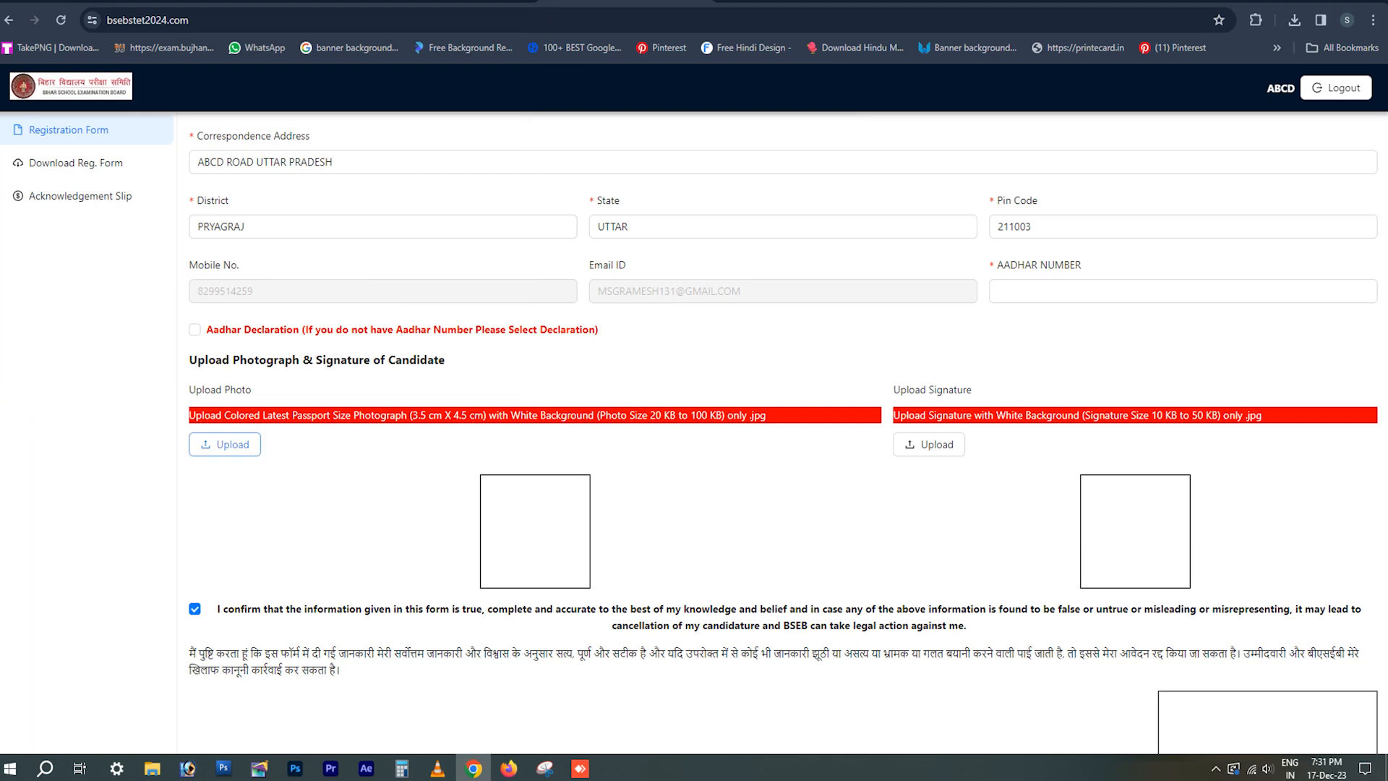
key(super)
key(super)
drag(594, 415, 726, 415)
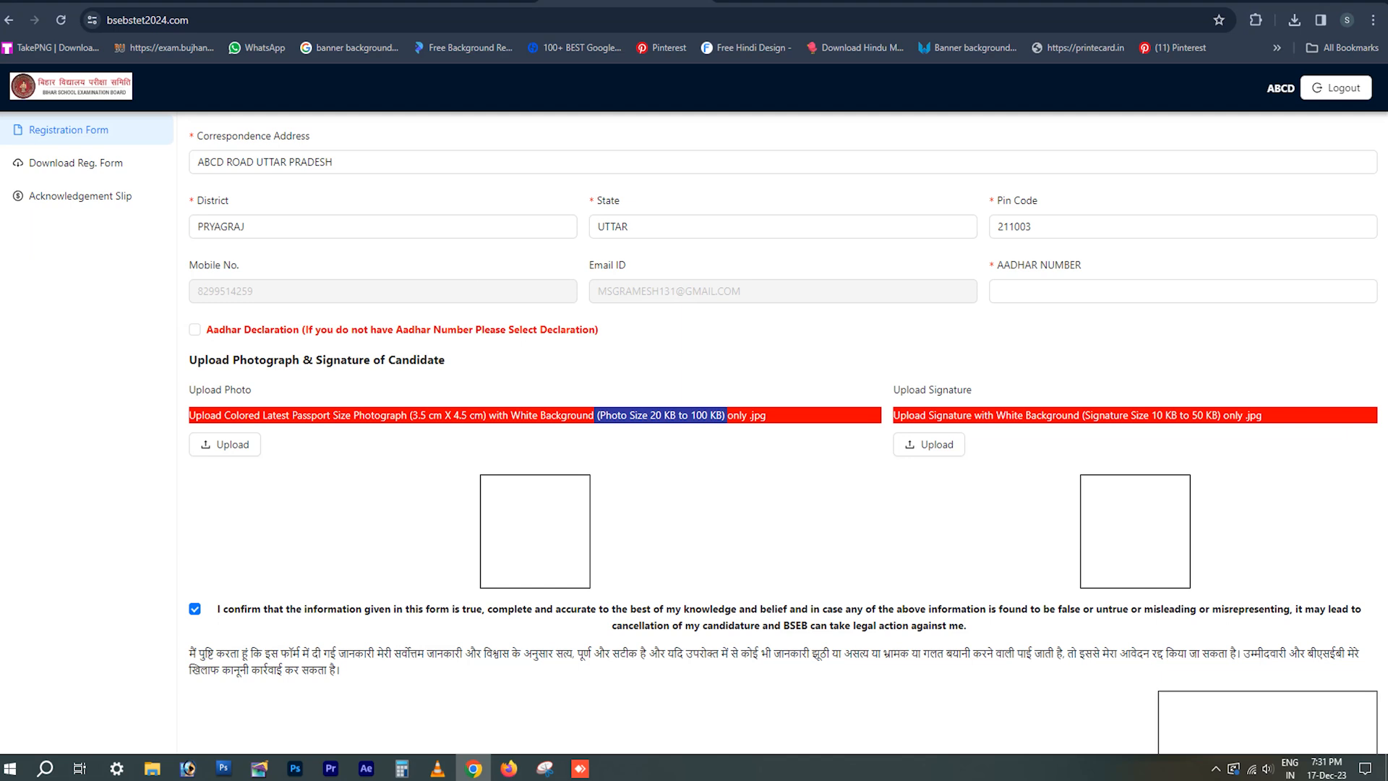
drag(1082, 415, 1223, 415)
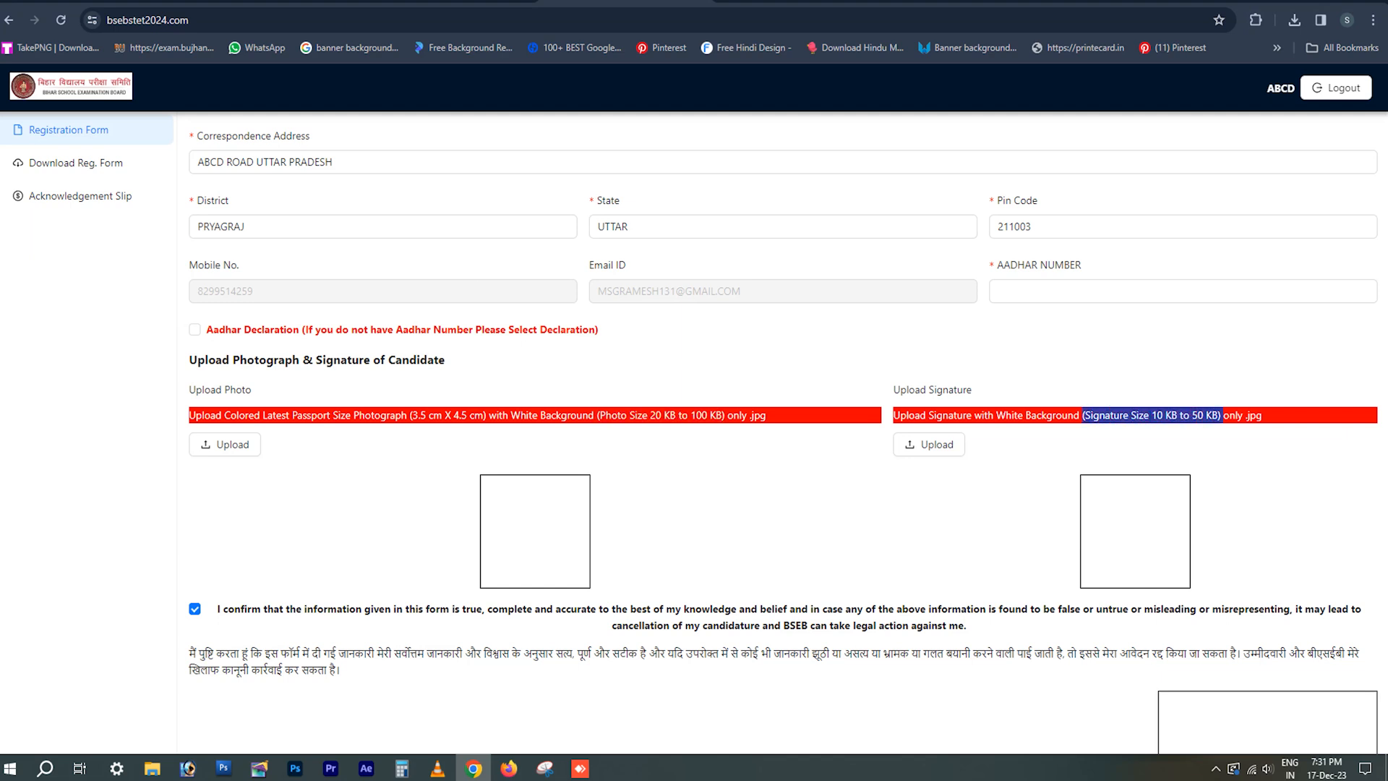
click(1223, 417)
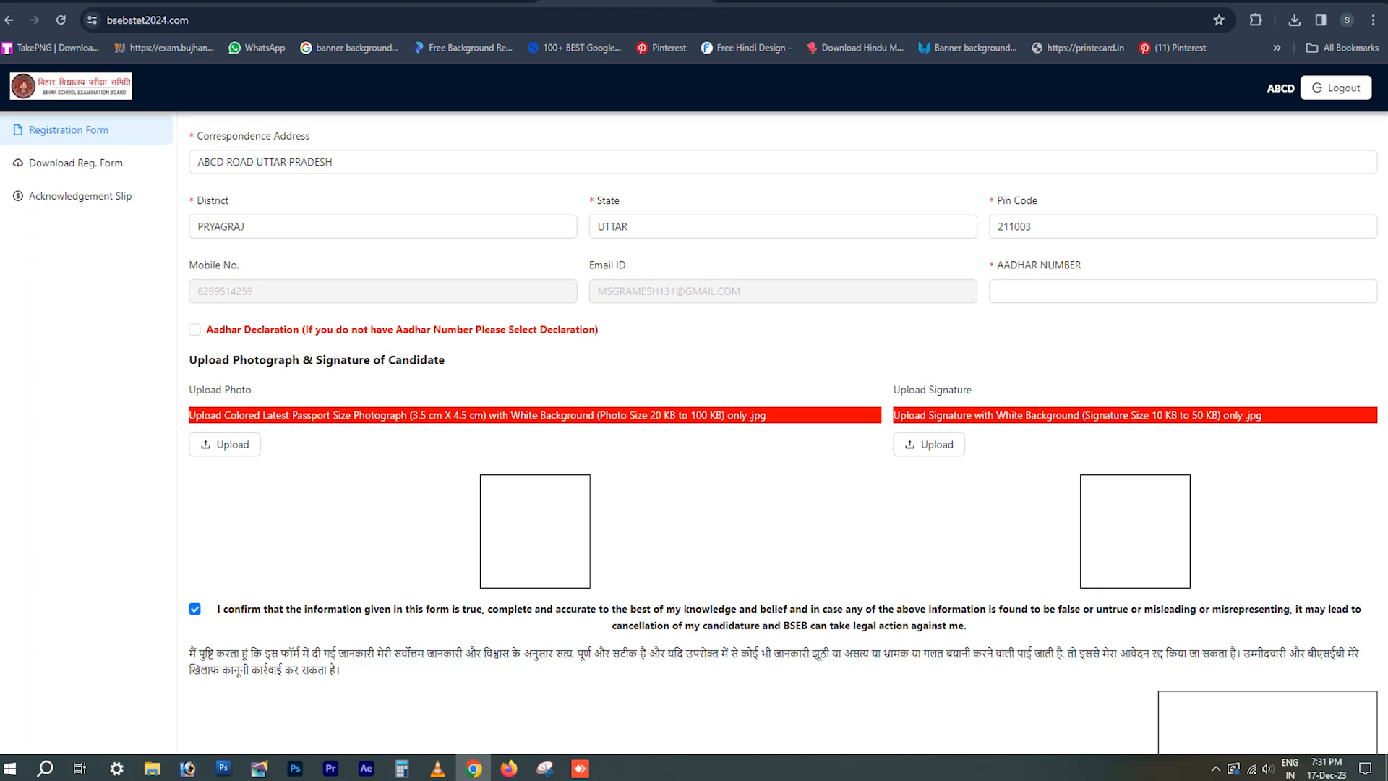
Step: Upload the portrait image as the candidate photo and the handwritten signature image
click(225, 444)
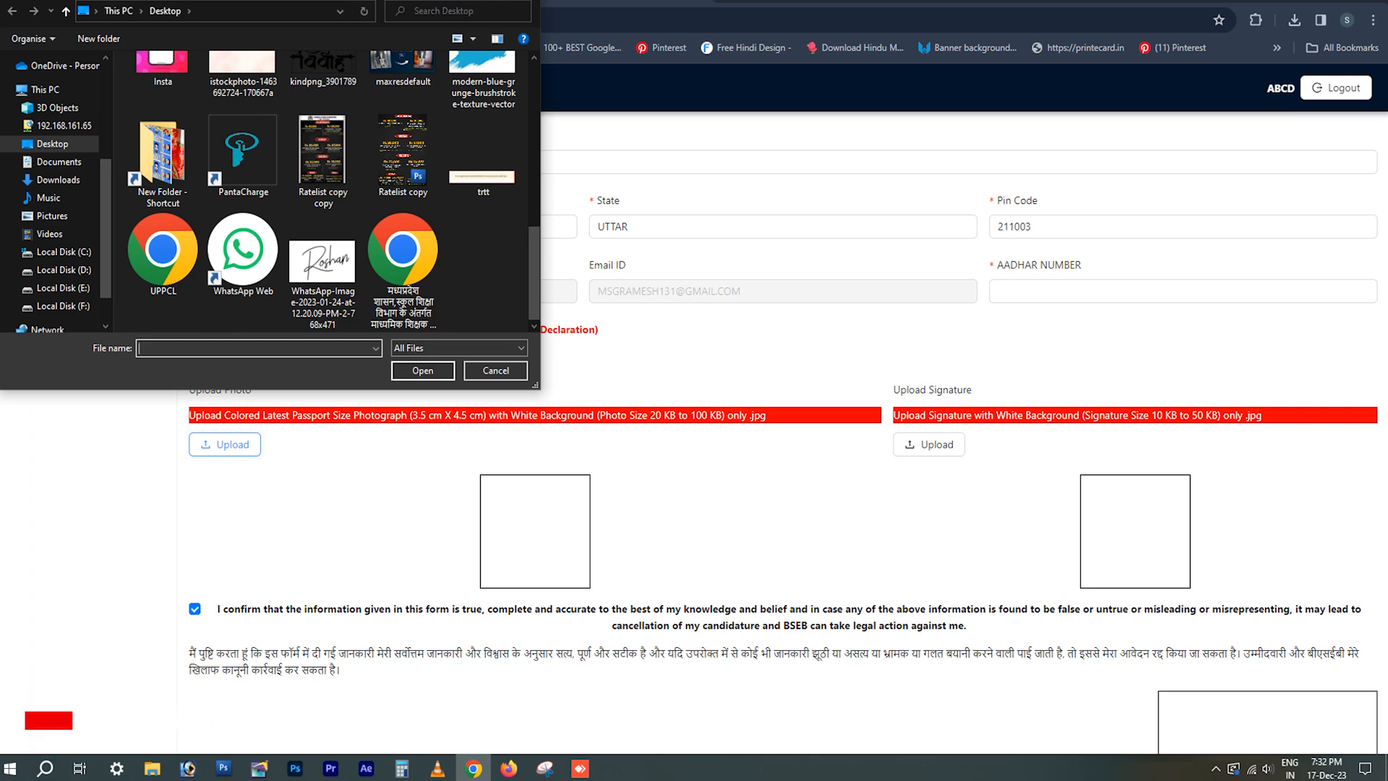
scroll(319, 188, up, 3)
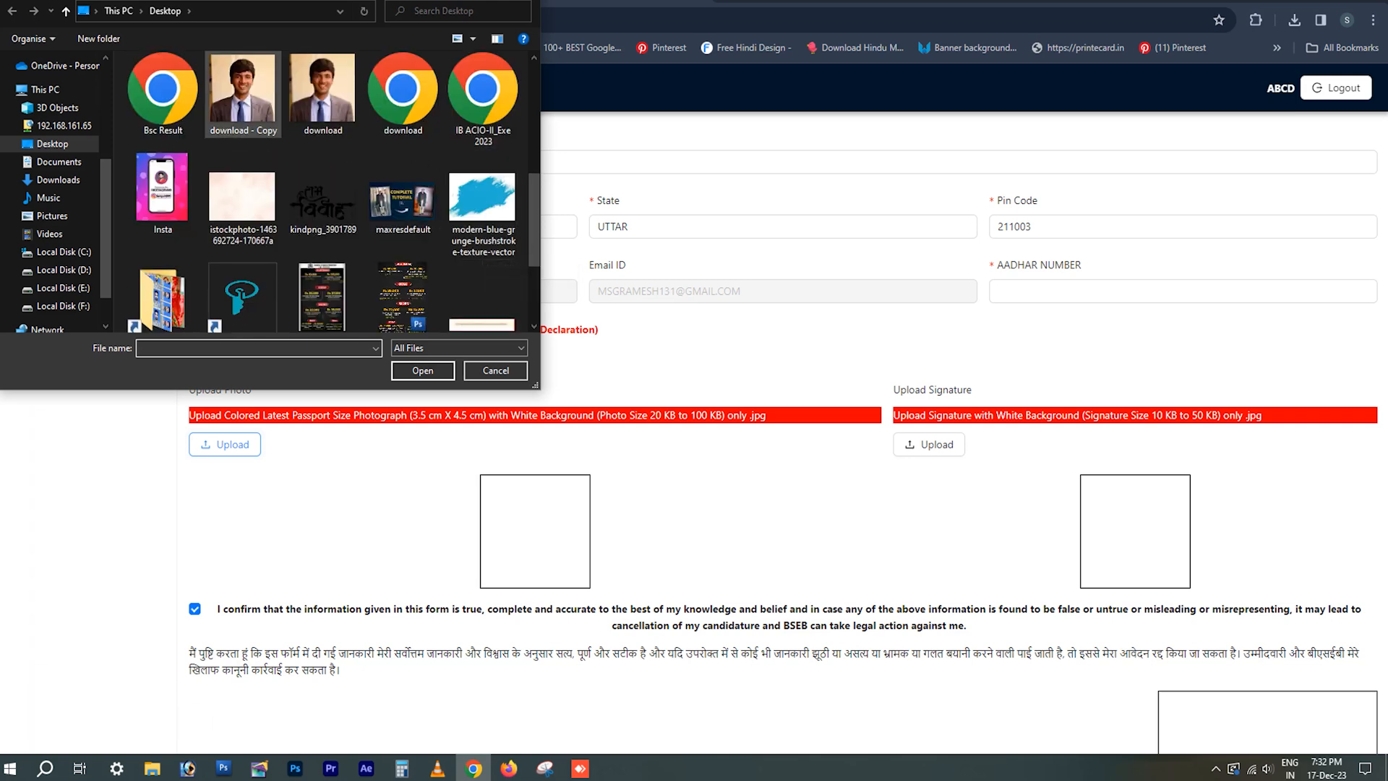
double_click(243, 94)
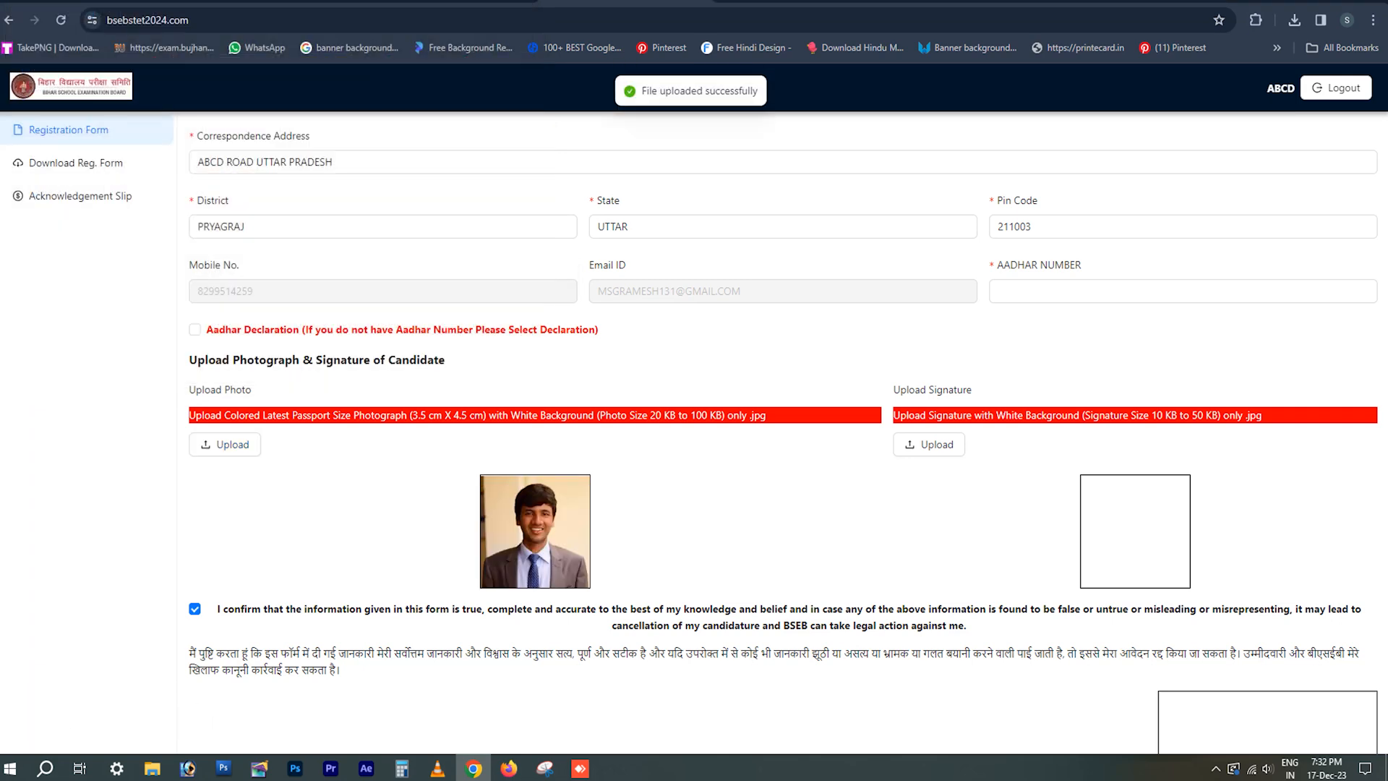
click(929, 444)
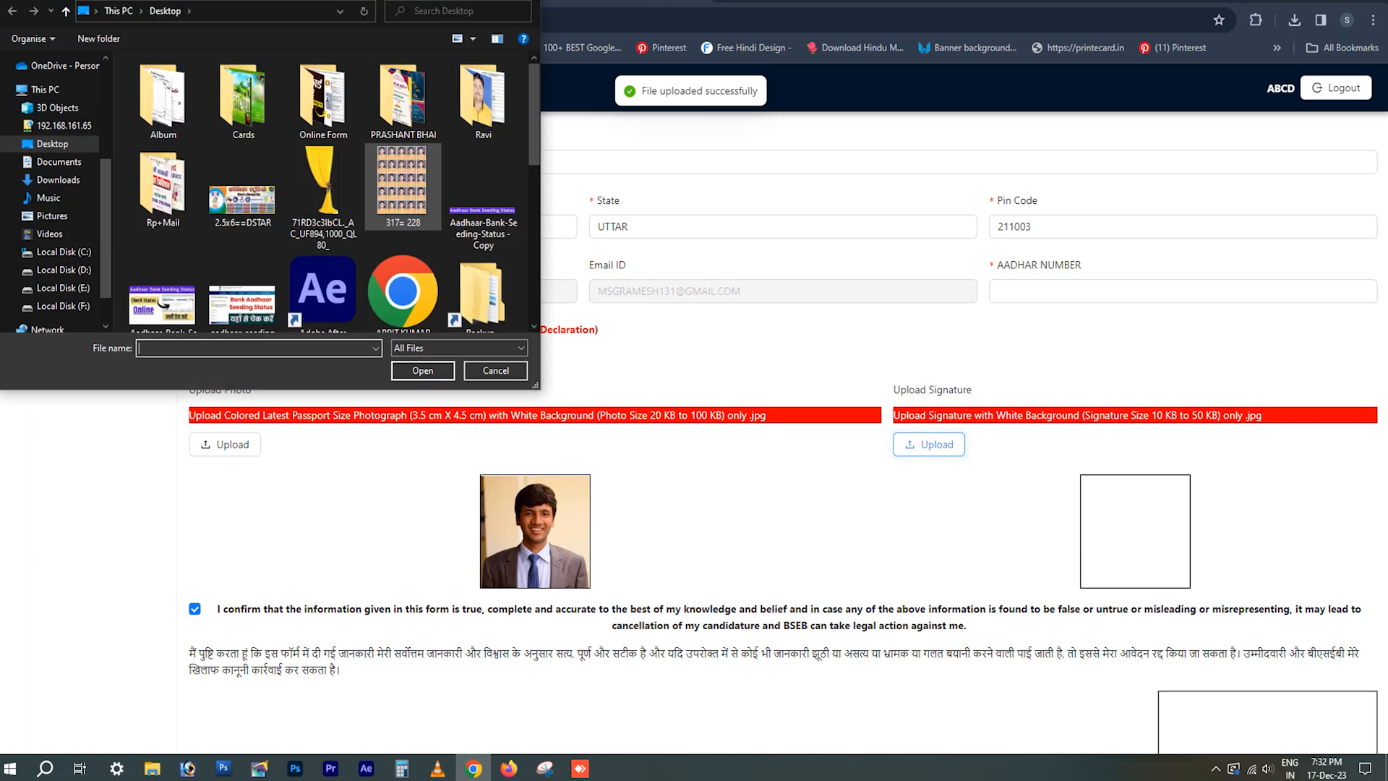
scroll(412, 267, down, 2)
double_click(325, 266)
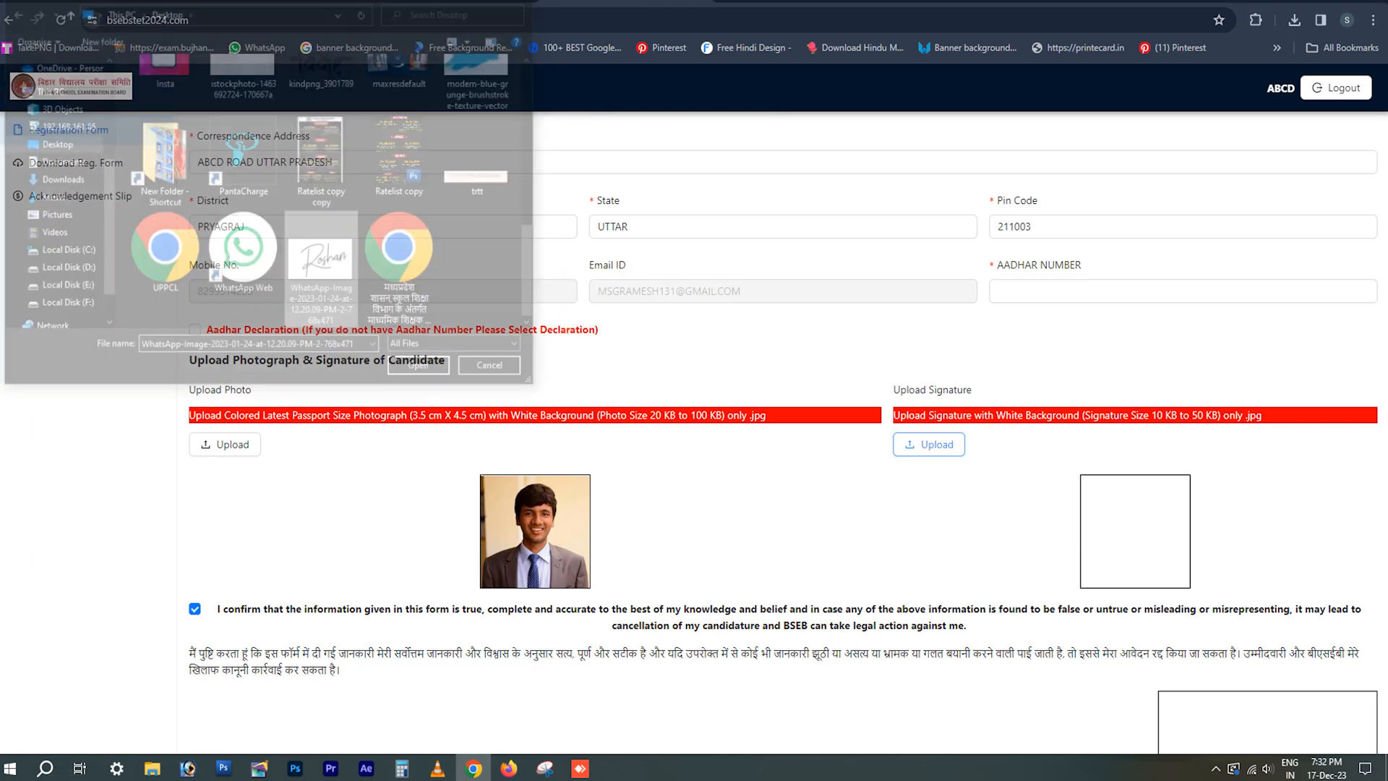
scroll(783, 443, down, 1)
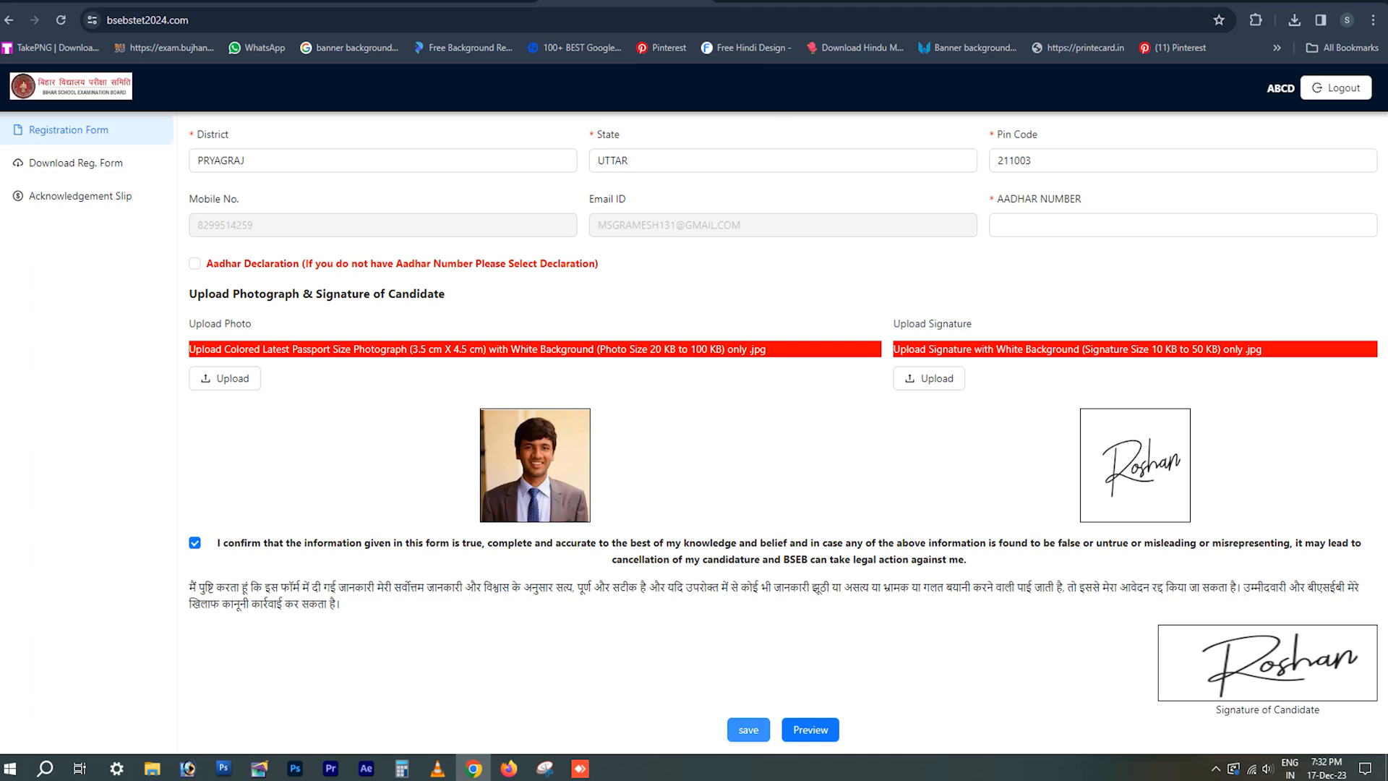
Step: After a failed save, enter the 12-digit Aadhaar number and save the form successfully
click(749, 729)
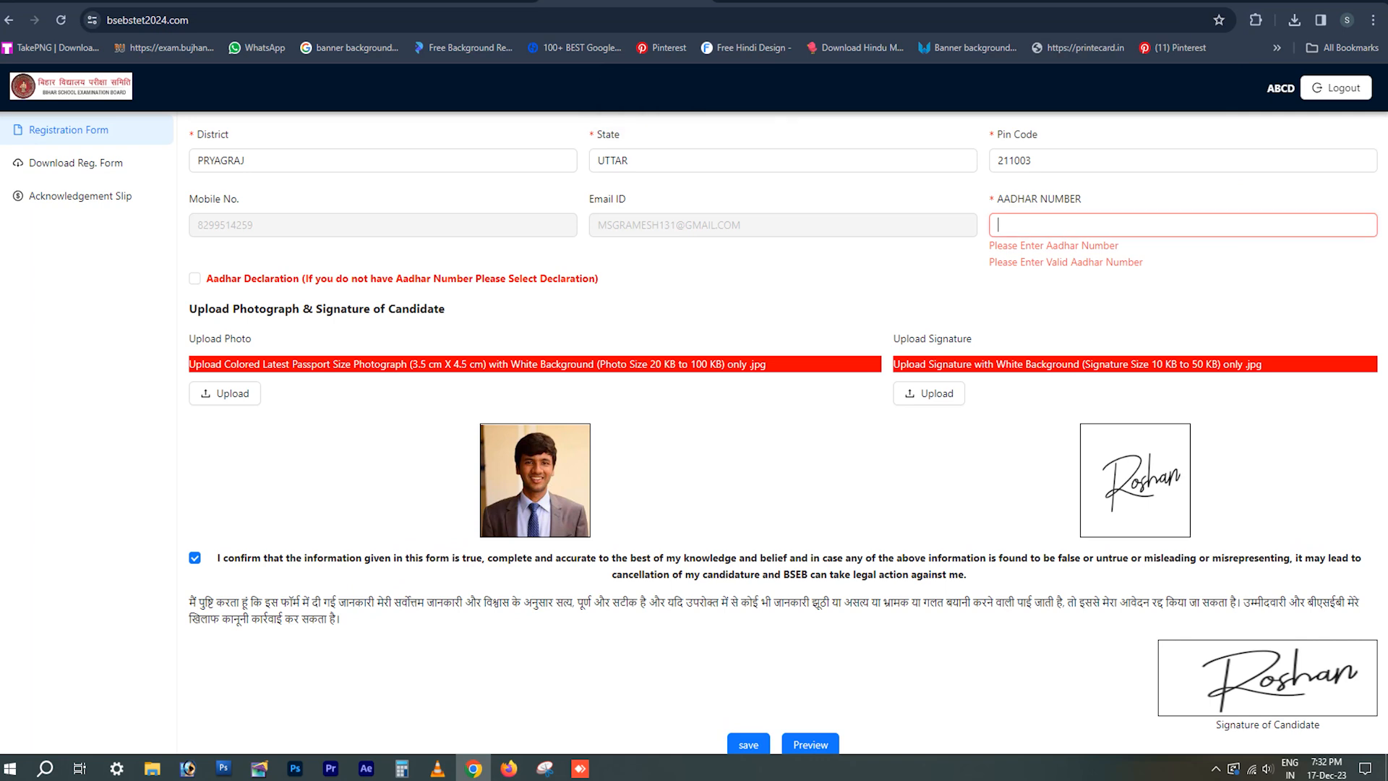
scroll(778, 434, up, 2)
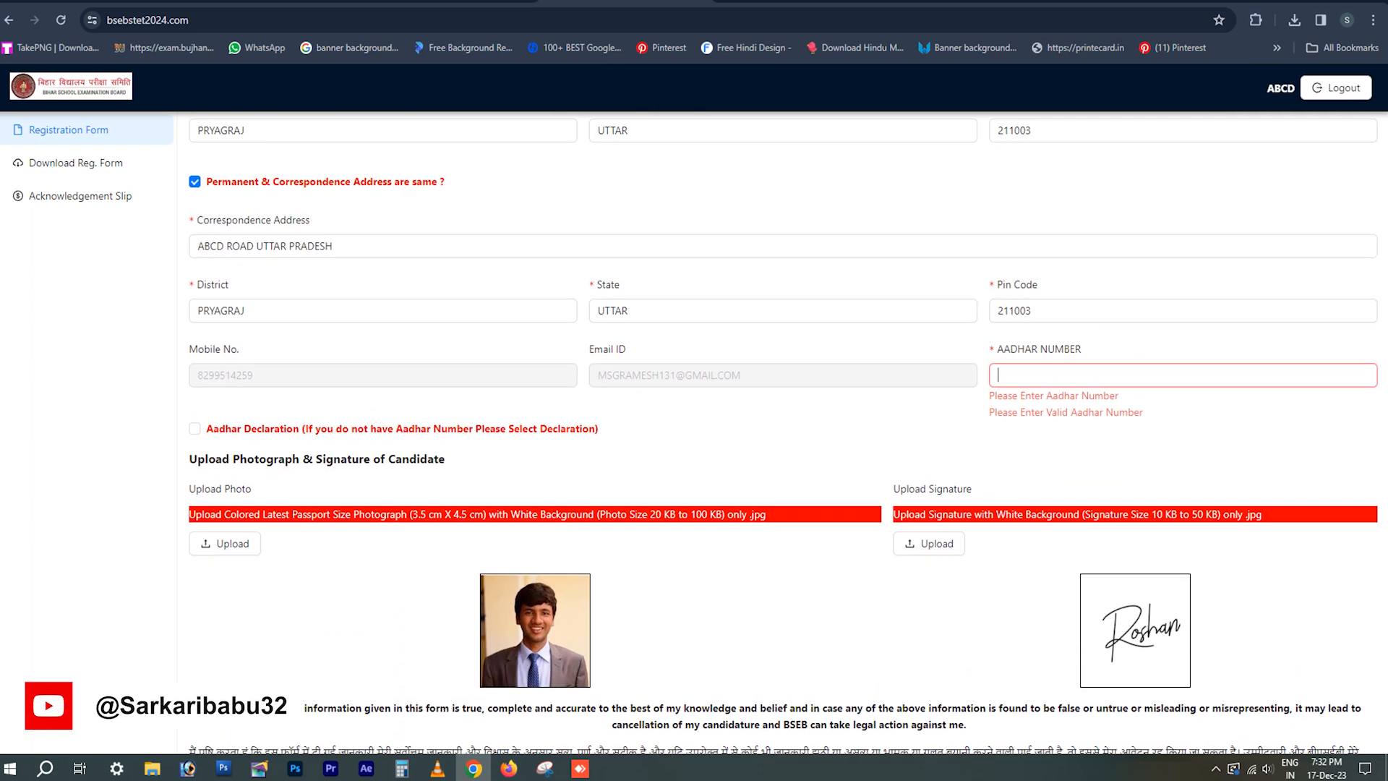
text(12)
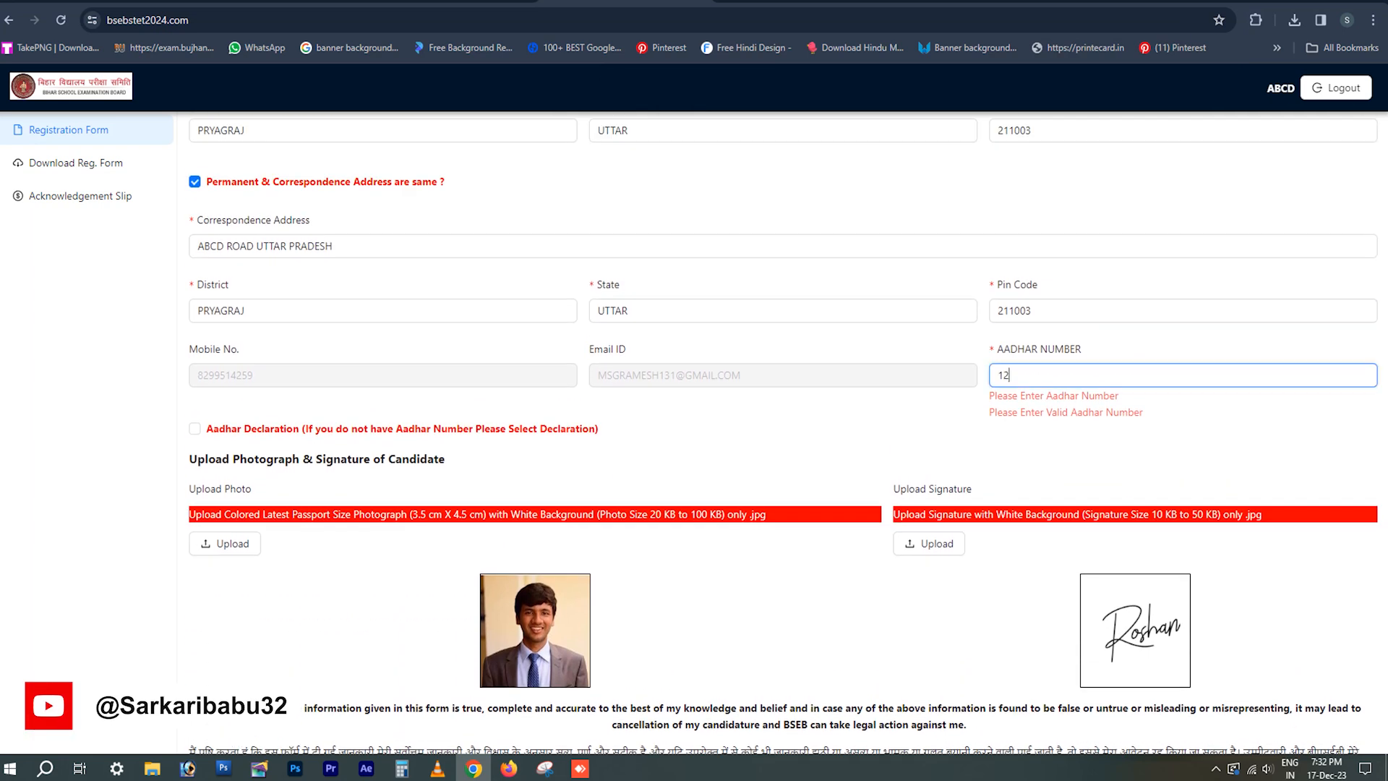
text(3456789)
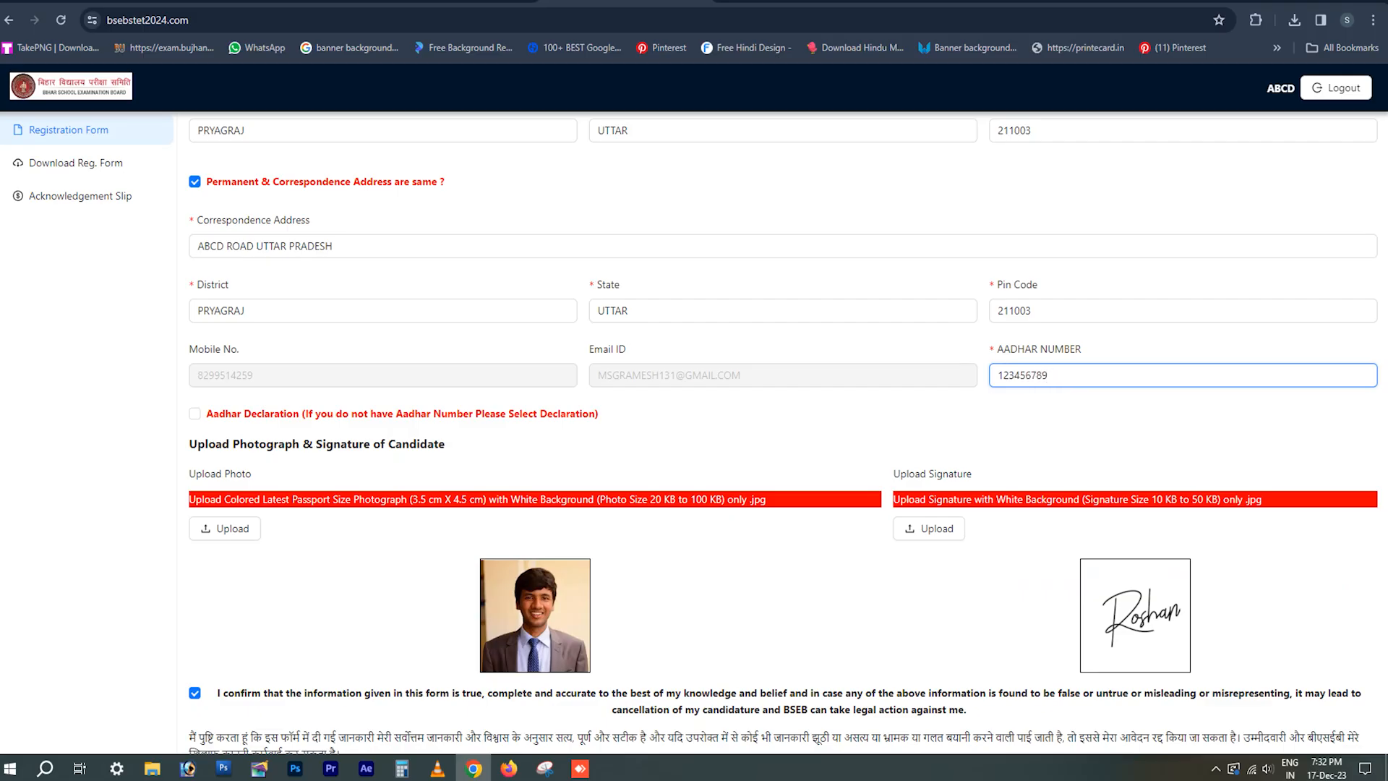
text(102)
click(446, 443)
scroll(749, 444, down, 3)
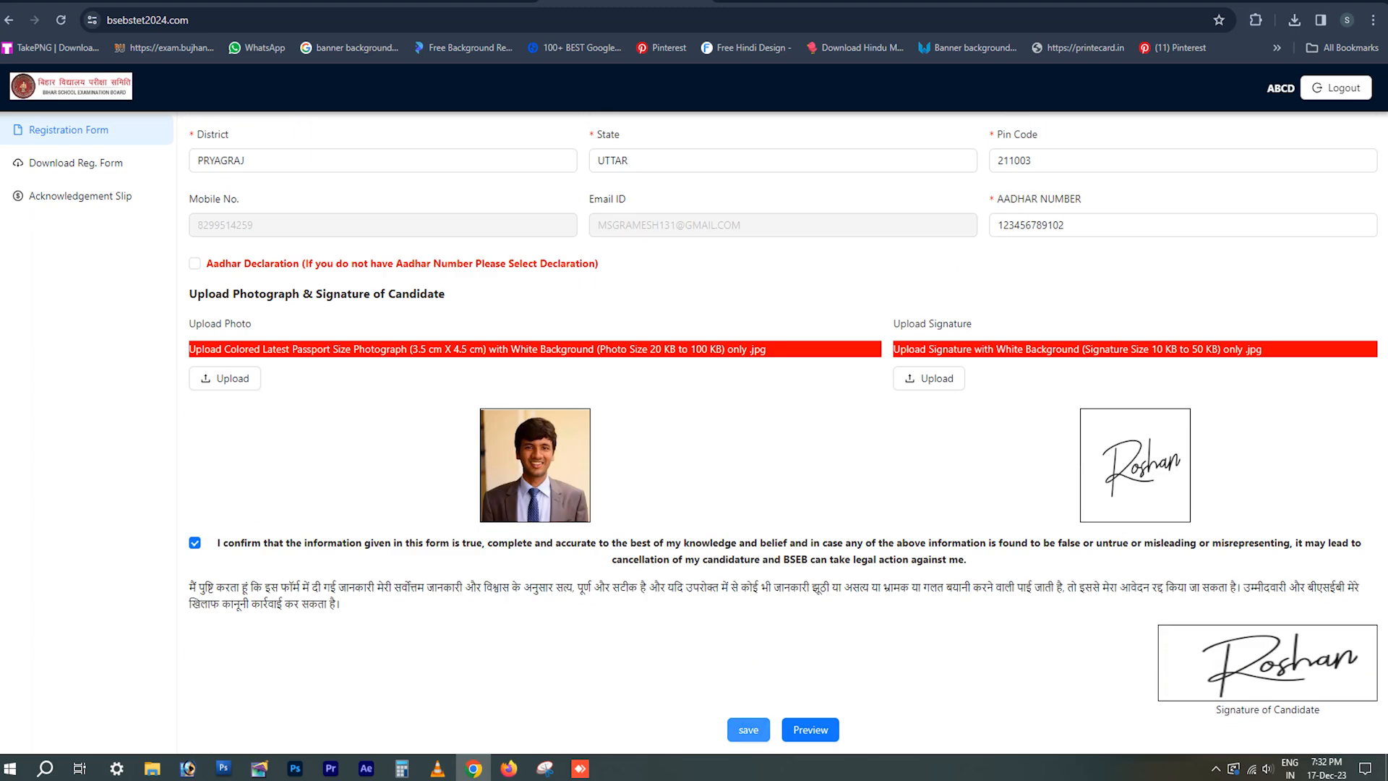
click(748, 730)
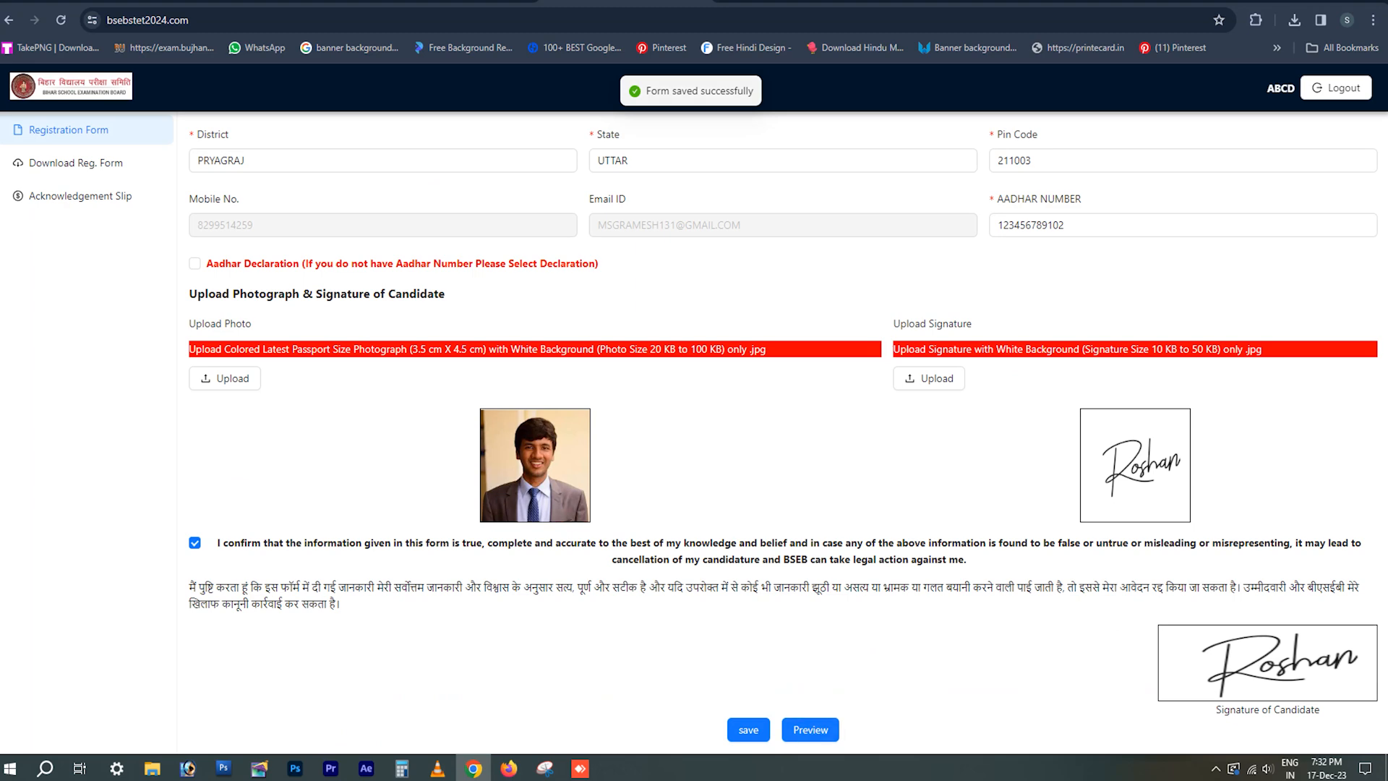
Step: Review the form preview, then proceed to the payment page showing 1440.00 due
click(811, 729)
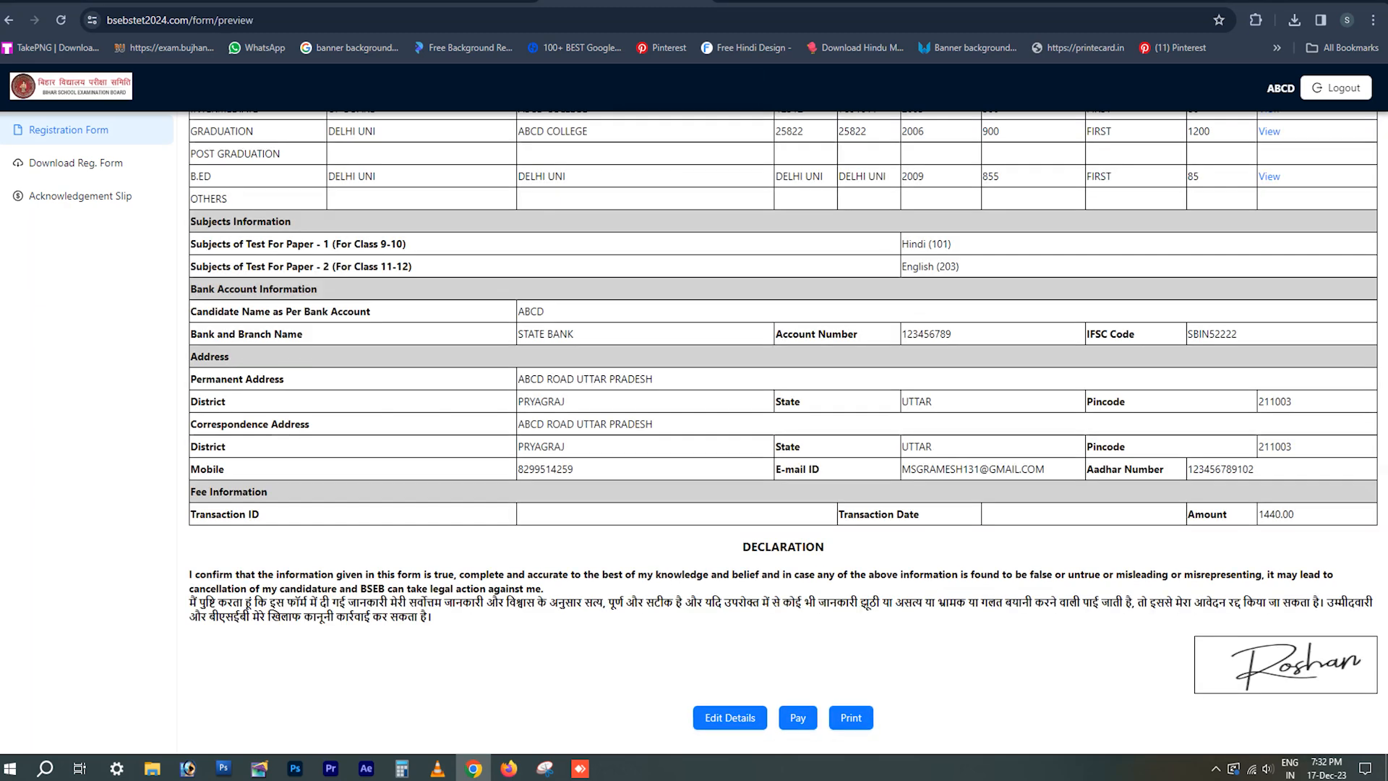
scroll(783, 433, up, 7)
scroll(783, 433, up, 1)
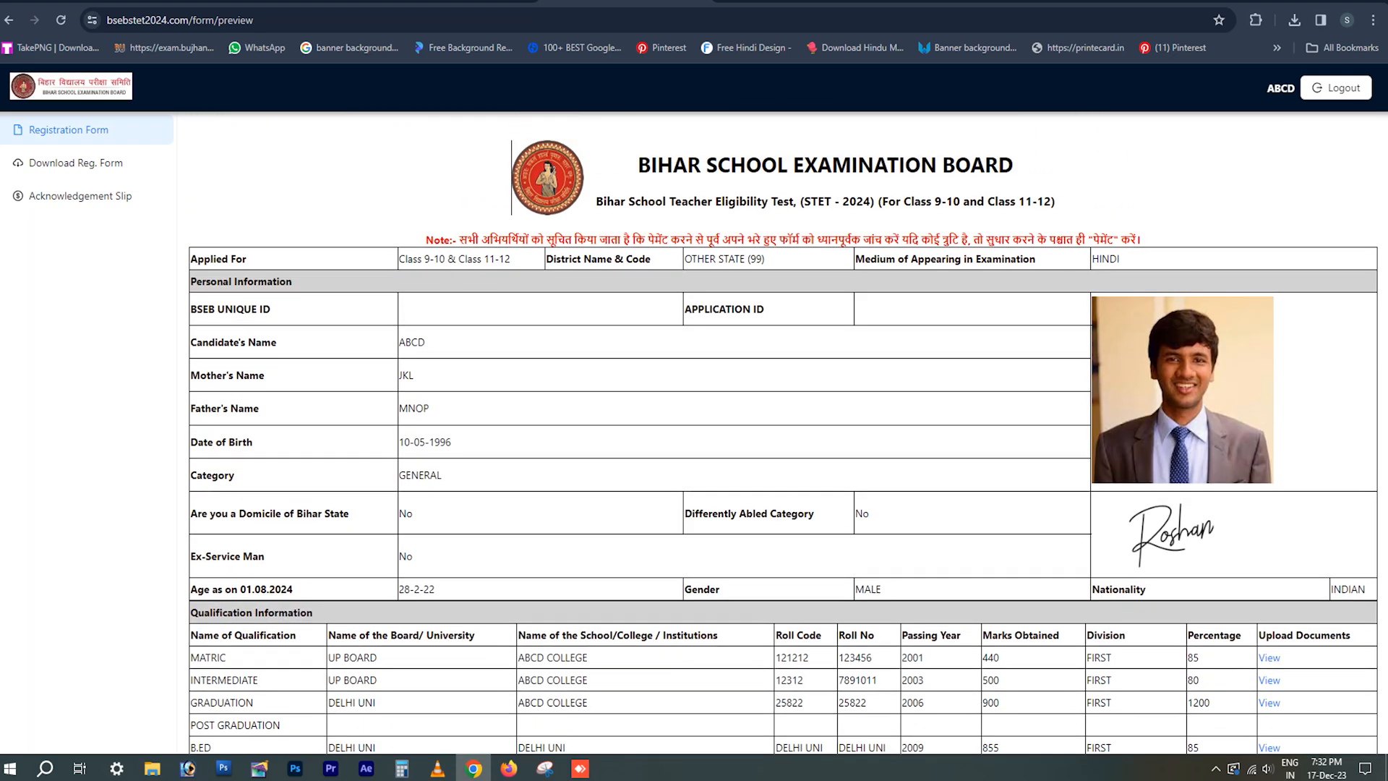
scroll(783, 434, down, 7)
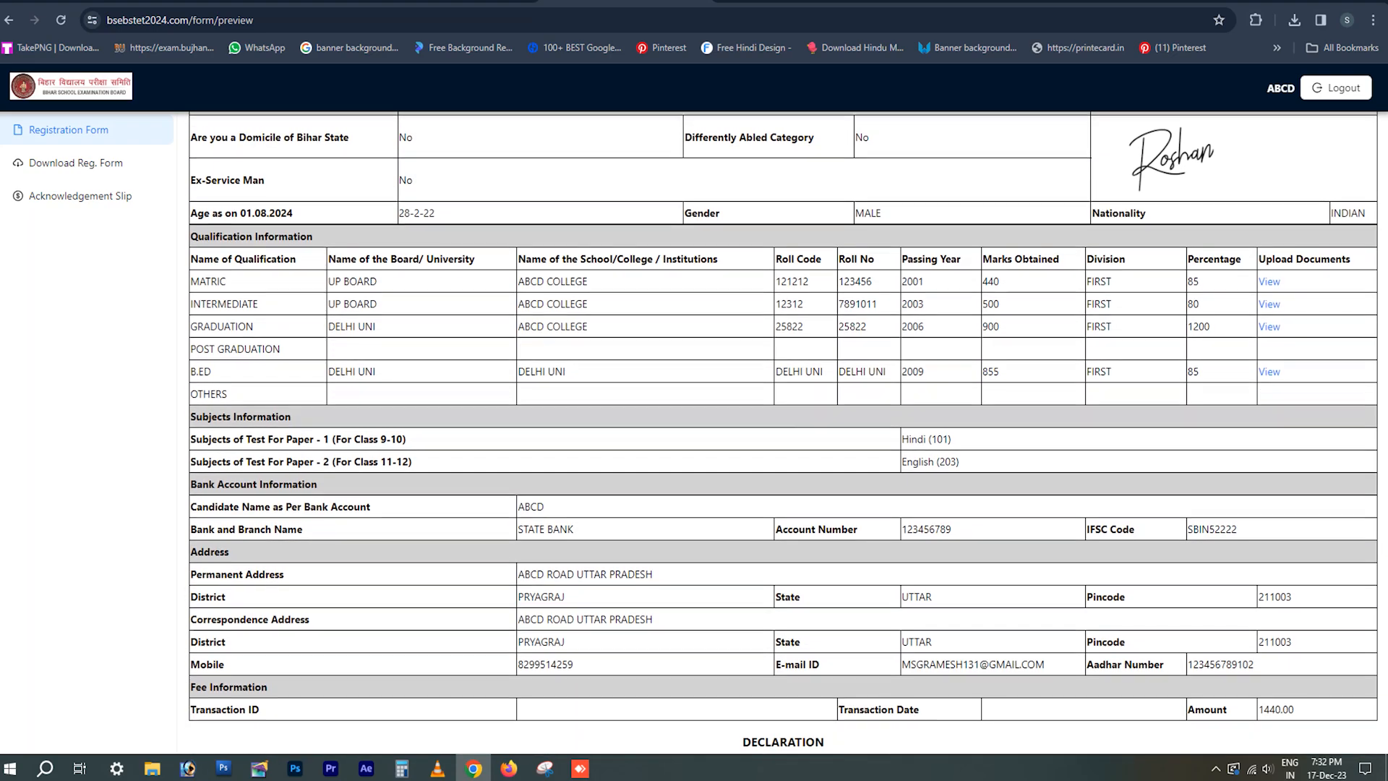
scroll(783, 434, down, 1)
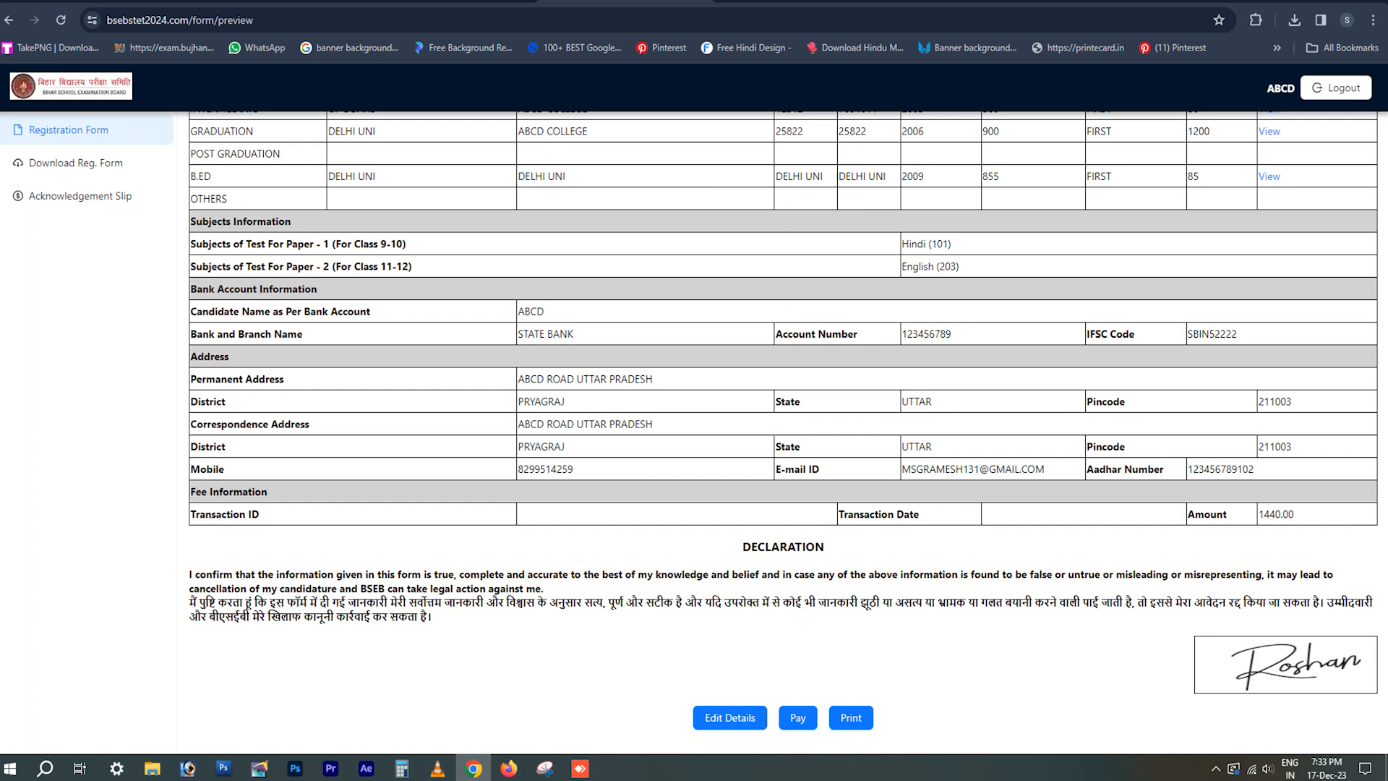
scroll(783, 433, up, 2)
scroll(783, 434, down, 2)
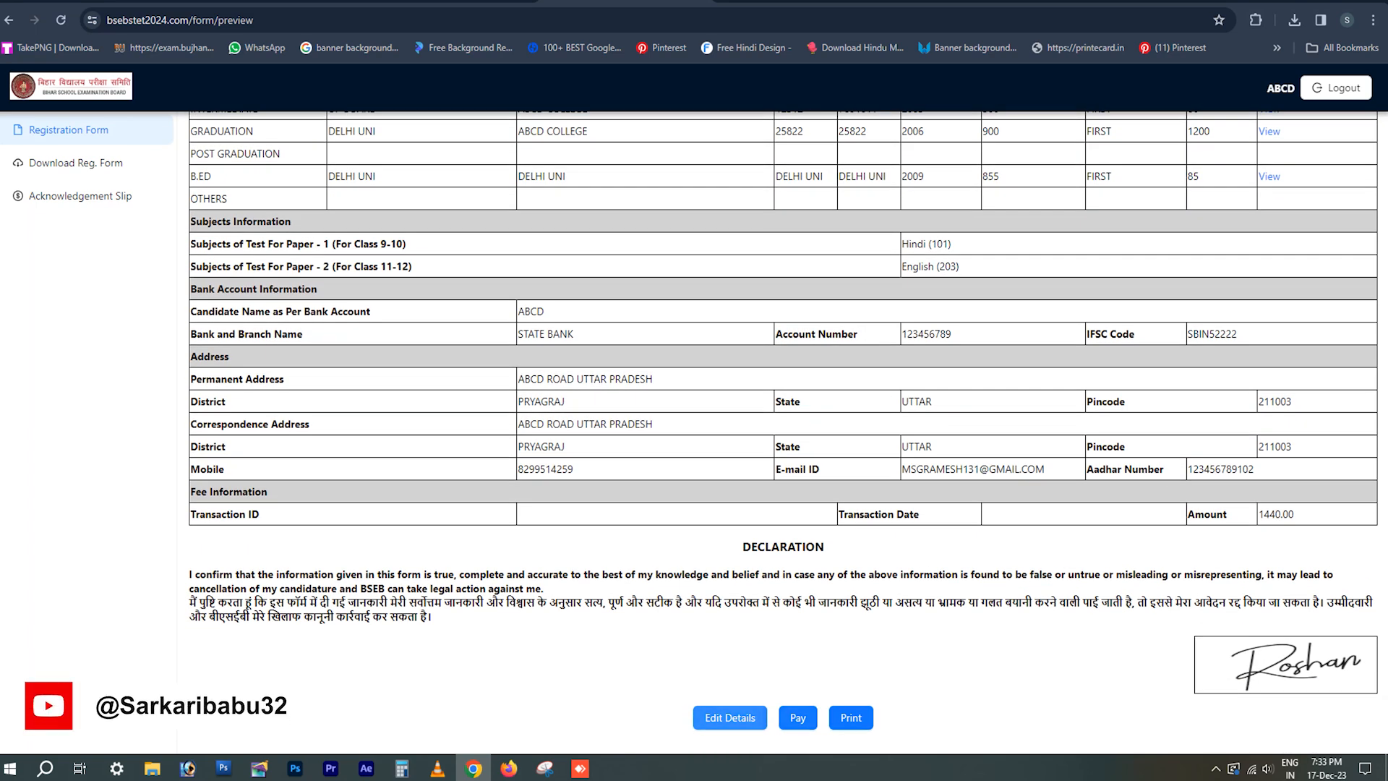
click(798, 717)
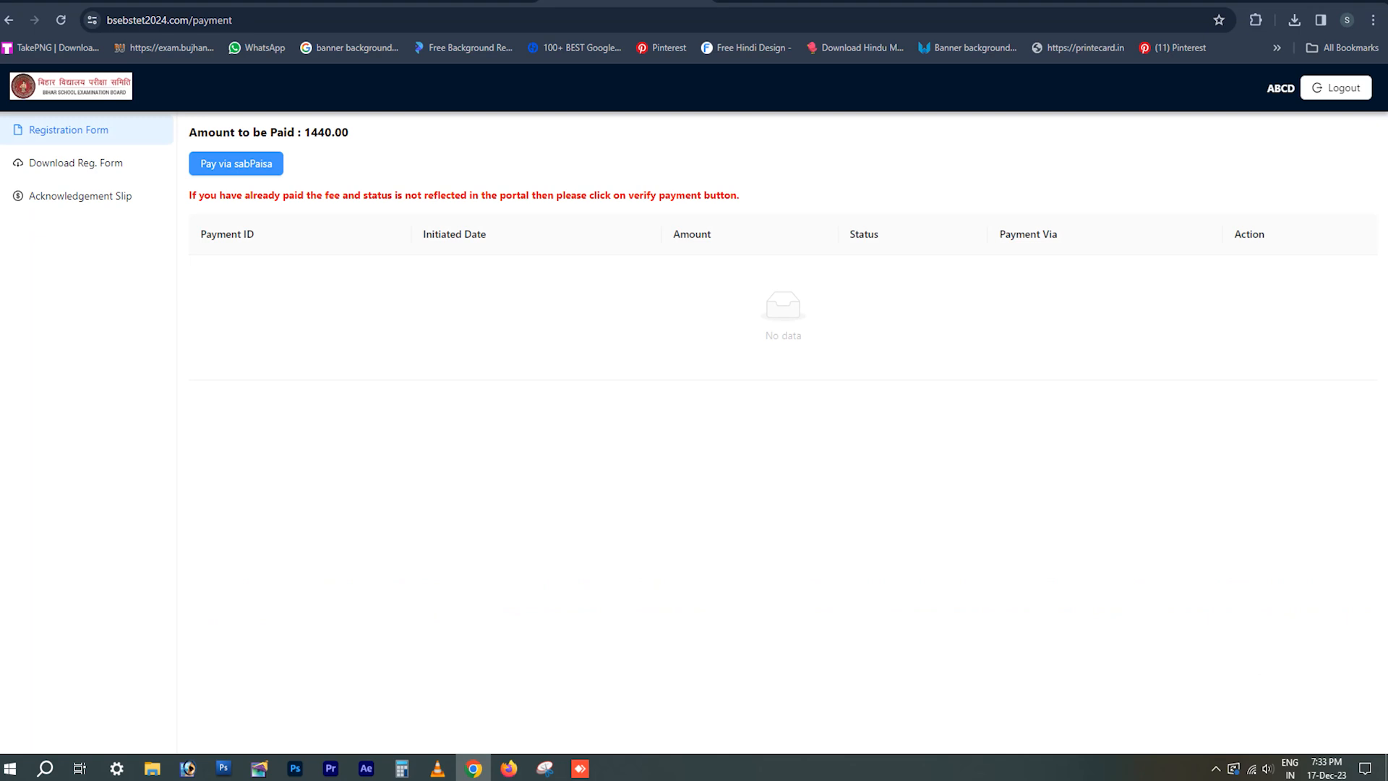
Step: Pay via sabPaisa and choose Cards as the payment mode
click(236, 164)
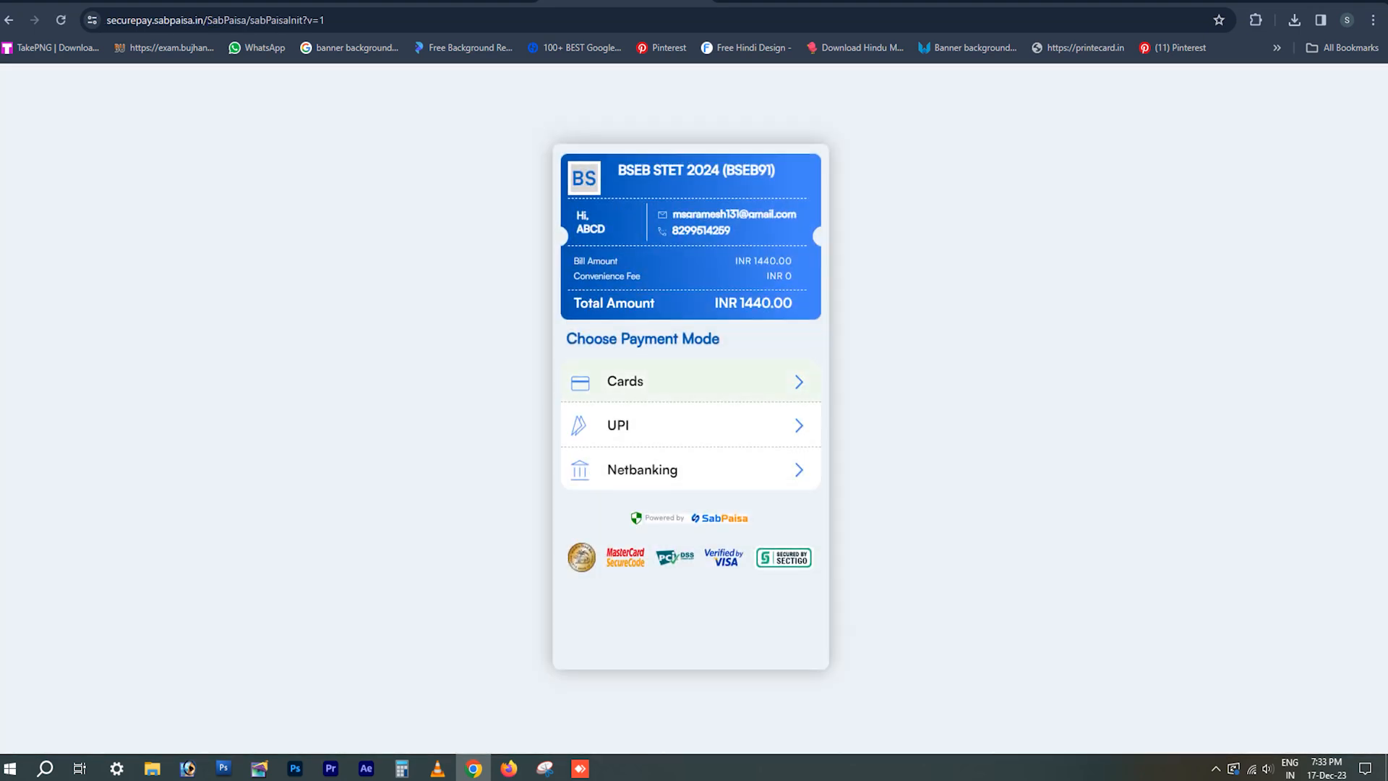
click(625, 381)
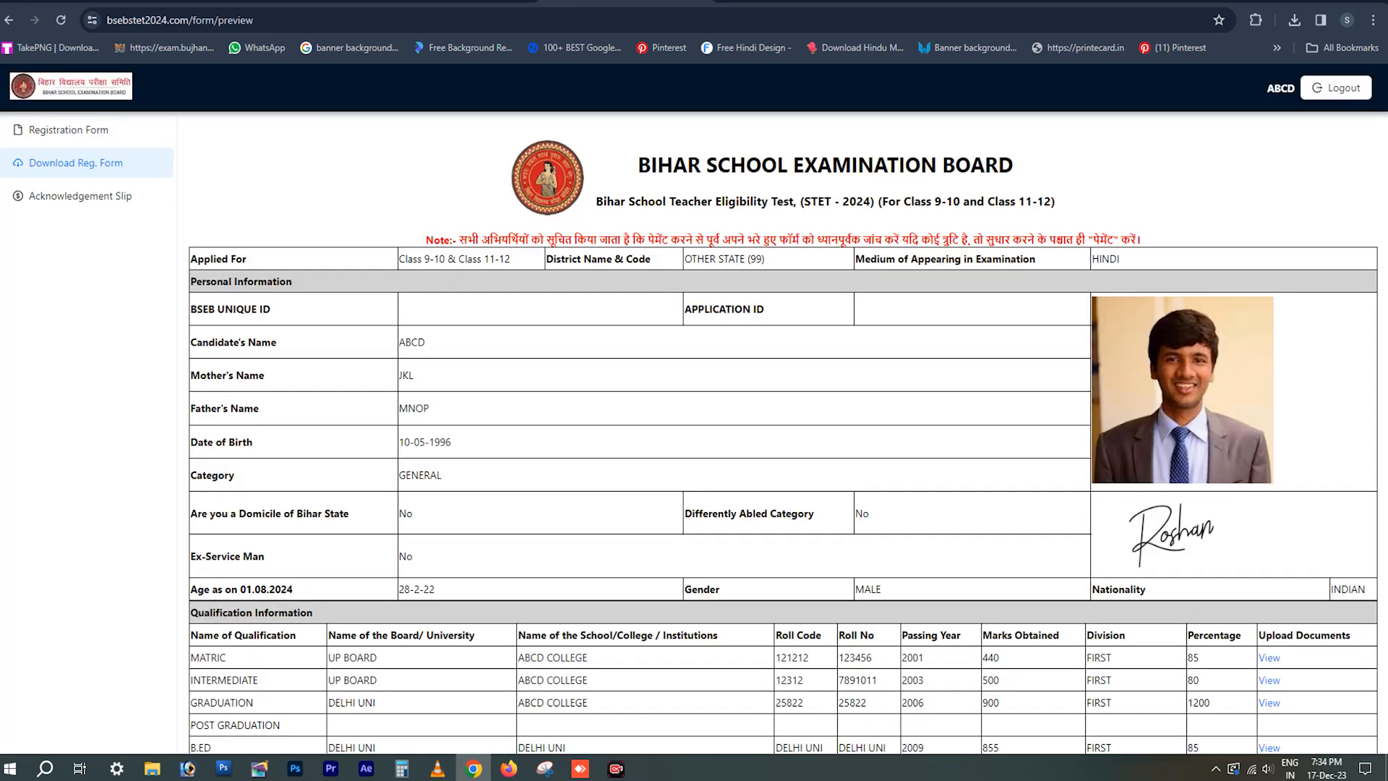
Step: Scroll the form preview, then view the Acknowledgement Slip payment list with the pending 1440.00 fee
scroll(782, 432, down, 1)
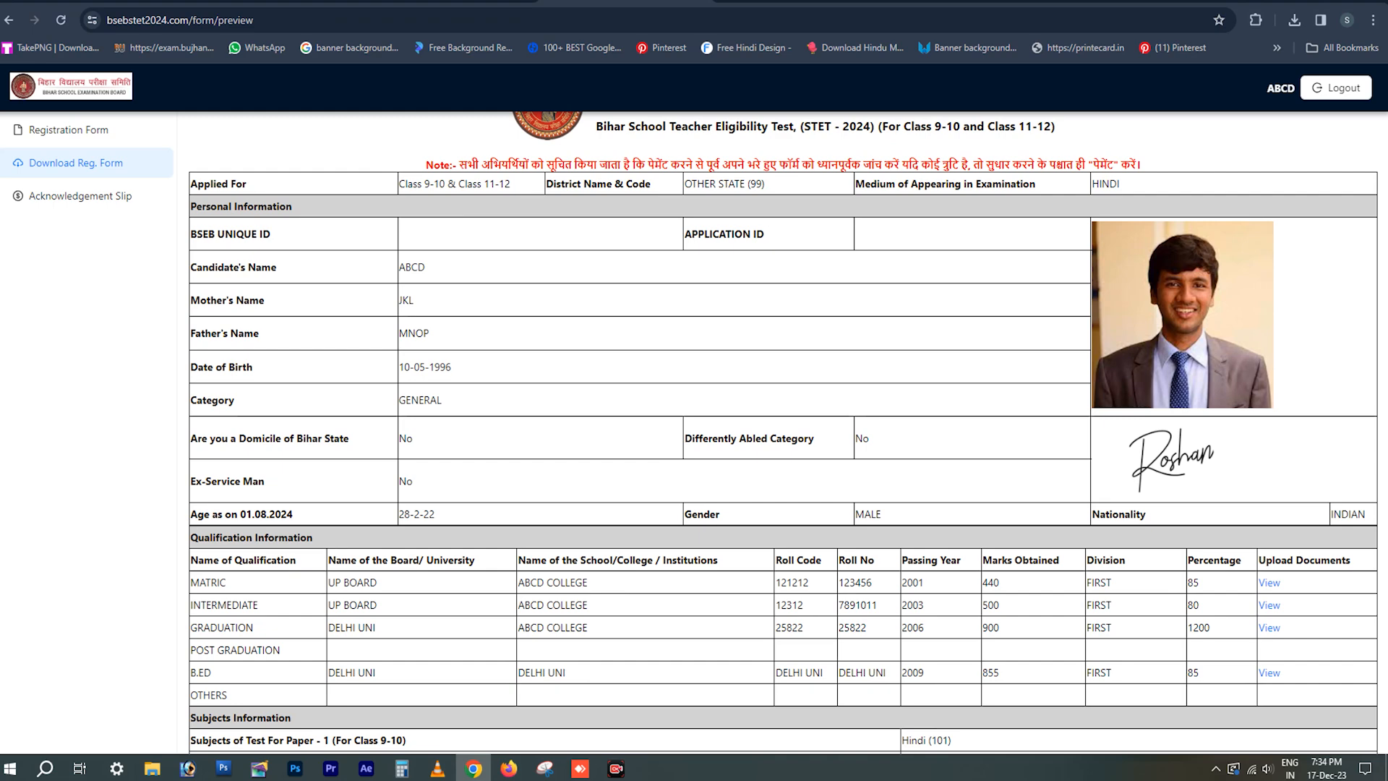
scroll(783, 432, up, 1)
scroll(783, 432, down, 3)
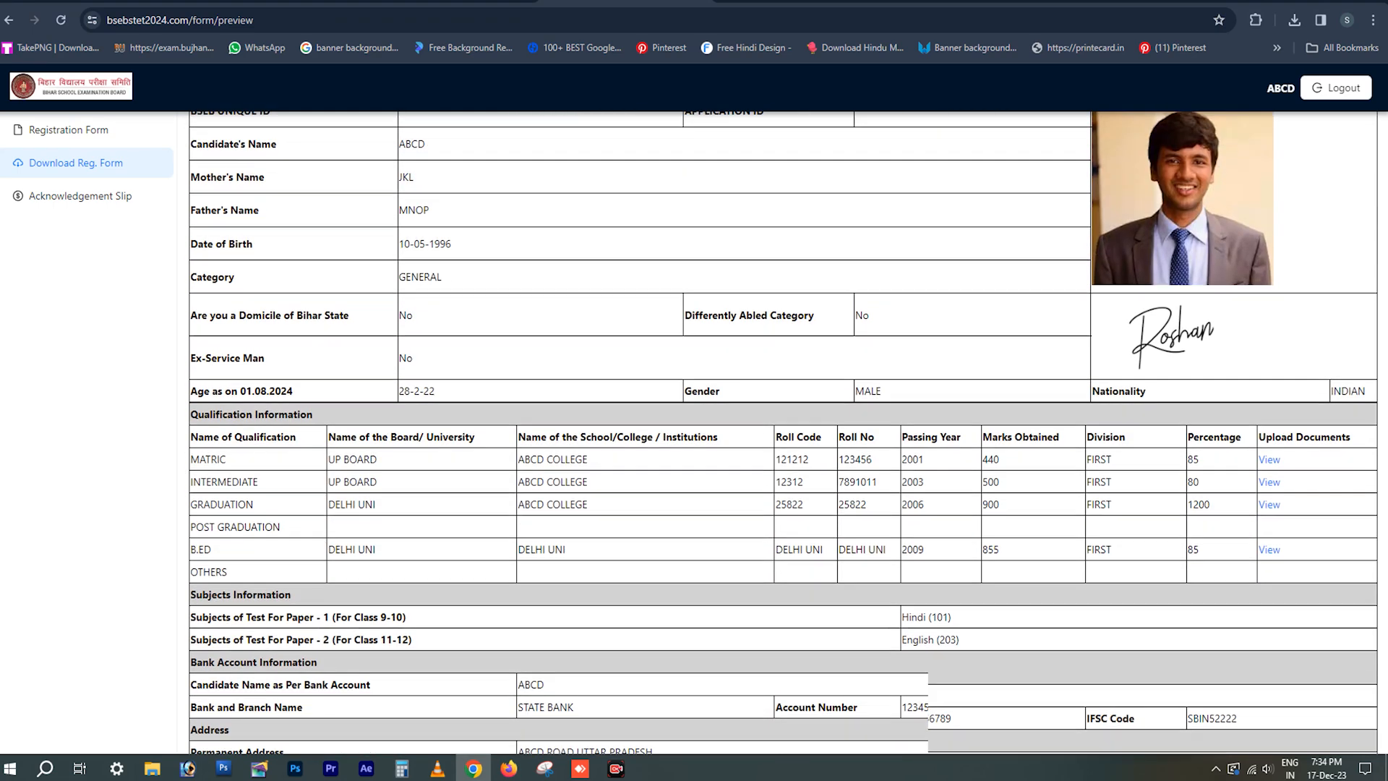
scroll(783, 432, up, 1)
scroll(783, 432, down, 6)
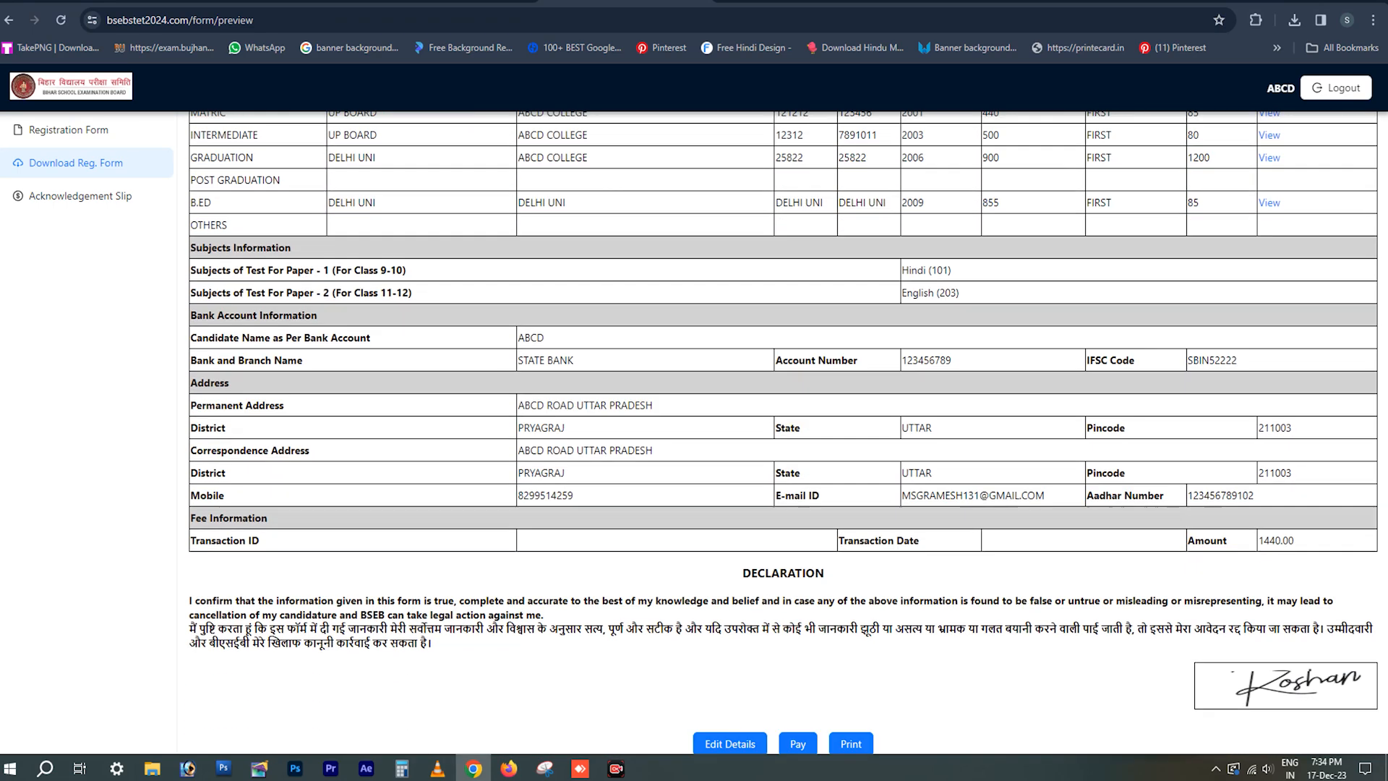
scroll(783, 432, up, 2)
scroll(783, 432, down, 1)
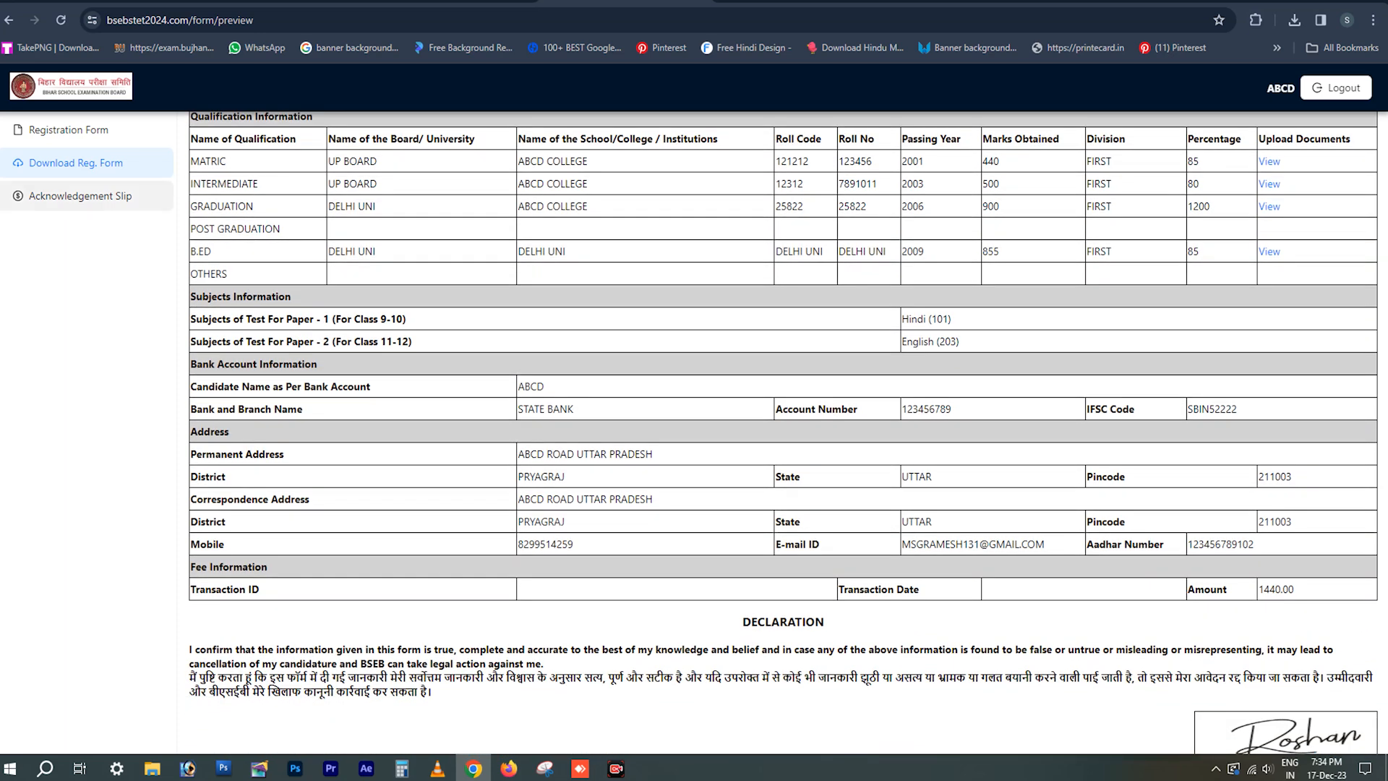
click(80, 196)
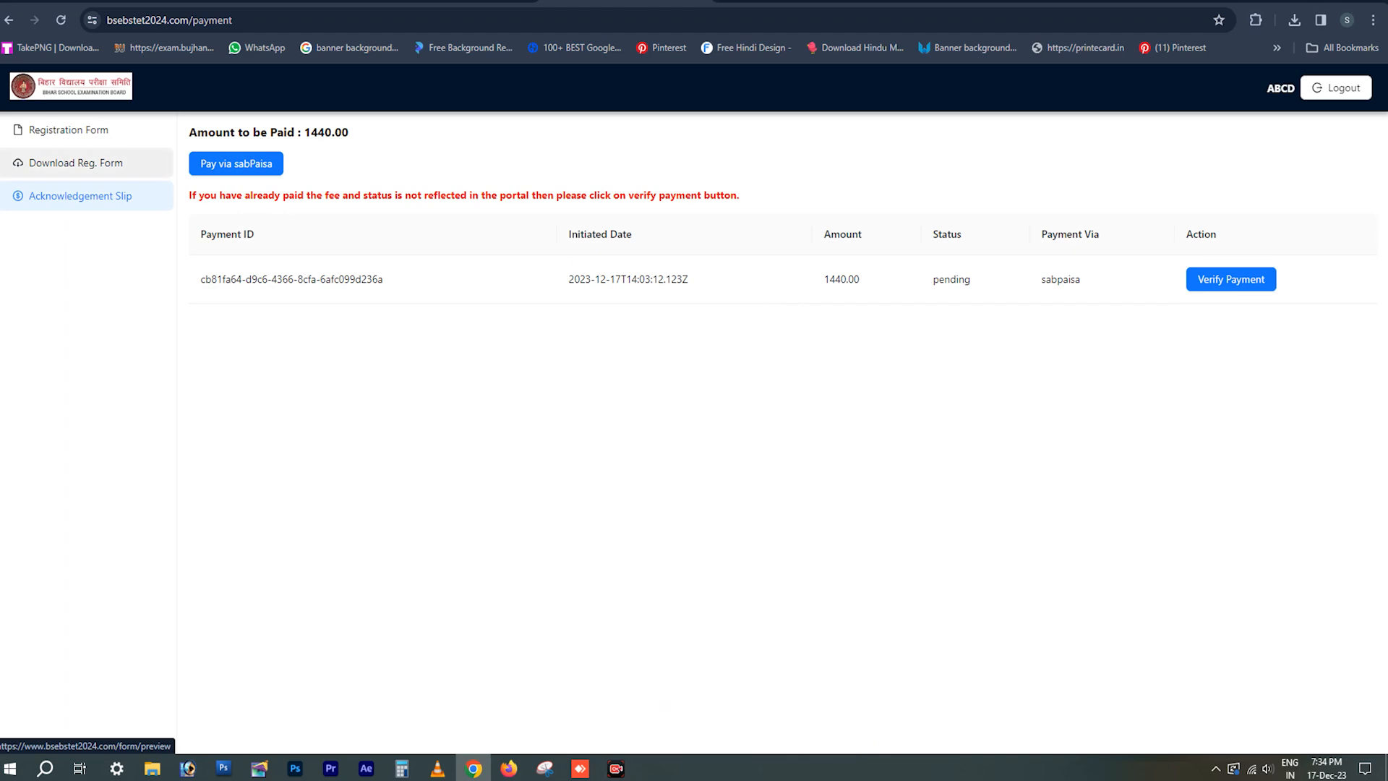
Step: Return to the registration form preview via Download Reg. Form and scroll through it
click(76, 163)
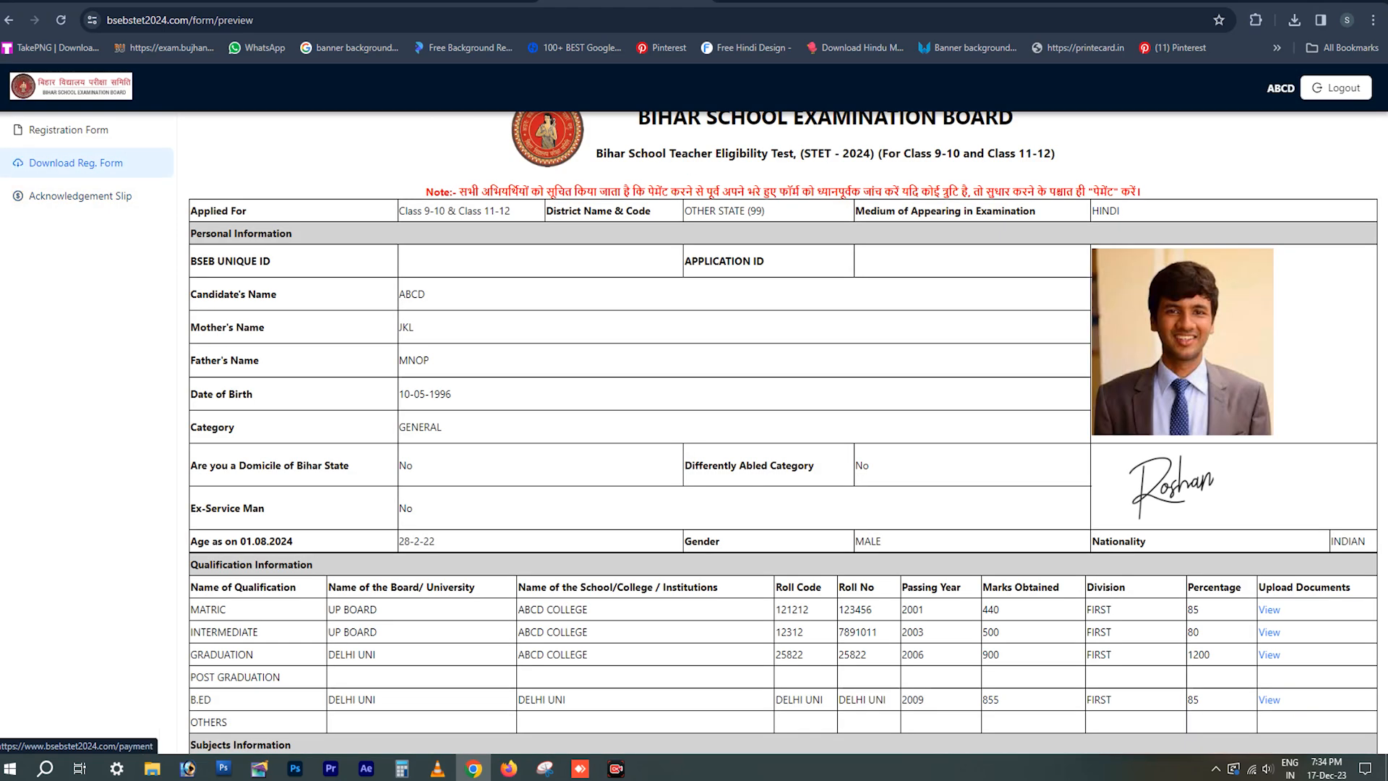
scroll(782, 433, down, 1)
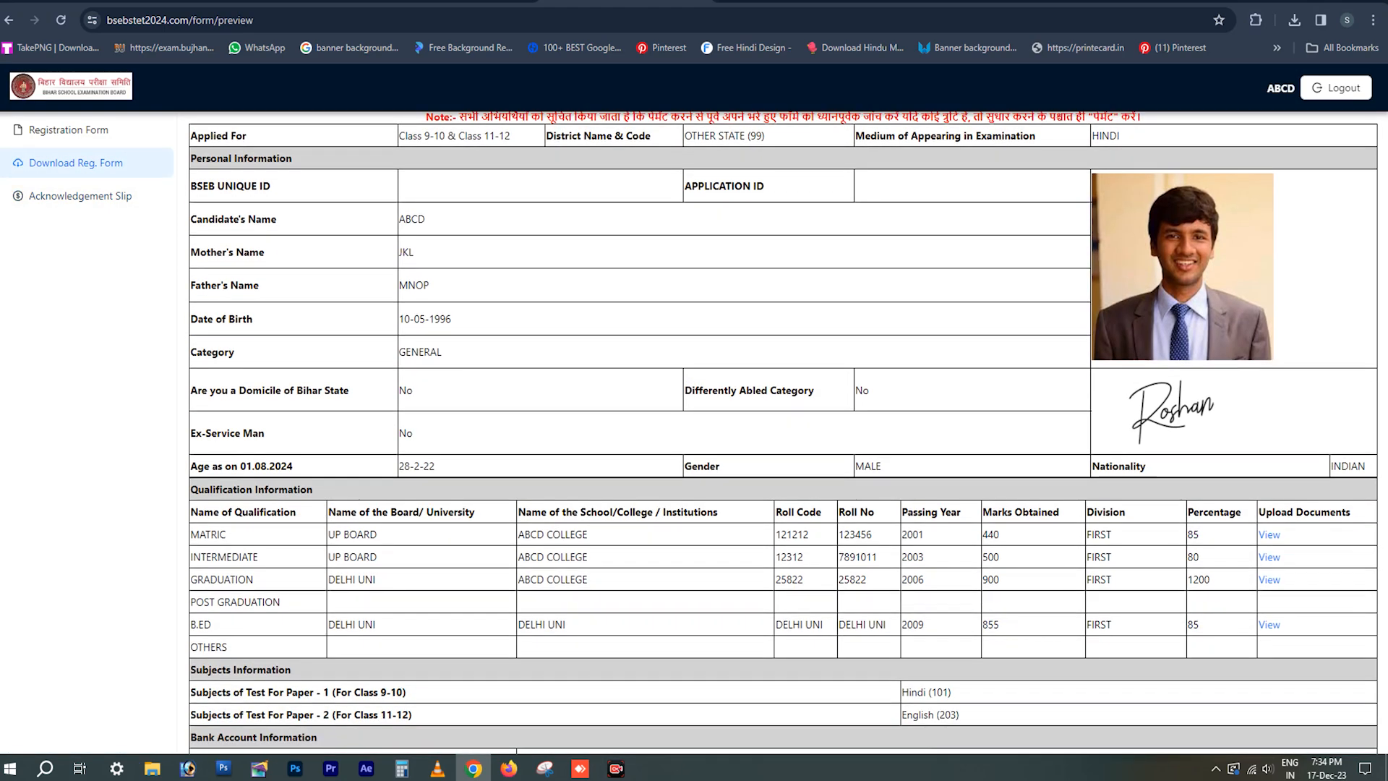
scroll(783, 432, down, 1)
scroll(783, 432, down, 1)
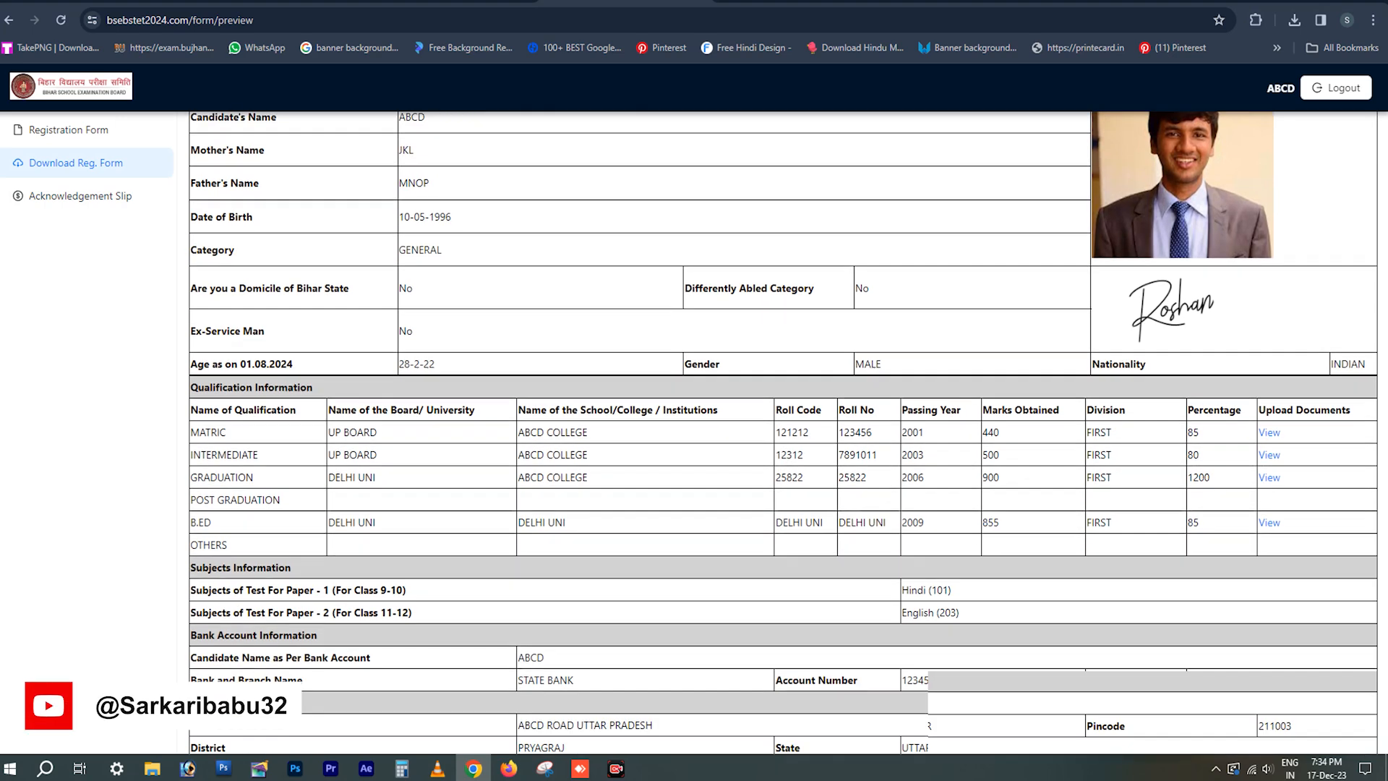